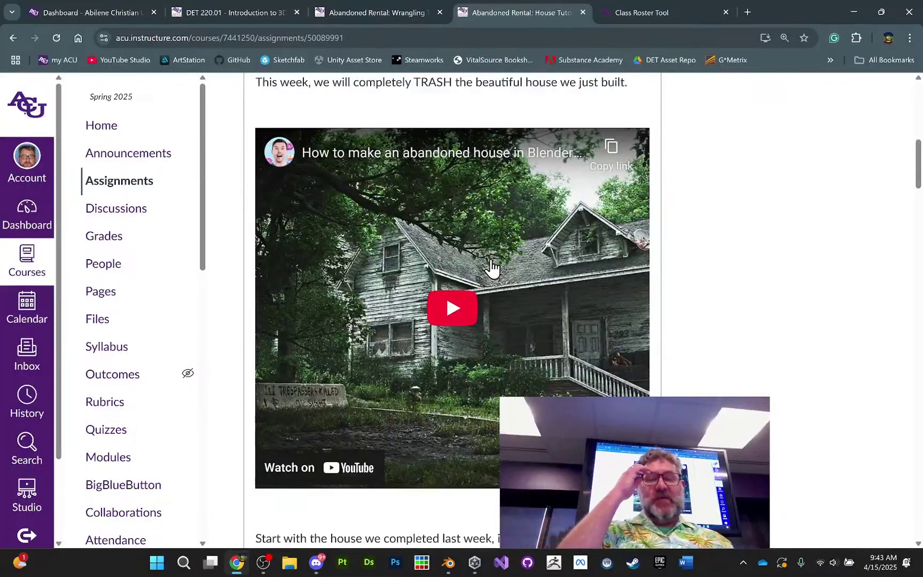
- Review the texture download links on the abandoned house tutorial assignment page
scroll(526, 267, "down", 10)
scroll(534, 283, "down", 15)
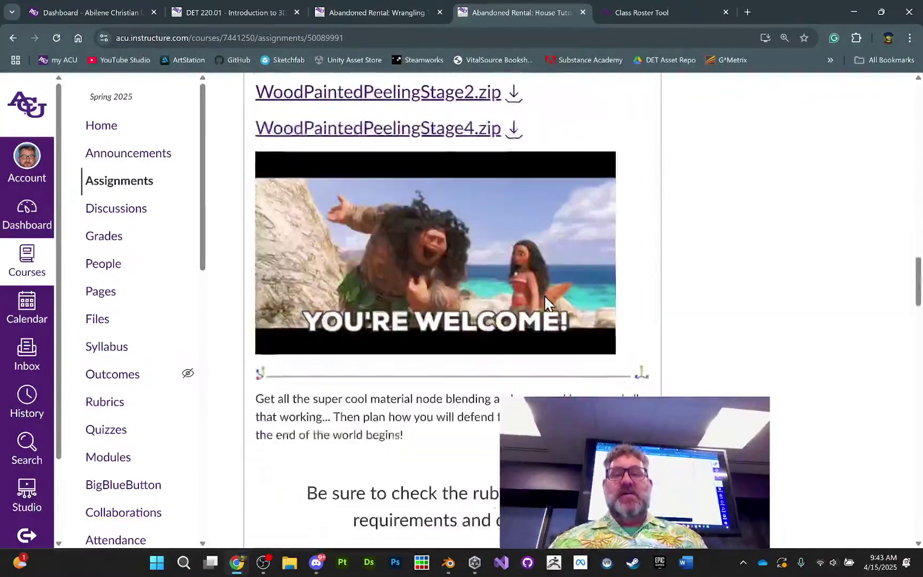
scroll(665, 294, "up", 15)
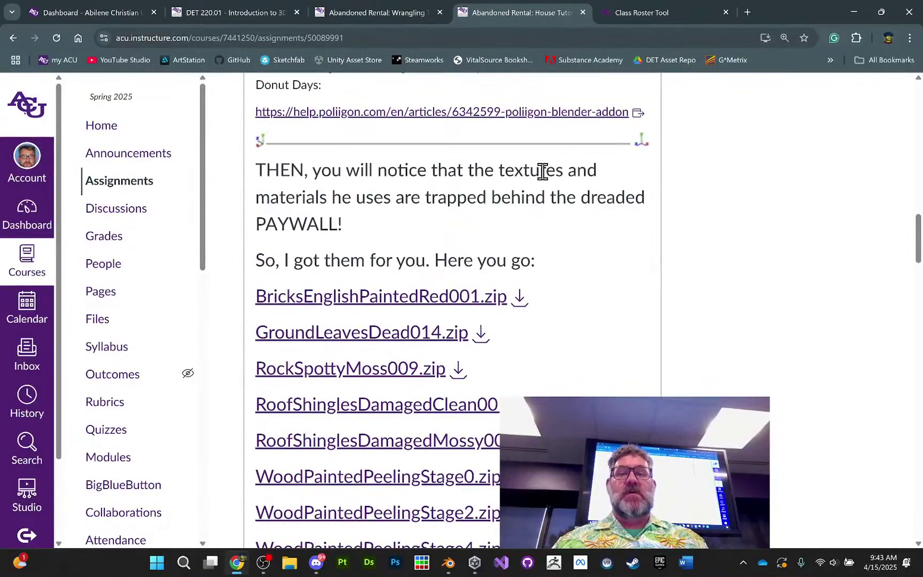
- Switch to Blender and enlarge the 3D viewport so the whole house is in view
left_click(448, 562)
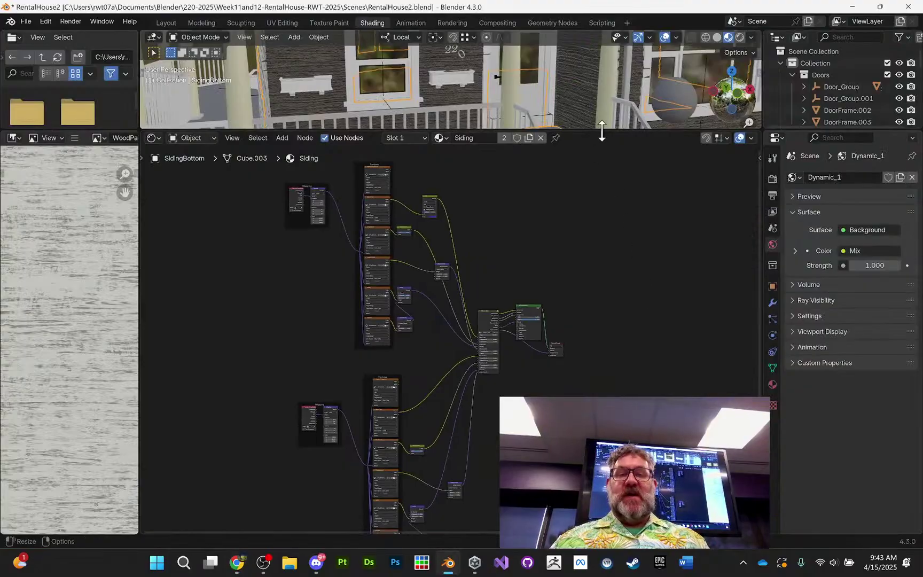
scroll(587, 98, "down", 5)
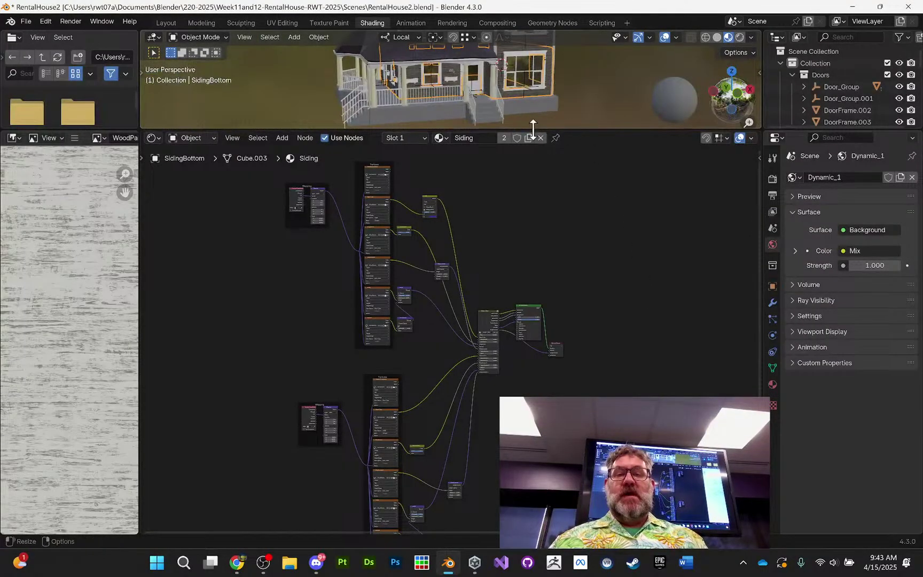
left_click_drag(532, 129, 540, 342)
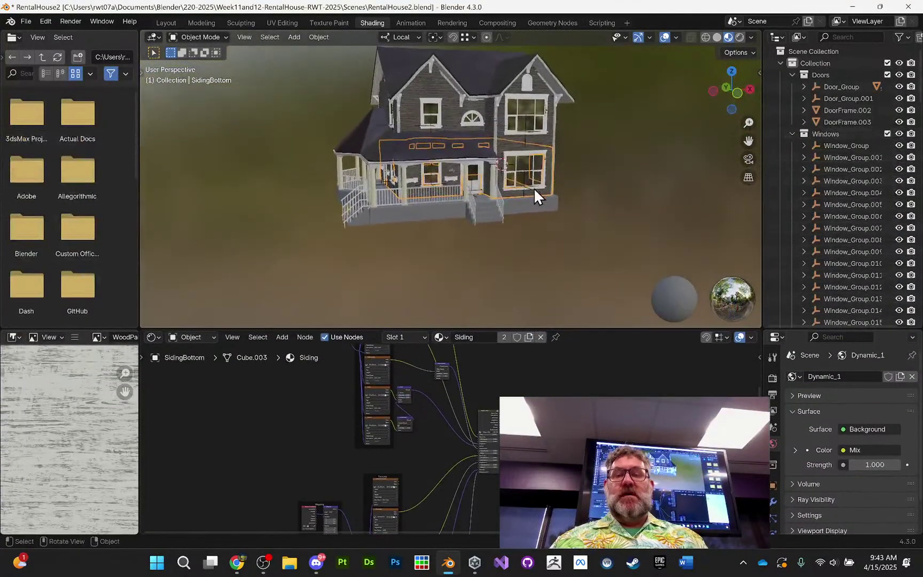
- Set the Fac of the Poliigon_Mixer node in the Siding material to 0
mouse_move(534, 188)
middle_mouse_down()
mouse_move(541, 199)
mouse_move(533, 178)
middle_mouse_up()
scroll(542, 198, "up", 8)
scroll(534, 187, "down", 4)
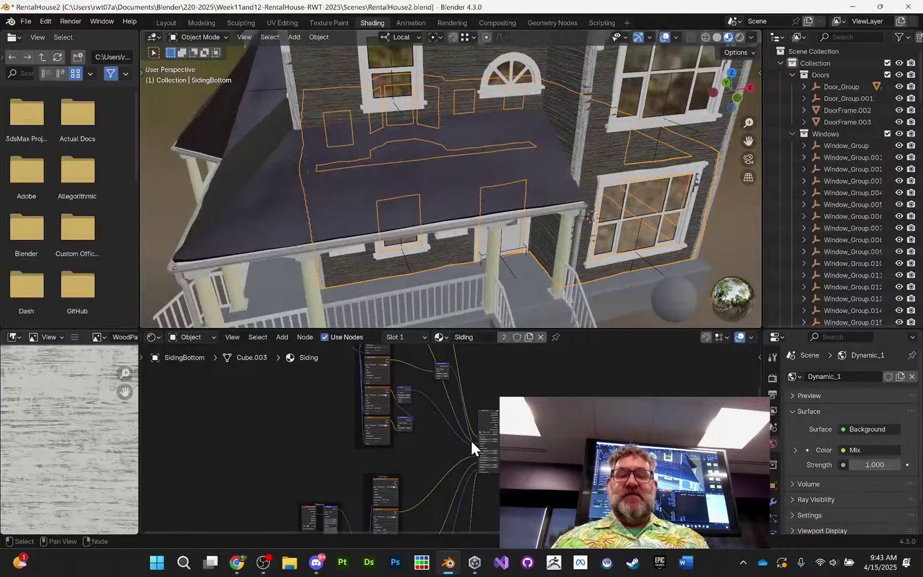
scroll(473, 435, "up", 6)
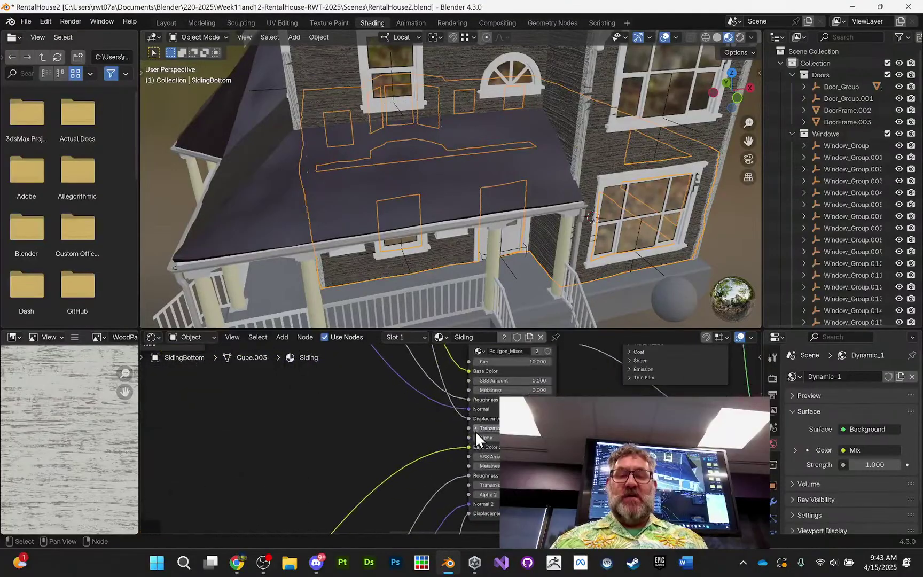
scroll(475, 431, "up", 4)
middle_click_drag(482, 426, 469, 505)
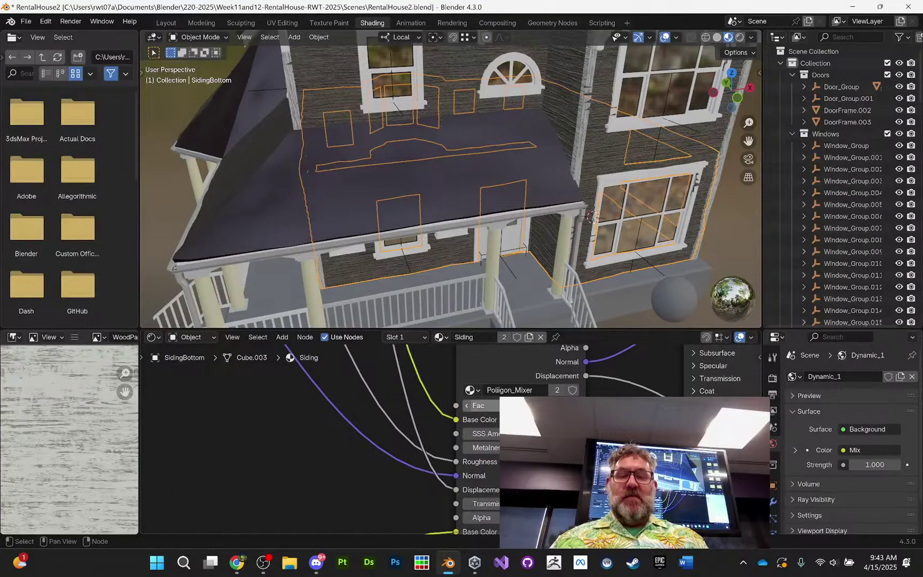
double_click(564, 399)
type("0")
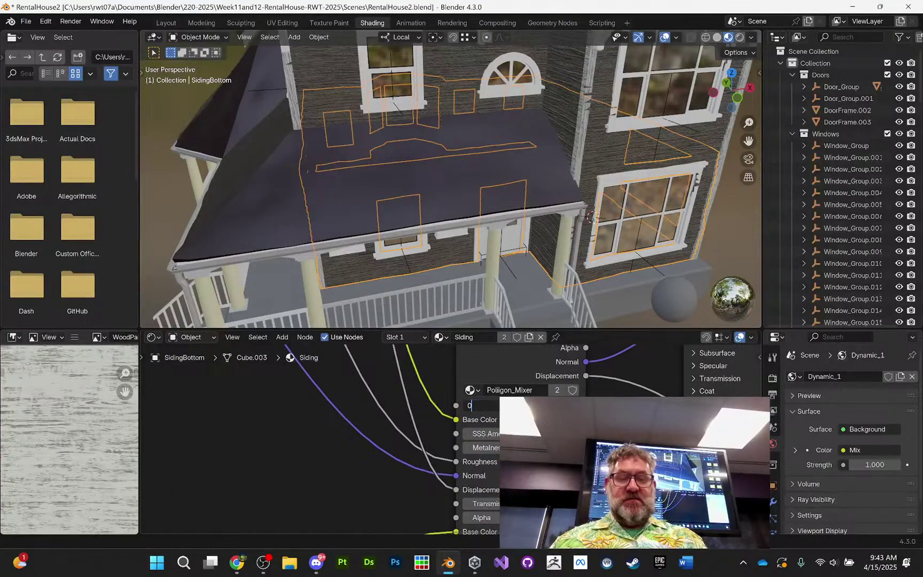
key("Return")
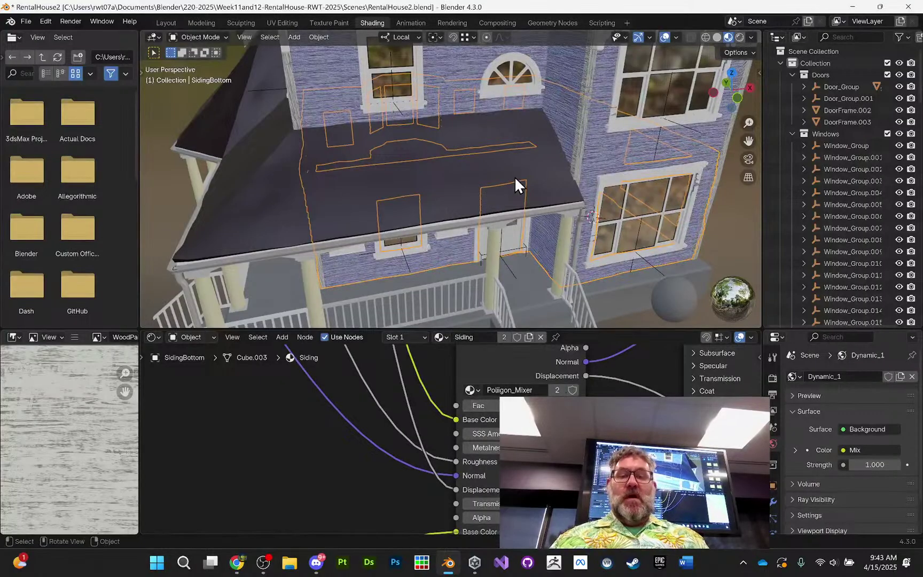
- Set the Fac of the Siding material's Poliigon_Mixer node to 0.4
middle_click_drag(533, 158, 530, 165)
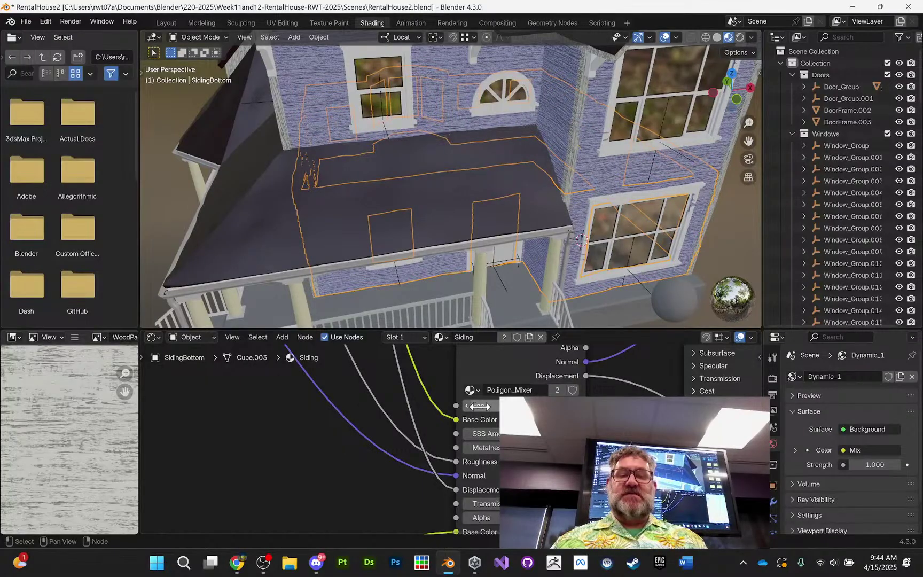
mouse_move(479, 406)
left_mouse_down()
mouse_move(519, 406)
mouse_move(481, 407)
mouse_move(497, 407)
left_mouse_up()
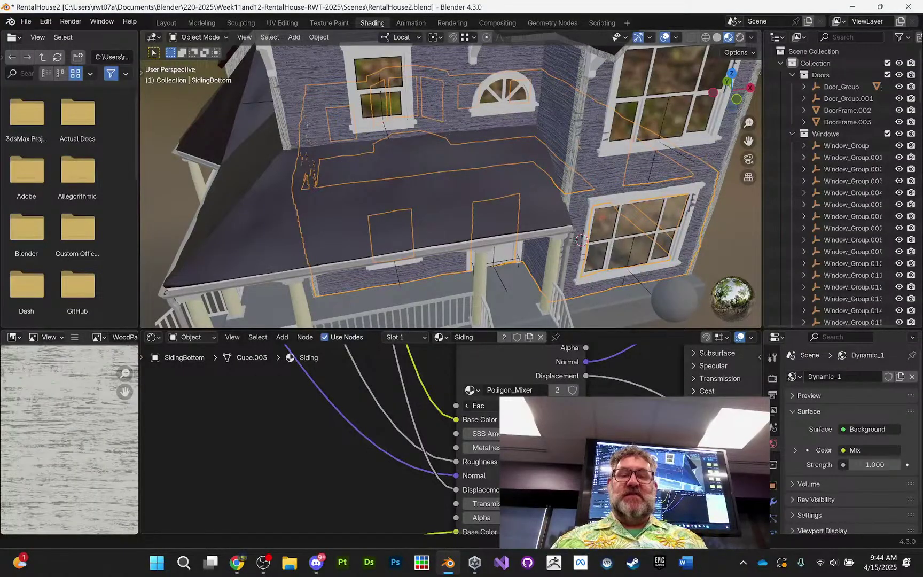
left_click_drag(497, 407, 498, 407)
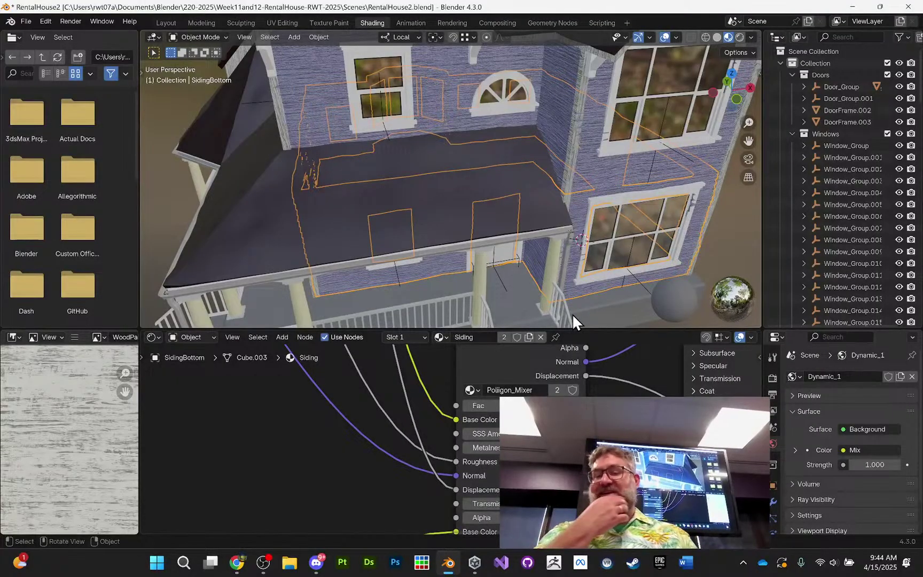
- Enlarge the node editor to give the Siding material's mixer and shader nodes more room
scroll(618, 392, "down", 16)
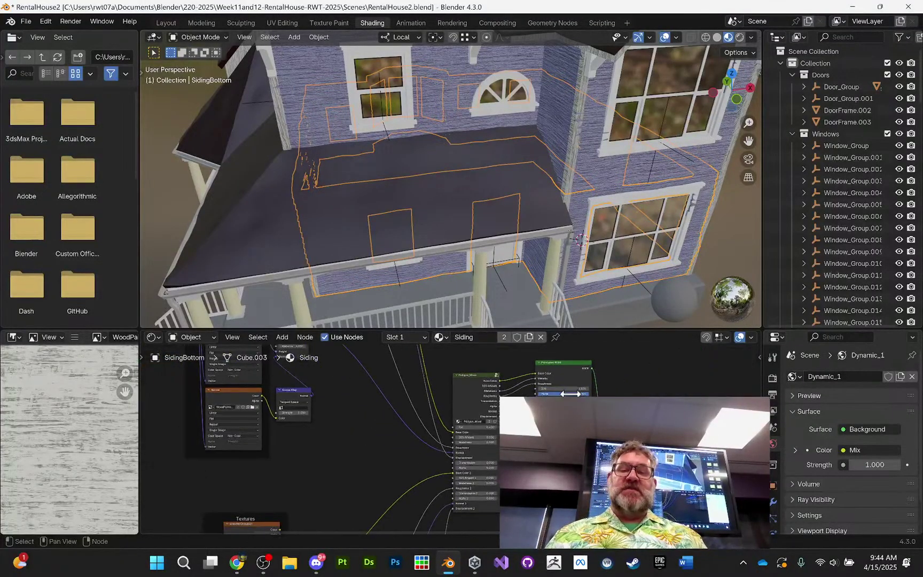
middle_click_drag(550, 389, 570, 386)
scroll(577, 398, "down", 5)
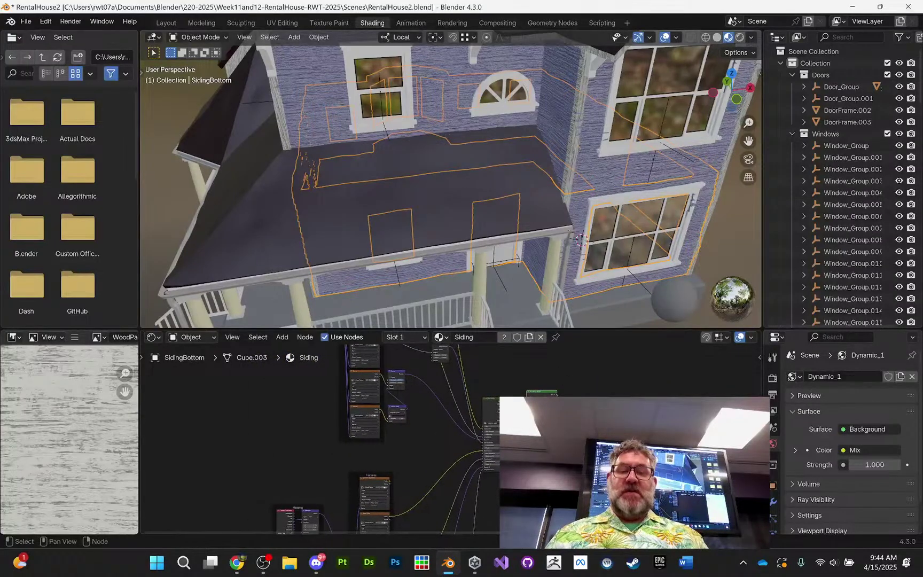
scroll(594, 376, "up", 6)
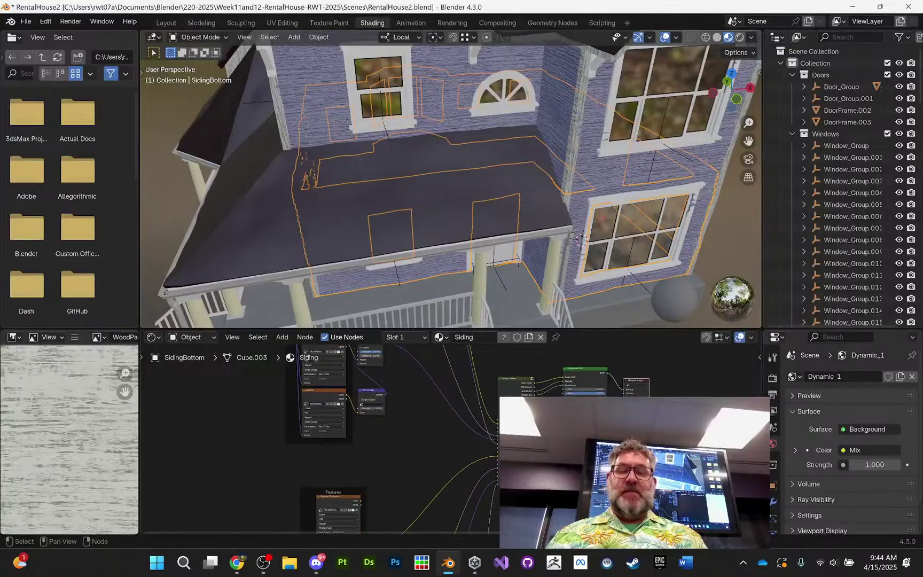
middle_click_drag(594, 376, 479, 427)
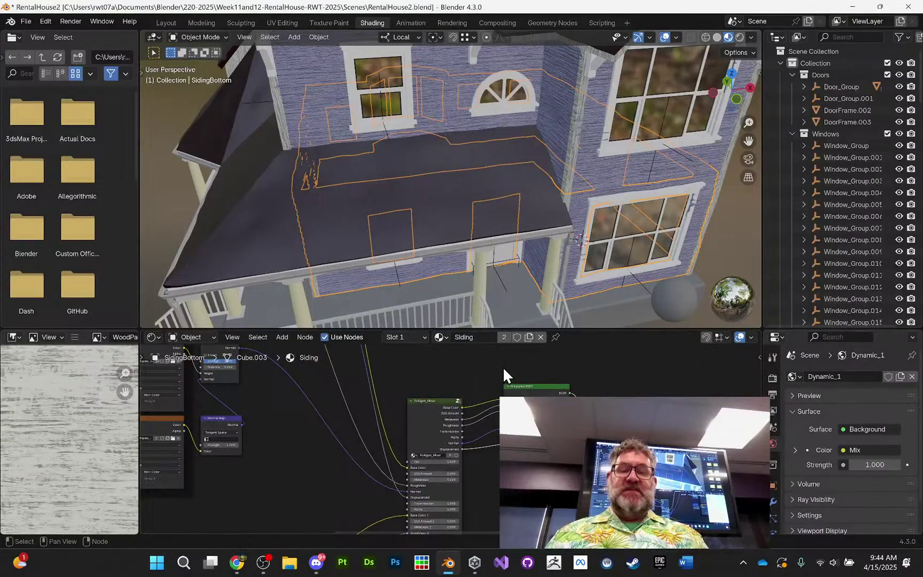
middle_click_drag(576, 359, 540, 379)
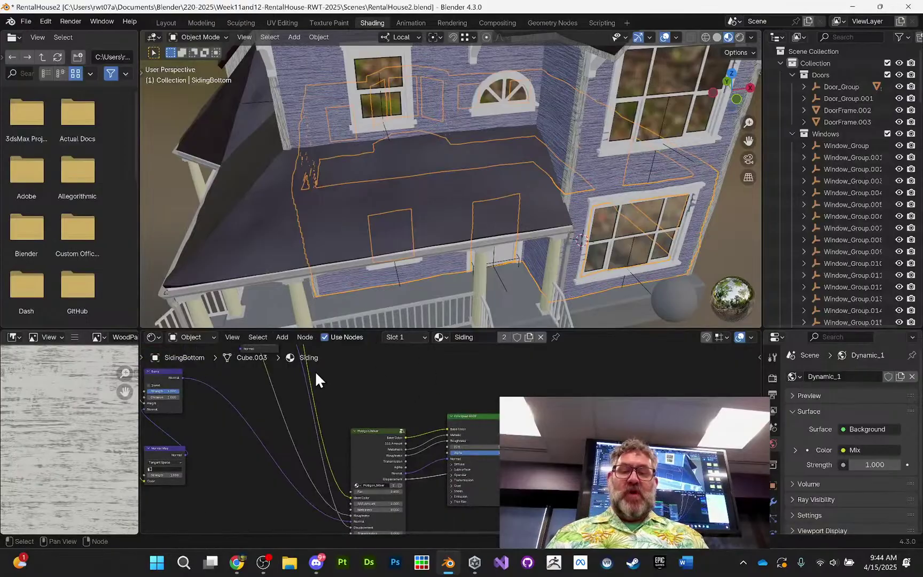
middle_click_drag(580, 360, 531, 380)
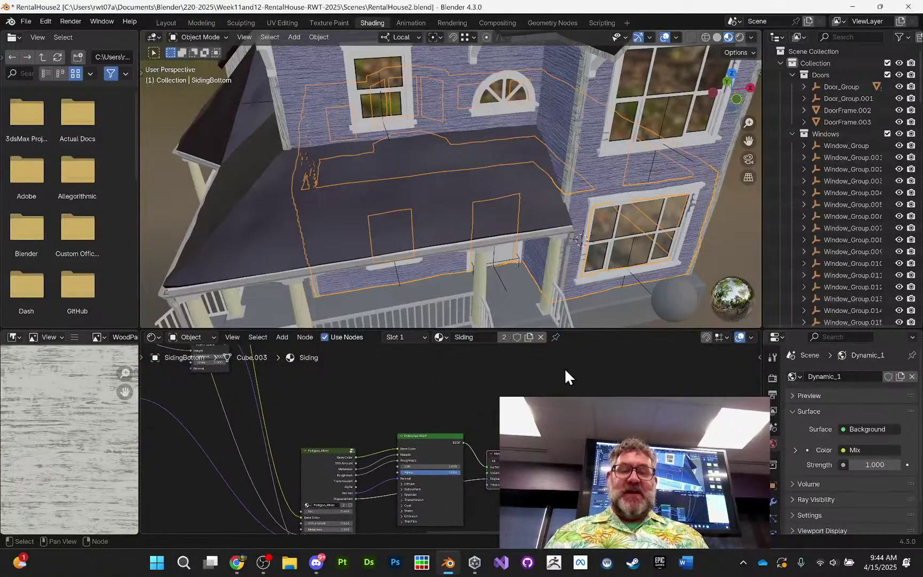
left_click_drag(445, 328, 451, 224)
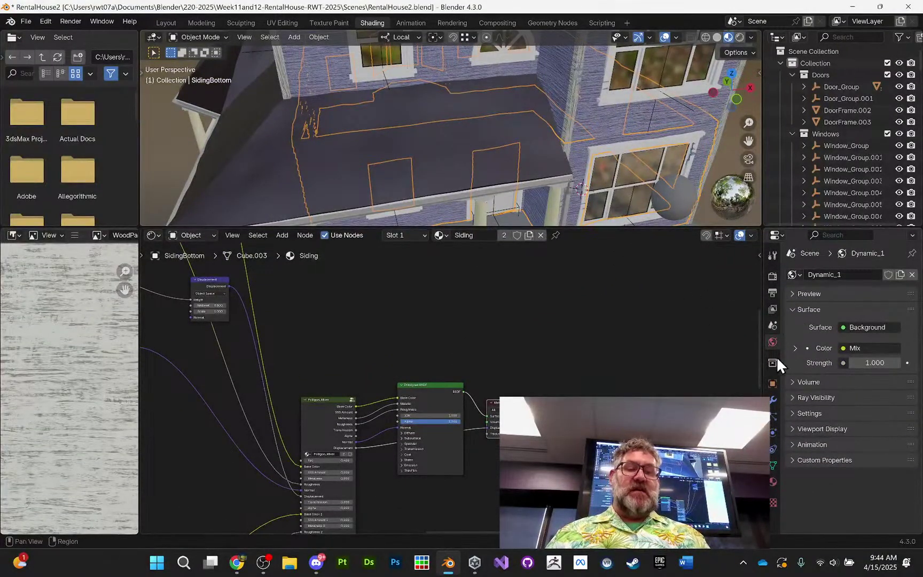
- Add a second material slot to SidingBottom and create a new material in it named "NEW Siding"
left_click(773, 483)
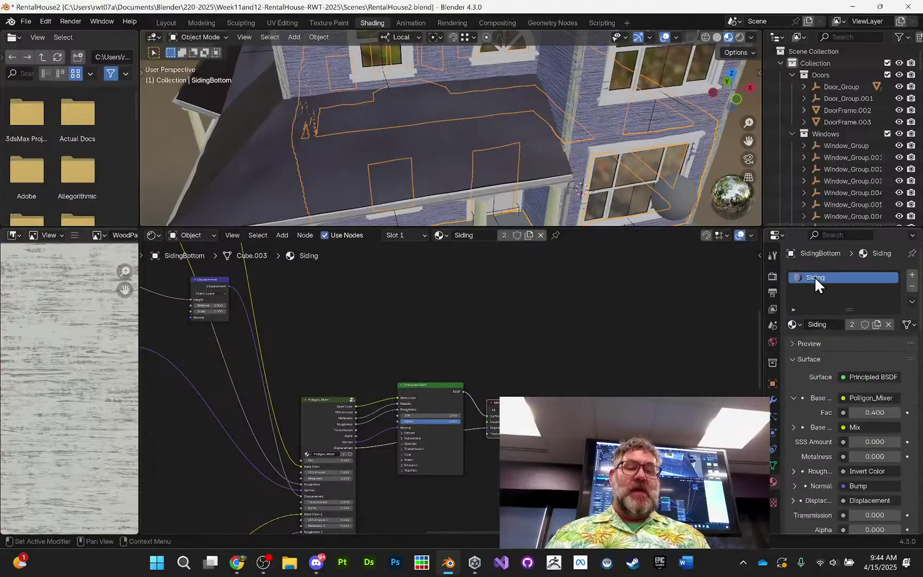
left_click(912, 275)
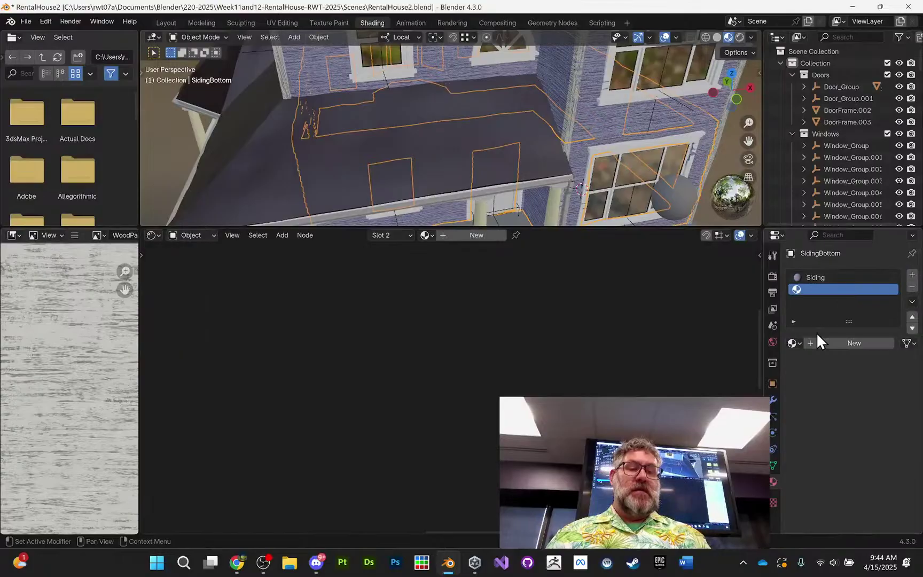
left_click(798, 344)
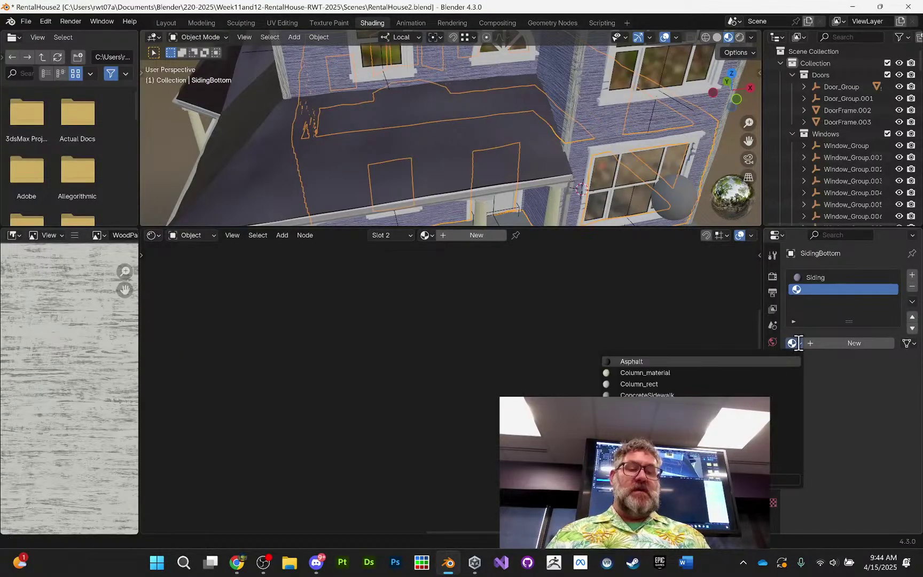
left_click(812, 344)
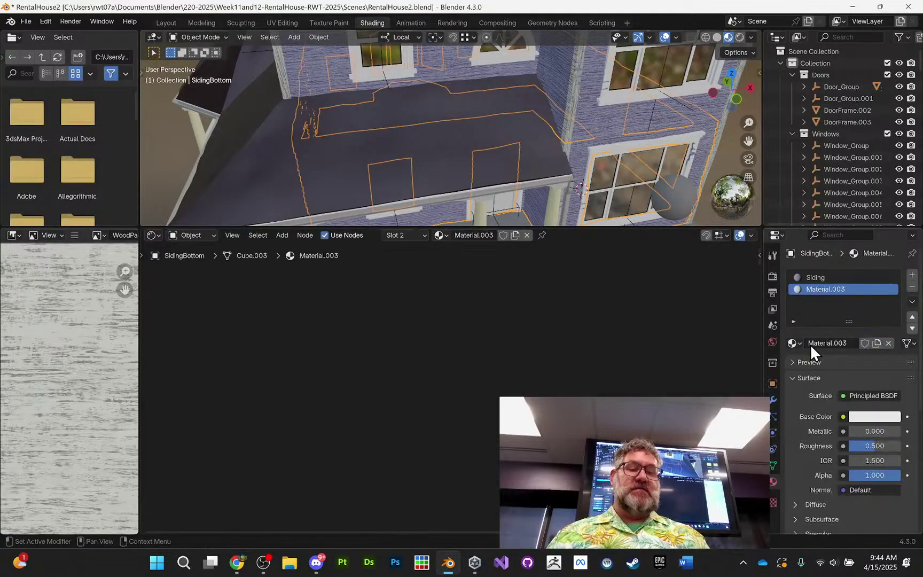
left_click(826, 339)
type("NE")
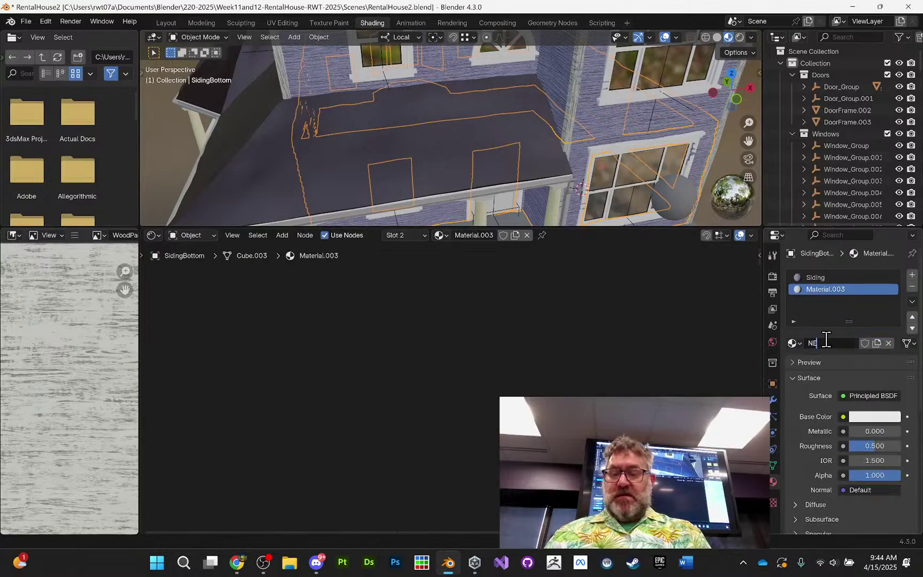
type("W Siding")
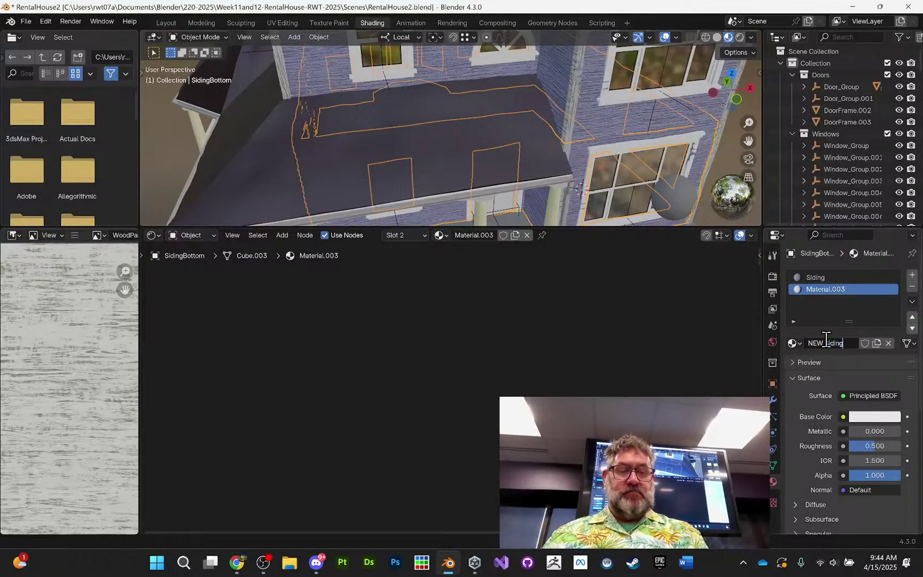
key("Return")
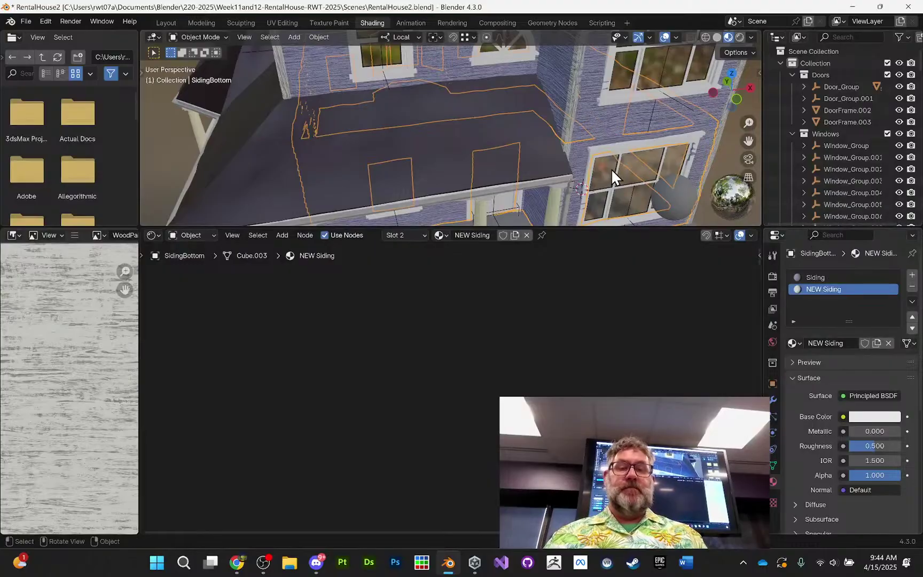
- Assign the NEW Siding material to all faces of SidingBottom
middle_click_drag(610, 168, 588, 135)
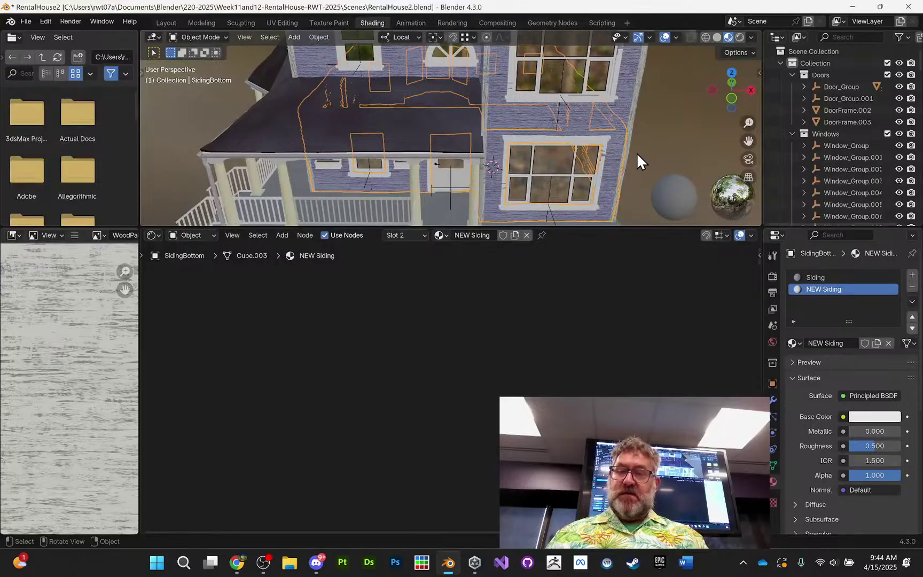
key("Tab")
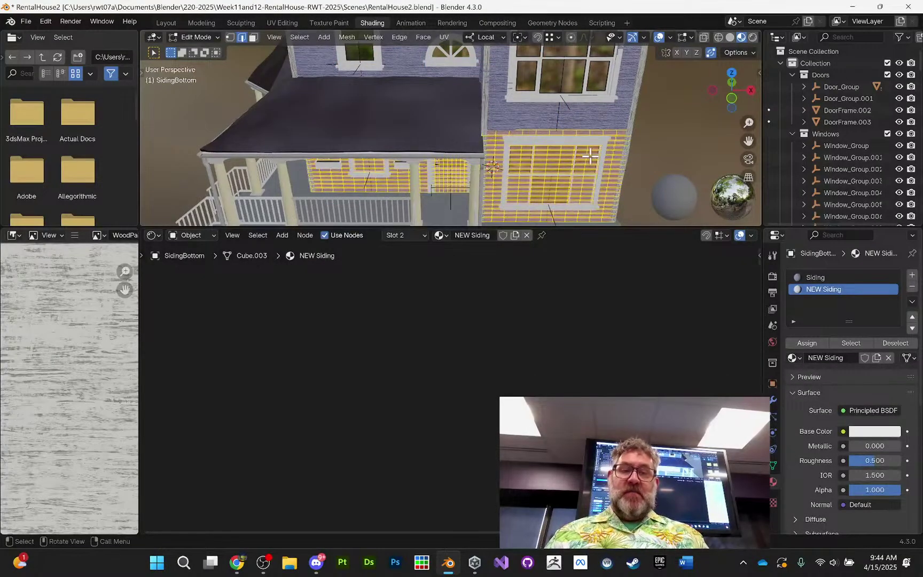
left_click(810, 343)
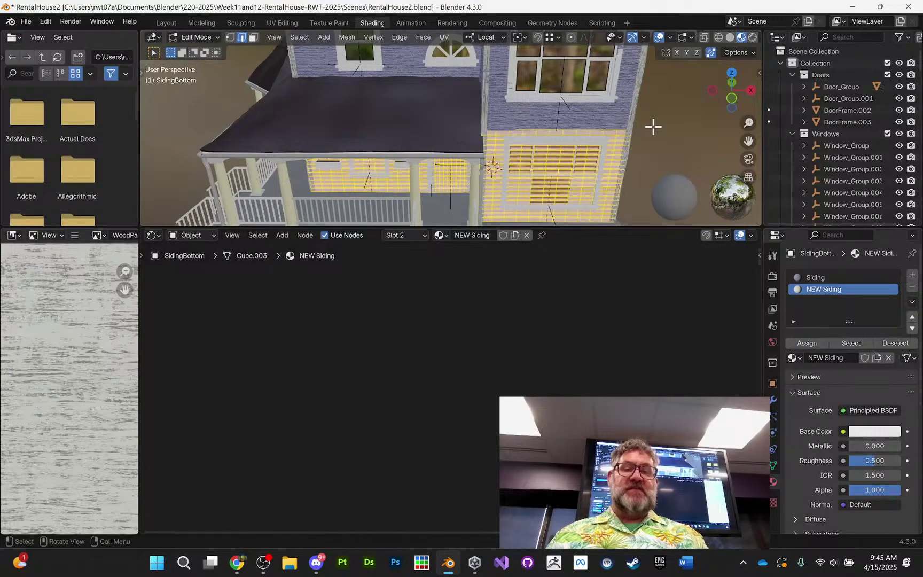
key("Tab")
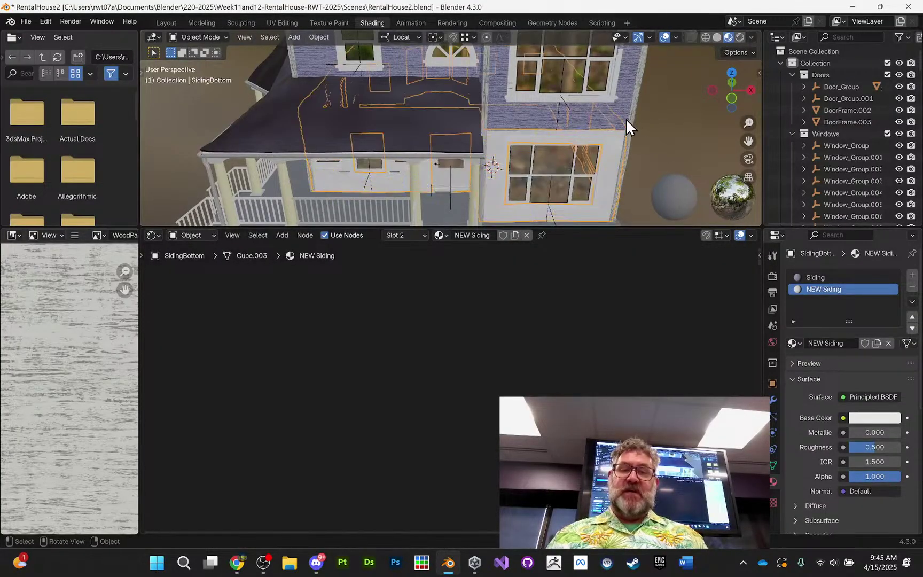
- Add a second material slot to SidingTop and put the existing NEW Siding material in it
left_click(615, 108)
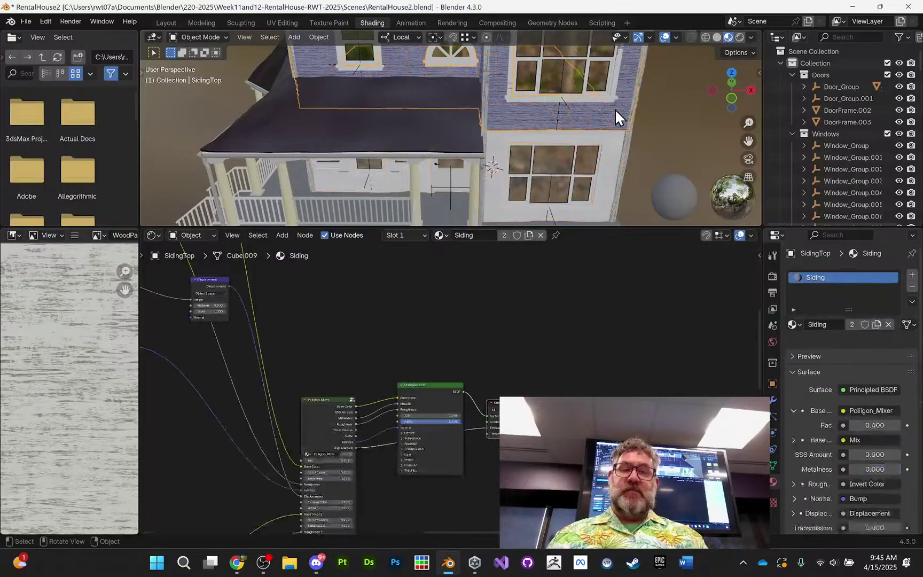
left_click(912, 275)
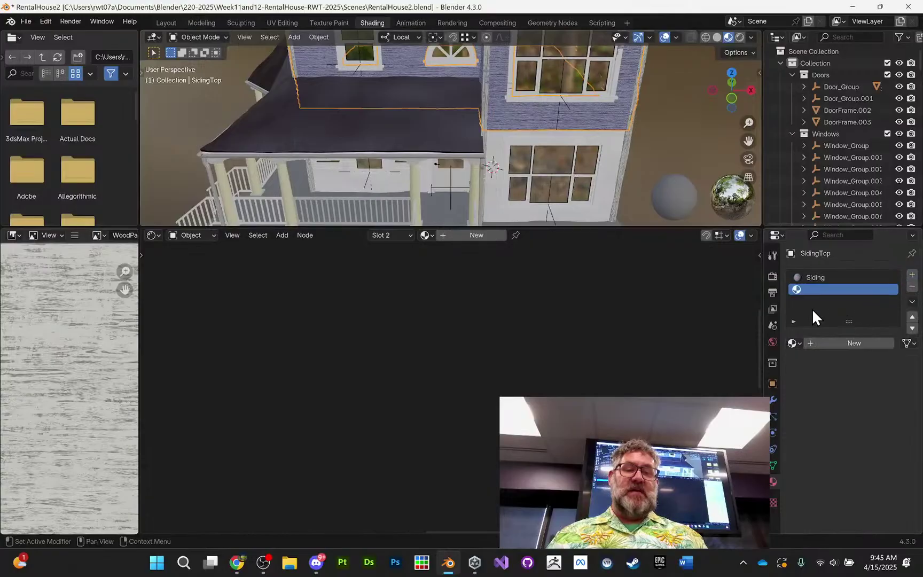
left_click(794, 343)
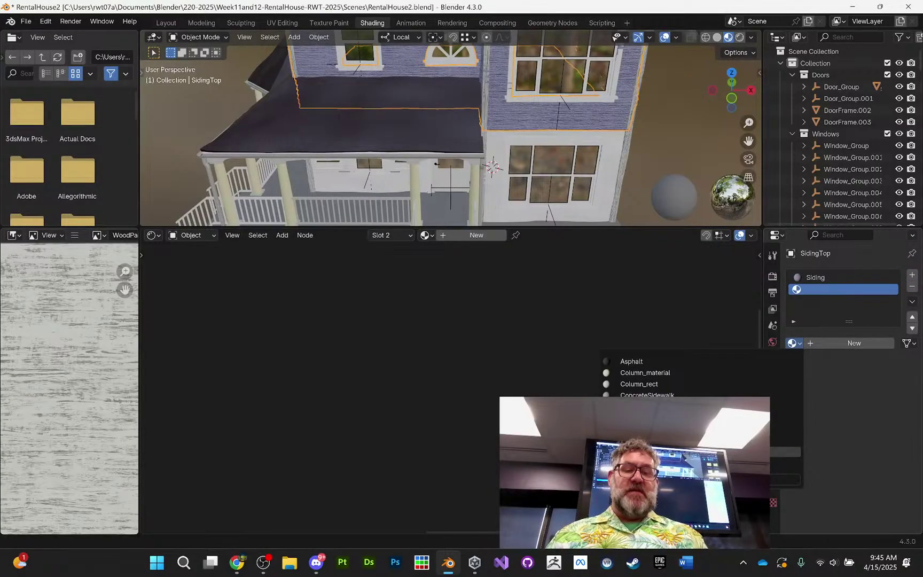
scroll(694, 438, "down", 5)
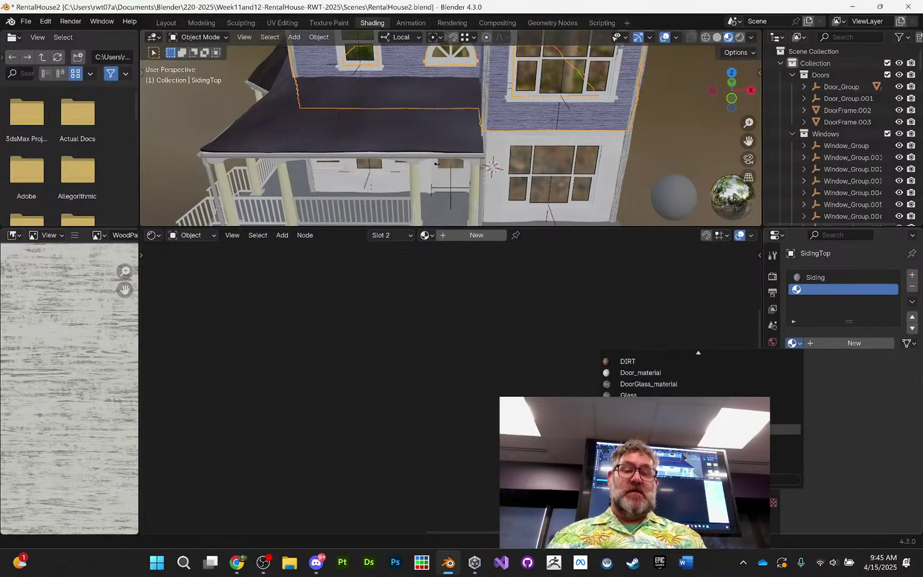
scroll(694, 428, "down", 6)
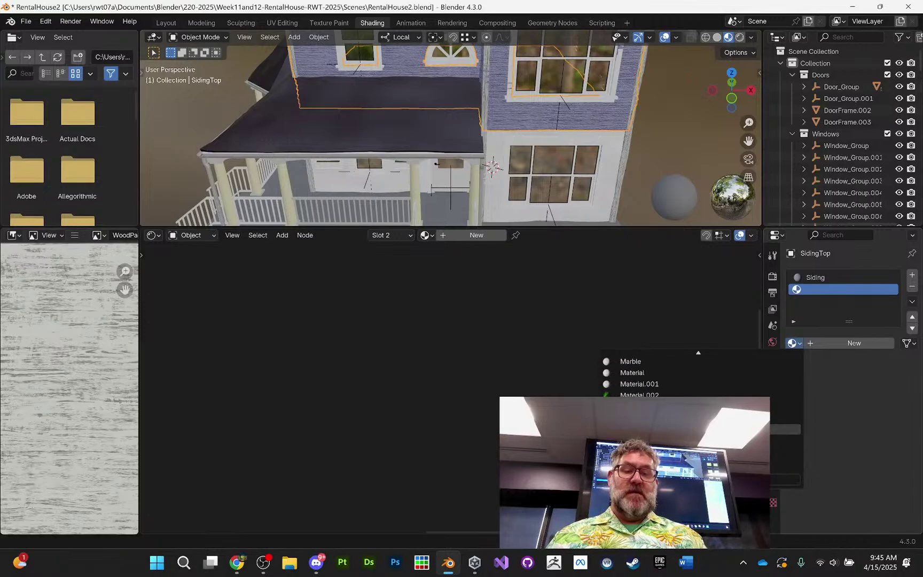
left_click(695, 429)
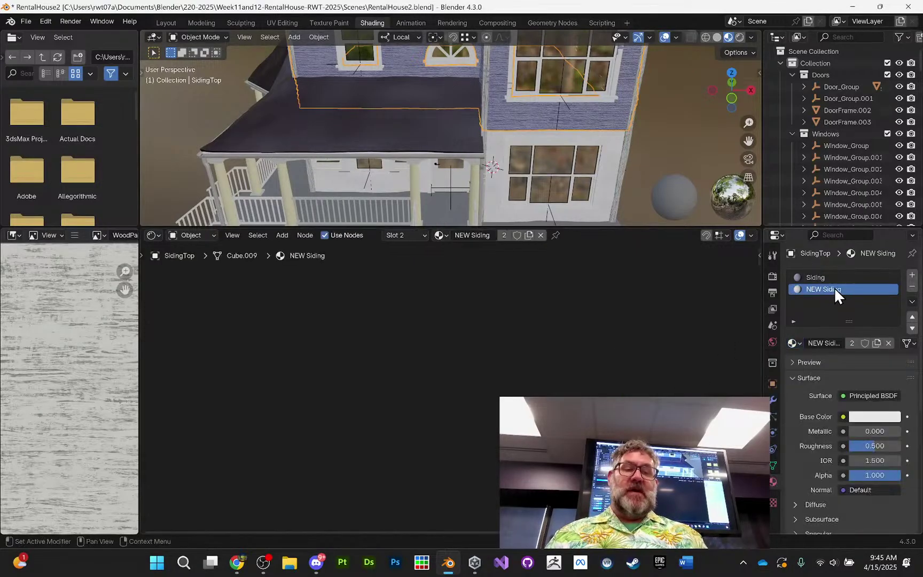
- Move NEW Siding to the first slot of SidingTop and remove its Siding material slot
left_click(913, 317)
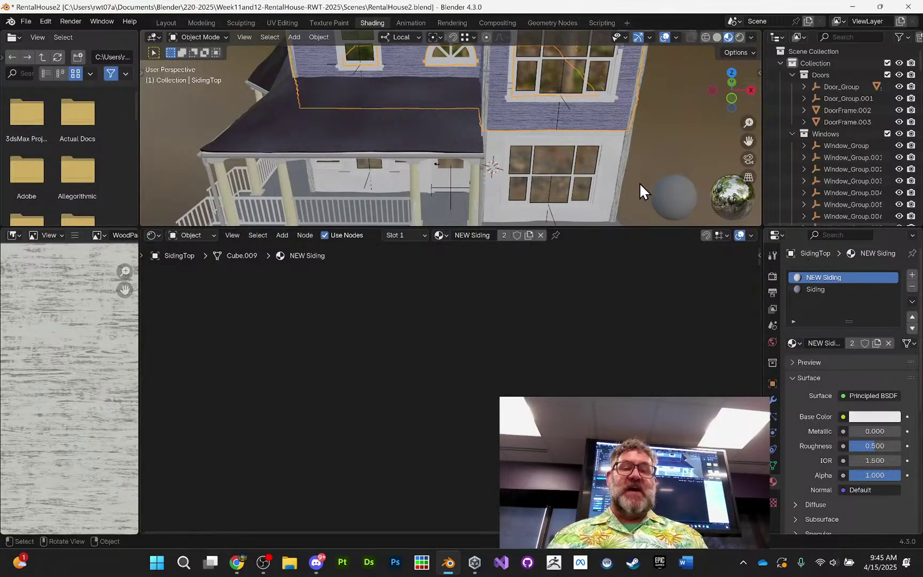
left_click(821, 290)
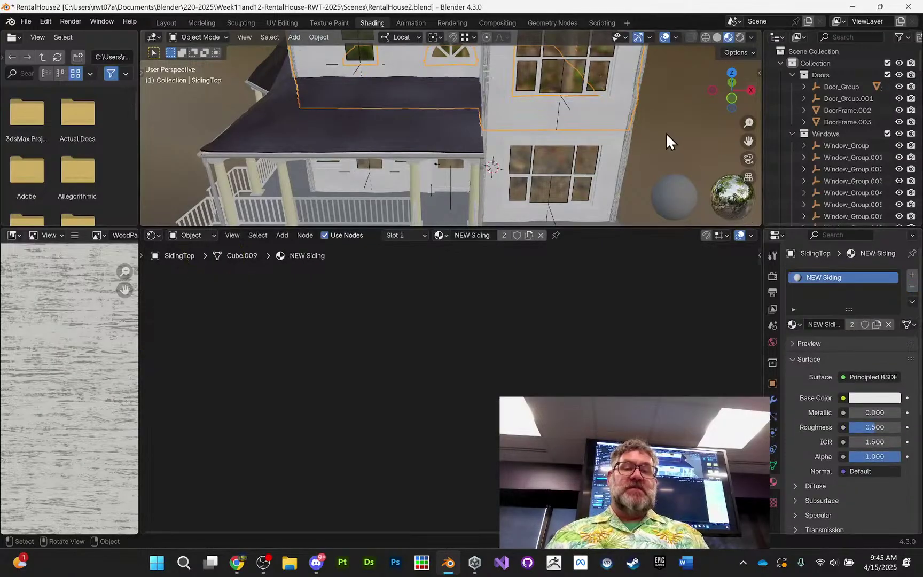
middle_click_drag(665, 132, 630, 117)
scroll(499, 96, "down", 10)
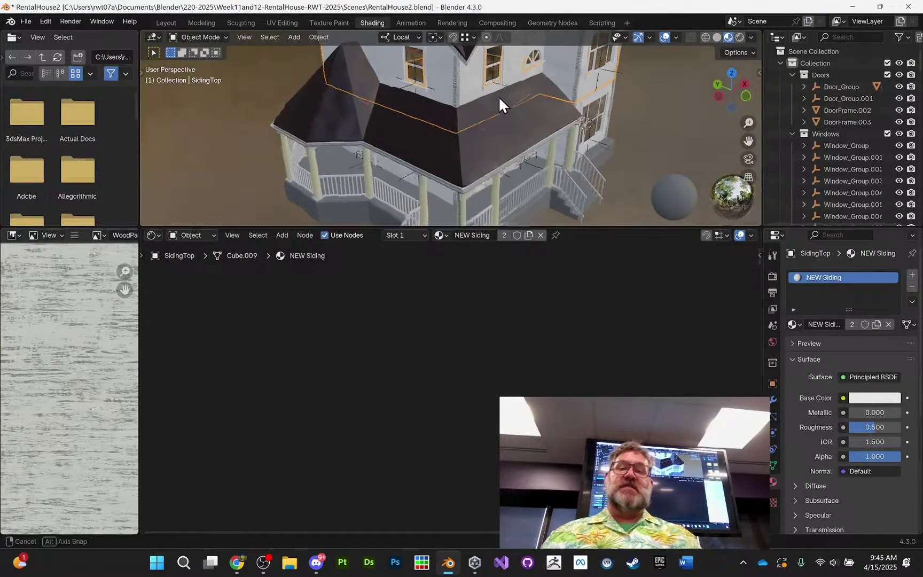
- Open the SidingBottom mesh for editing in the UV Editing workspace
middle_click_drag(520, 89, 312, 48)
scroll(515, 111, "up", 6)
left_click(287, 24)
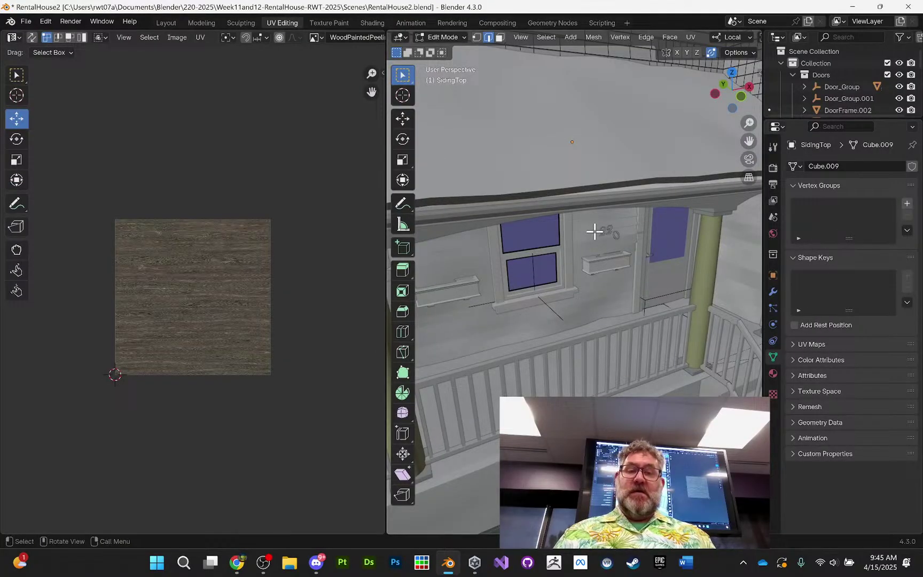
key("Tab")
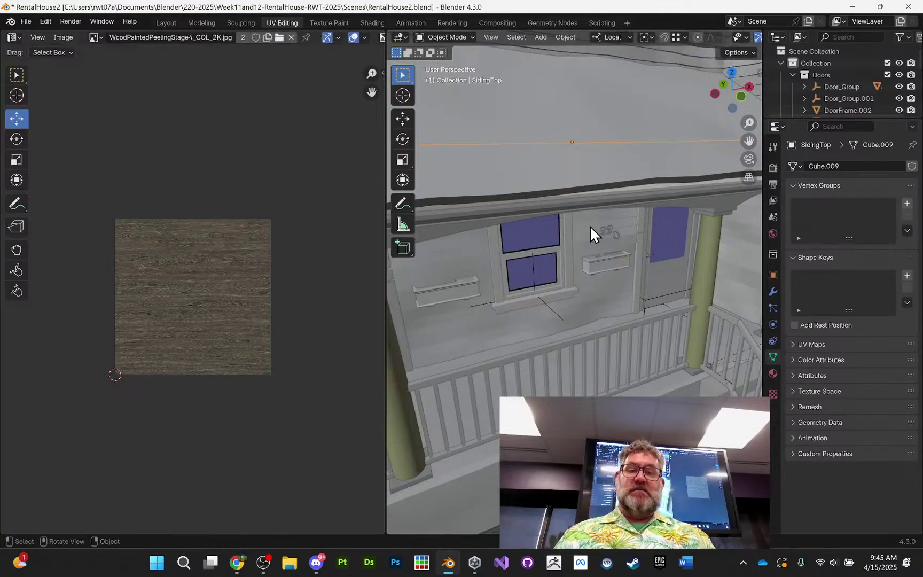
left_click(591, 230)
key("Tab")
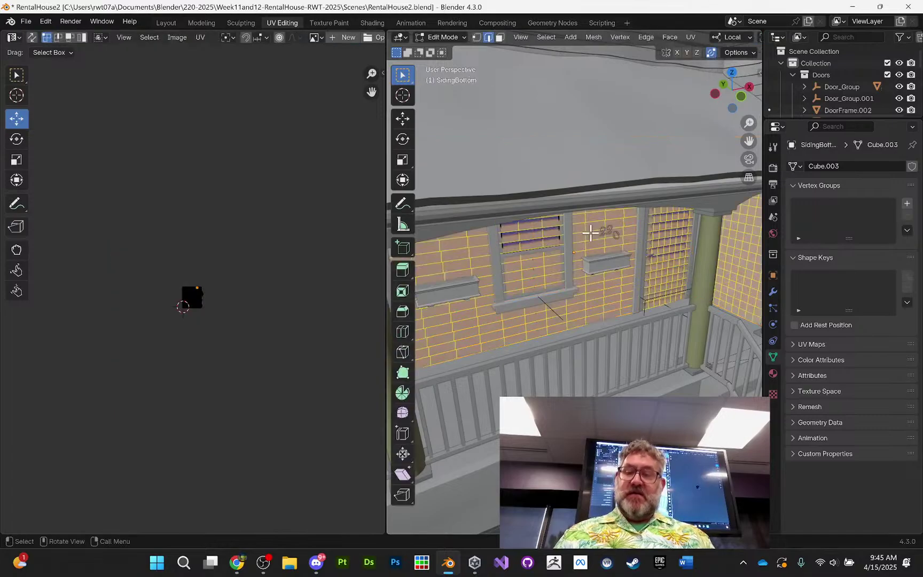
scroll(267, 269, "up", 10)
scroll(326, 256, "down", 2)
scroll(553, 260, "up", 2)
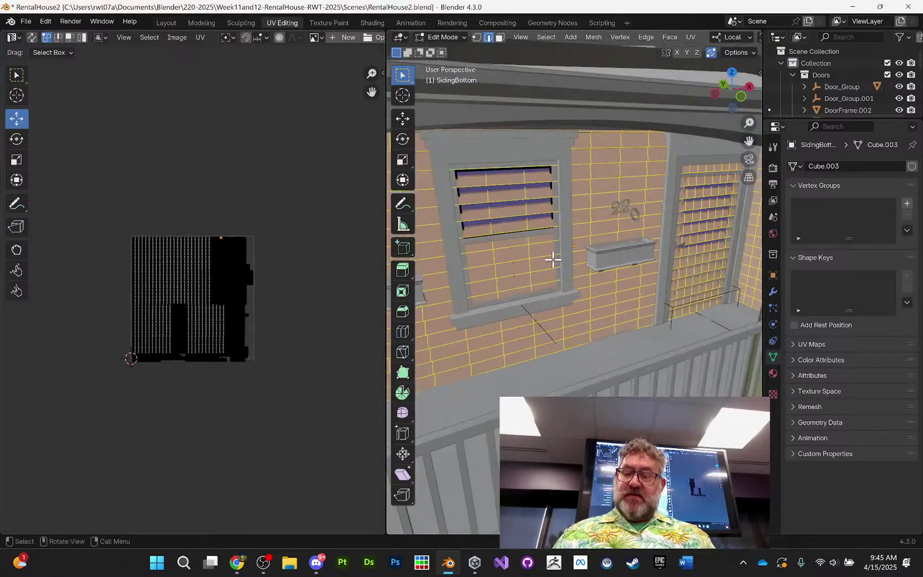
scroll(552, 260, "up", 2)
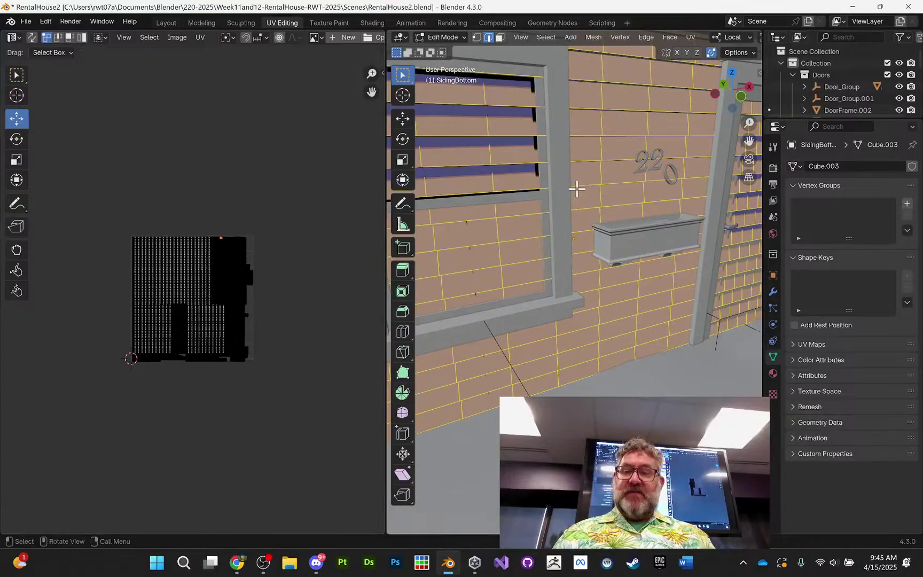
- Unwrap all faces of SidingBottom with Smart UV Project, using a 66° angle limit and the Axis-aligned (Vertical) rotation method
key("a")
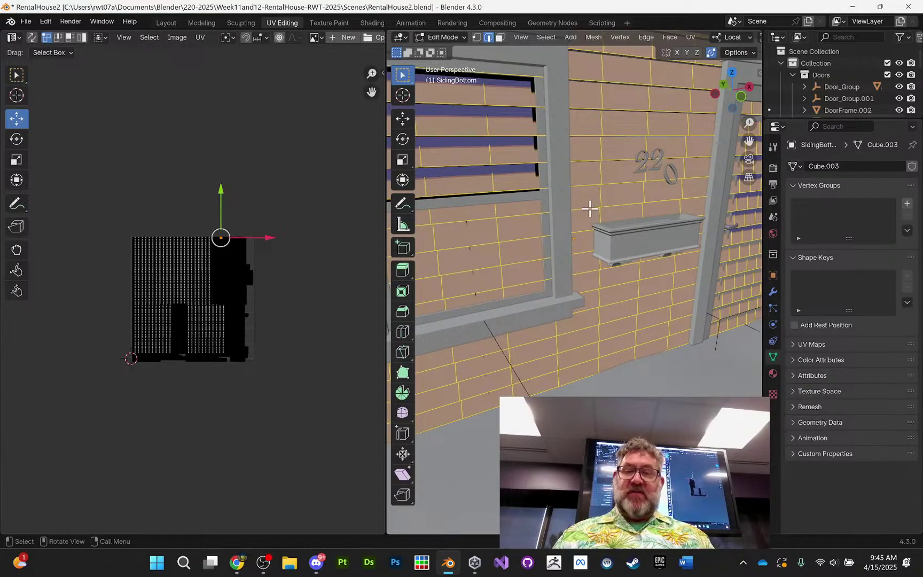
key("u")
mouse_move(592, 197)
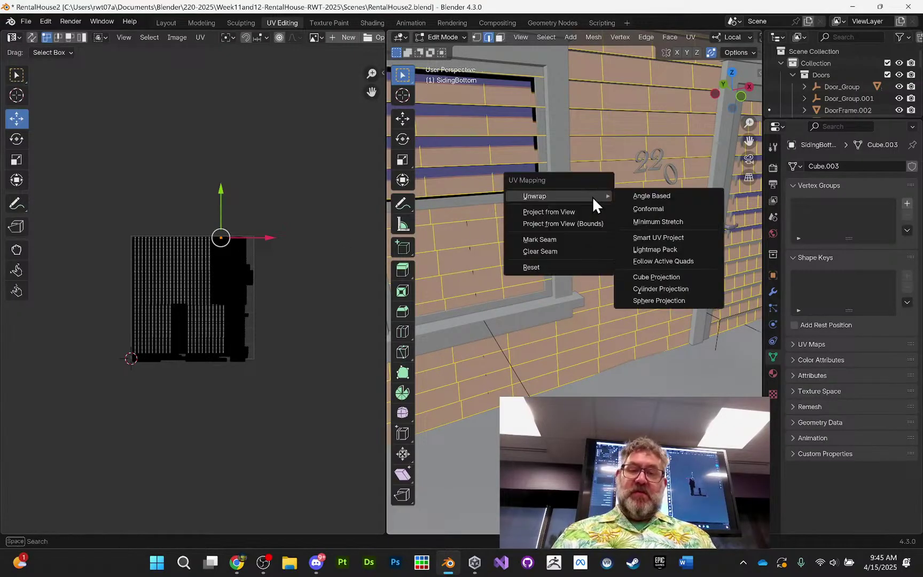
left_click(658, 238)
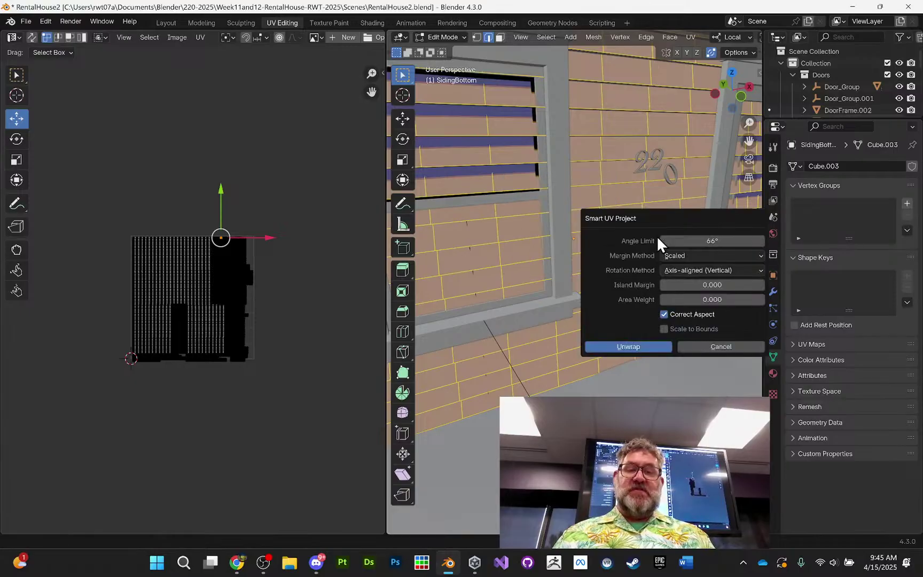
left_click(641, 344)
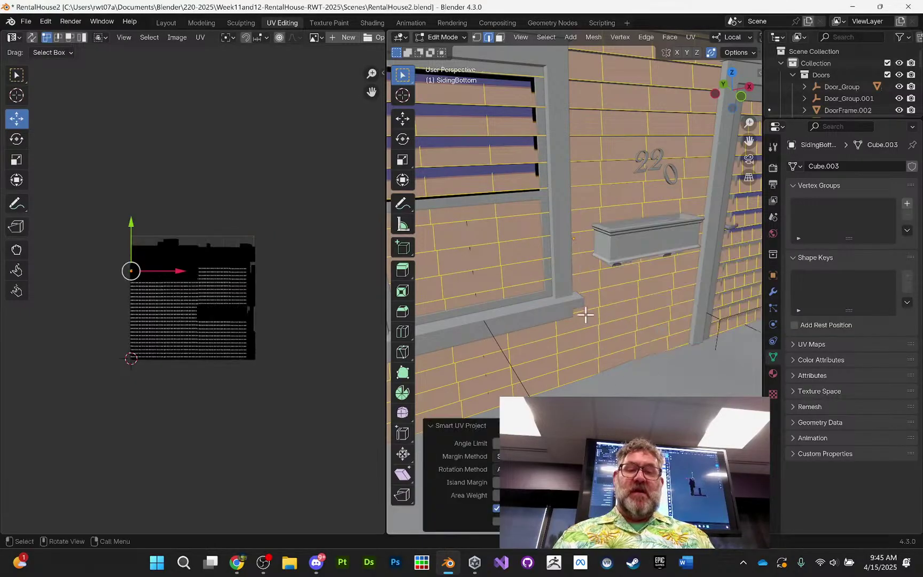
- Select all of SidingBottom's UV islands and rotate them 90 degrees
scroll(195, 205, "up", 6)
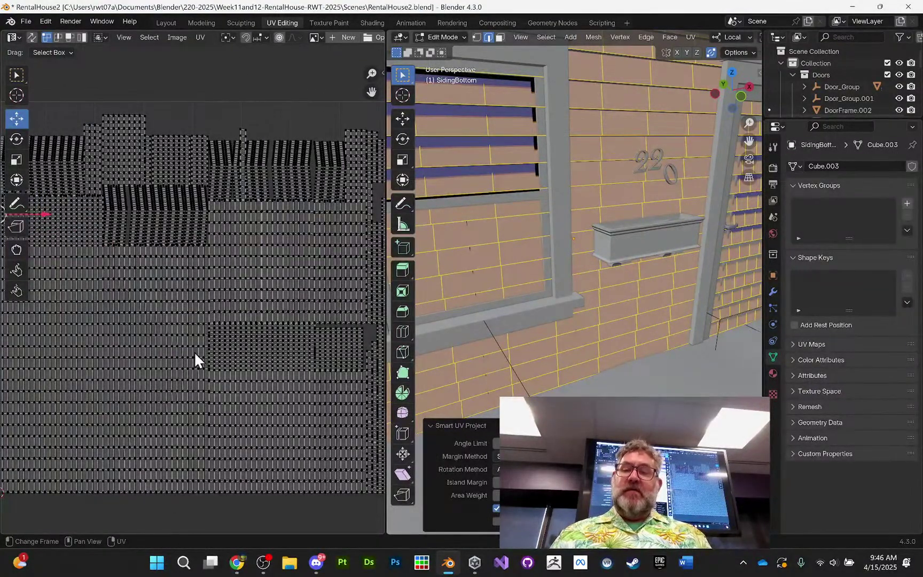
scroll(211, 284, "down", 3)
scroll(155, 267, "up", 1)
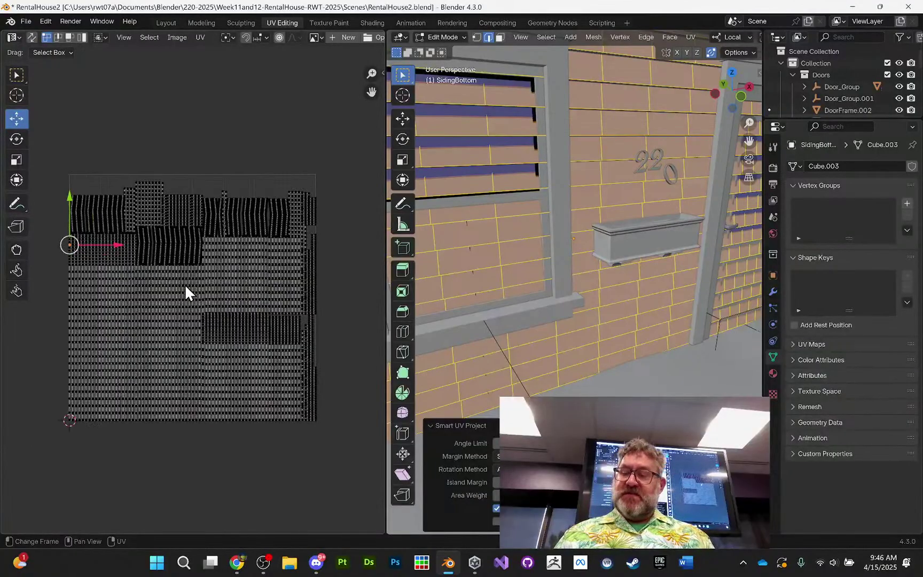
key("a")
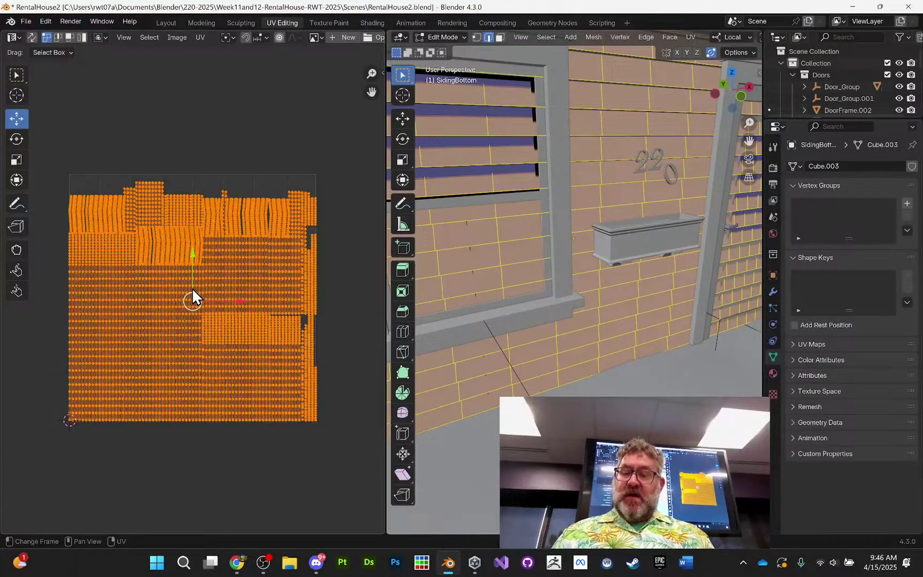
type("r90")
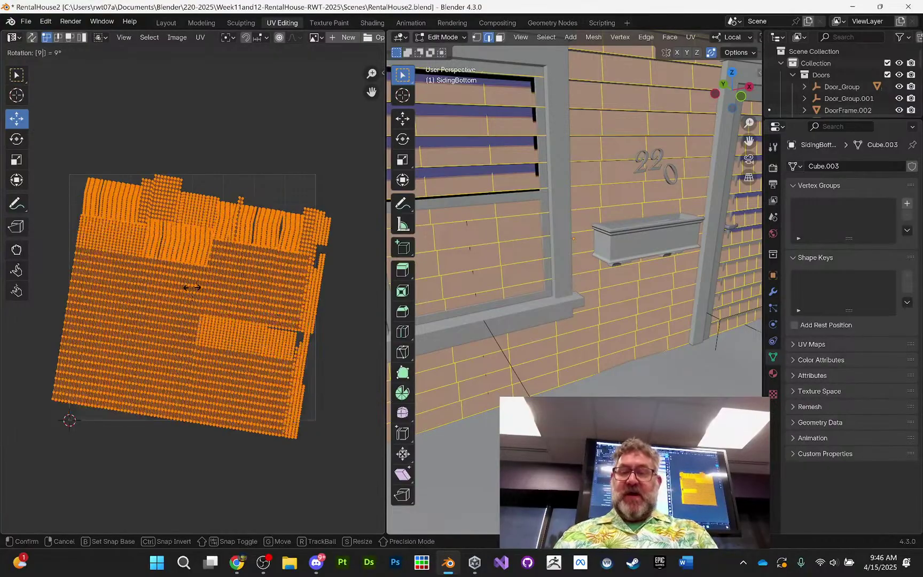
key("Return")
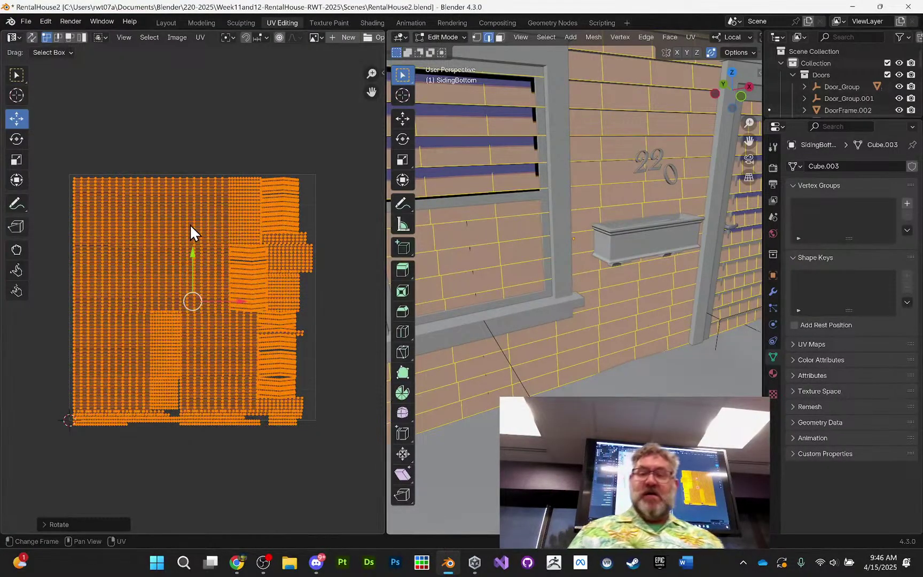
- Deselect the rotated UVs of SidingBottom and save the file
scroll(210, 258, "up", 8)
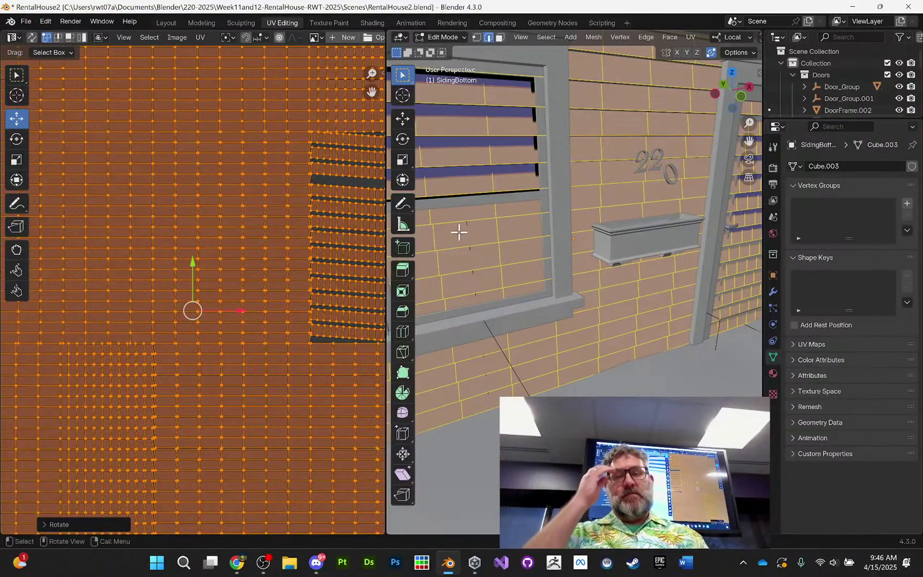
scroll(296, 226, "down", 4)
left_click(297, 108)
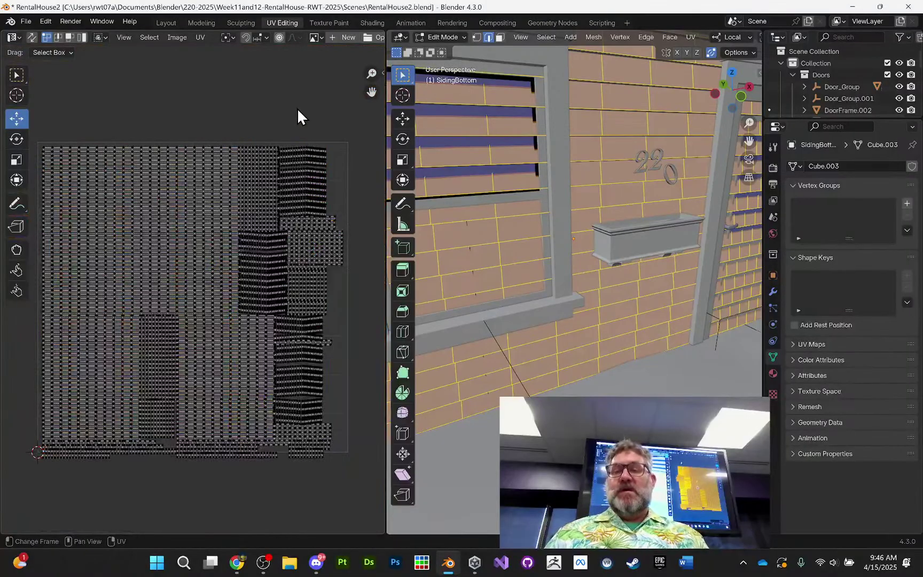
key("ctrl+s")
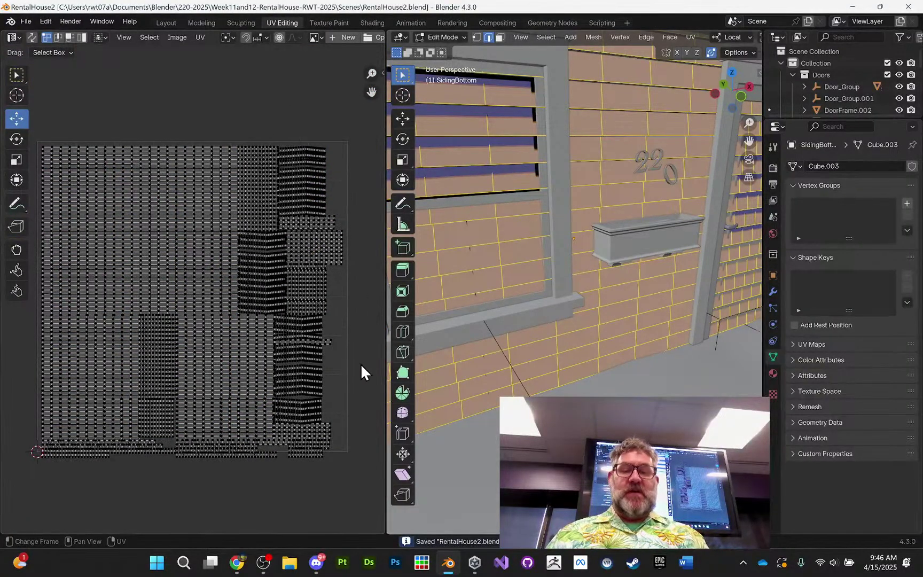
- Return SidingBottom to Object Mode and go back to the Shading workspace with its NEW Siding material
scroll(615, 171, "down", 6)
scroll(629, 192, "up", 2)
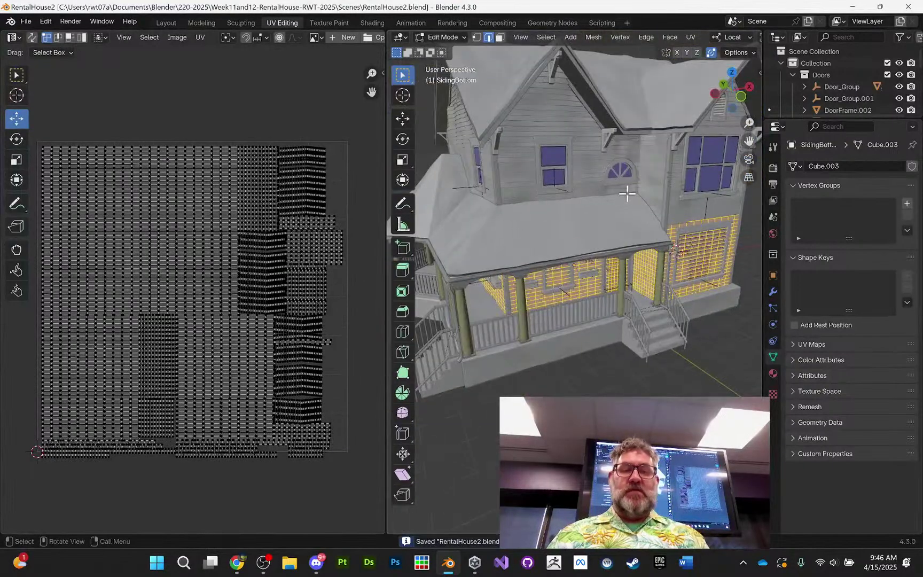
key("Tab")
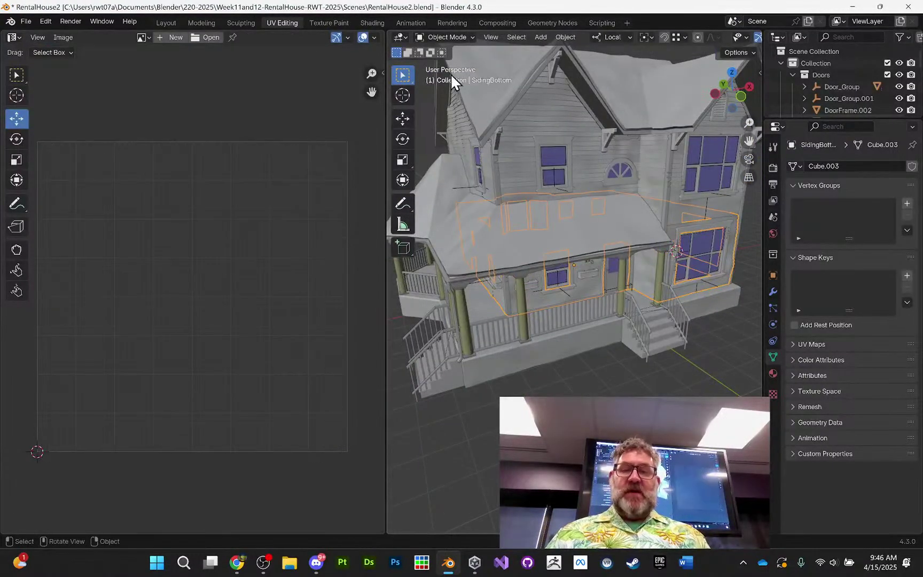
left_click(370, 23)
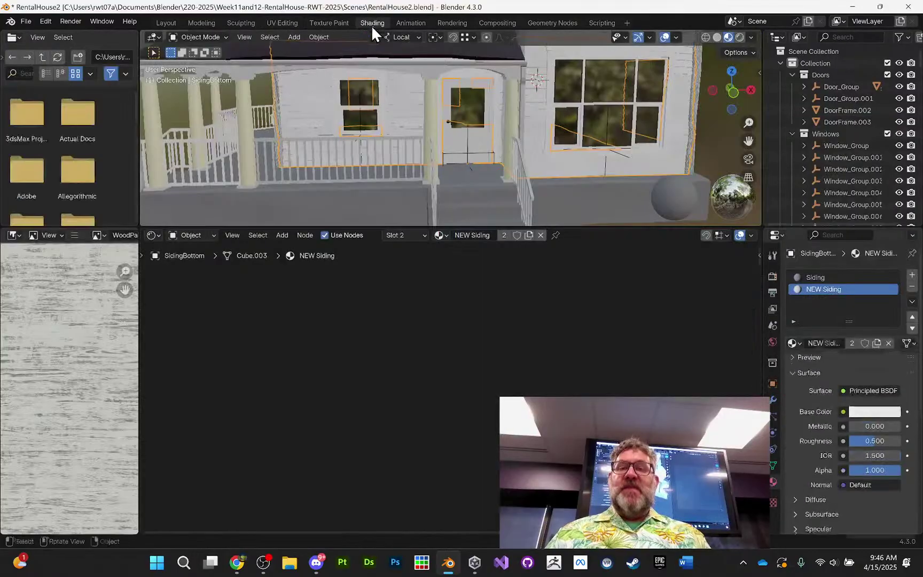
- Switch to File Explorer and open the Textures folder under Documents > Blender > 220-2025 > Week11and12-RentalHouse-RWT-2025
left_click(291, 562)
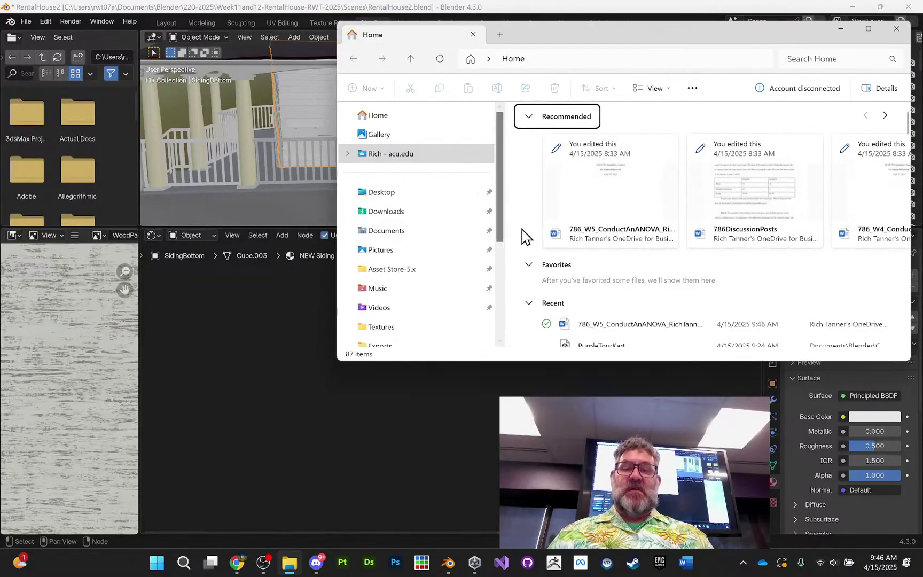
left_click(418, 226)
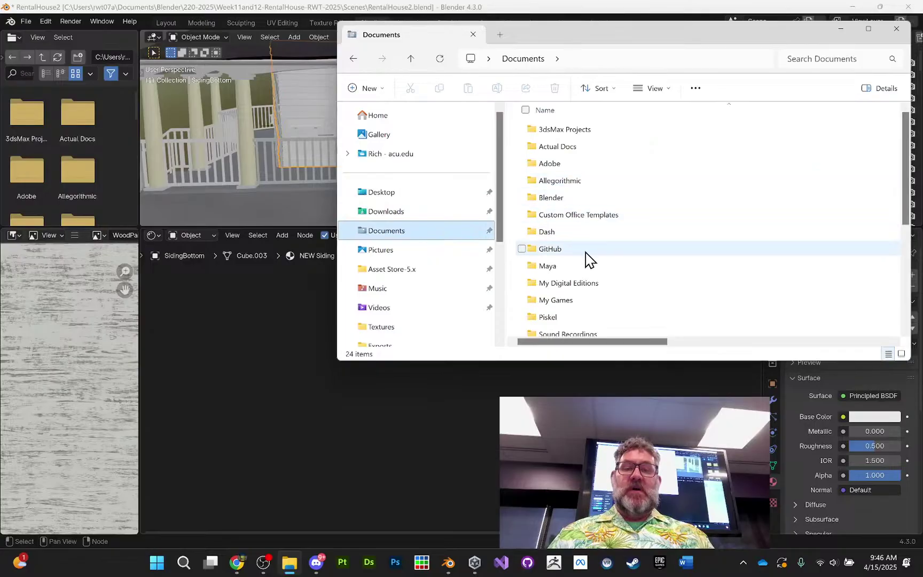
left_click(588, 200)
double_click(588, 200)
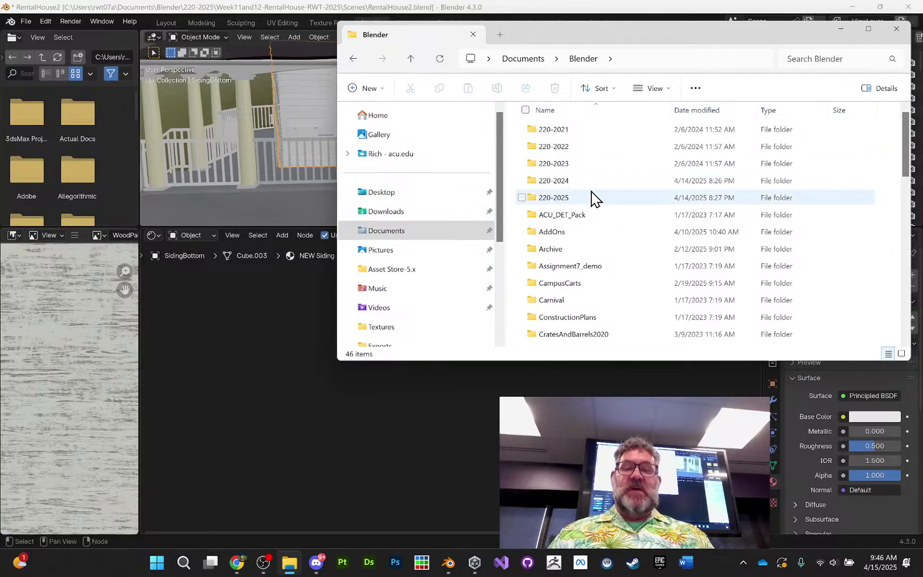
double_click(581, 200)
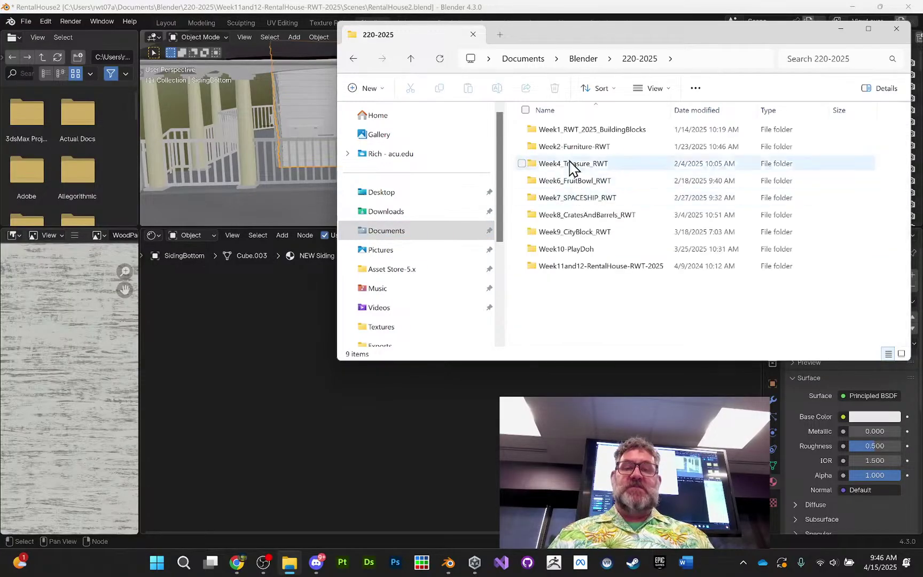
double_click(581, 269)
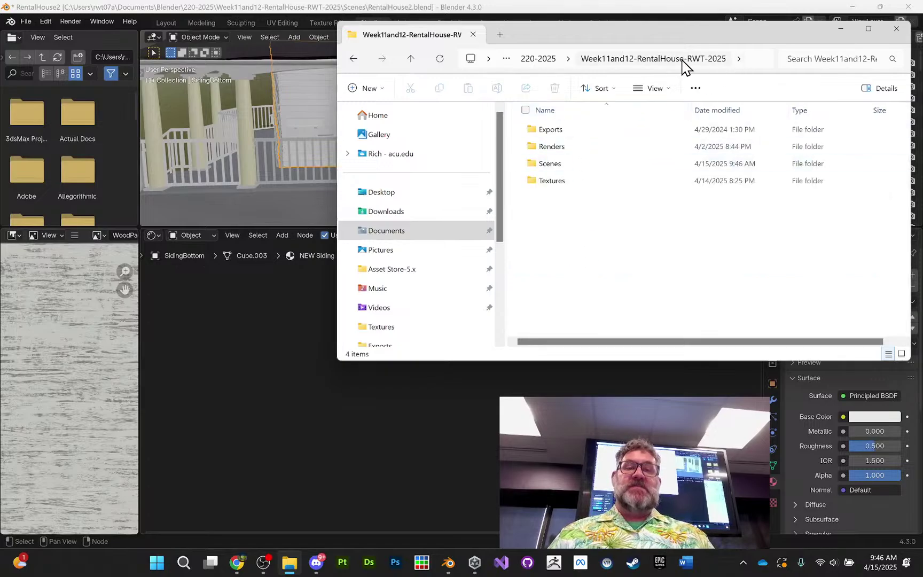
left_click(569, 188)
double_click(568, 184)
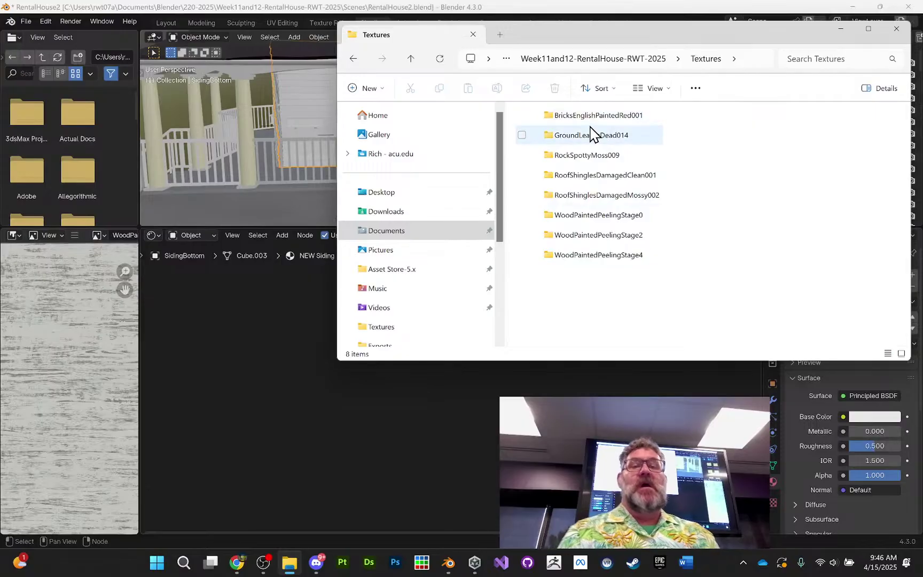
- Open the WoodPaintedPeelingStage0 folder, preview WoodPaintedPeelingStage0_Sphere.png up close, and close the preview and File Explorer
left_click(597, 218)
double_click(596, 218)
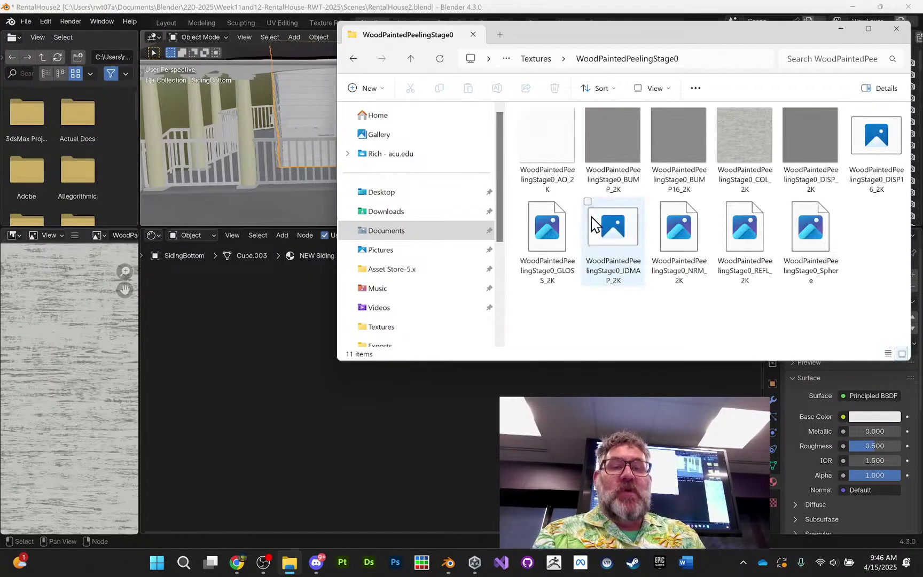
left_click_drag(663, 35, 564, 50)
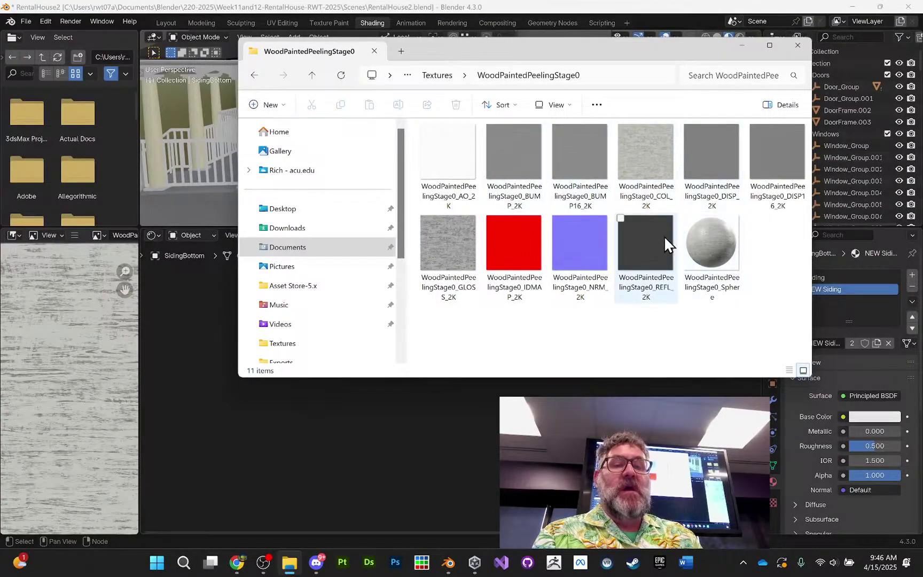
double_click(713, 235)
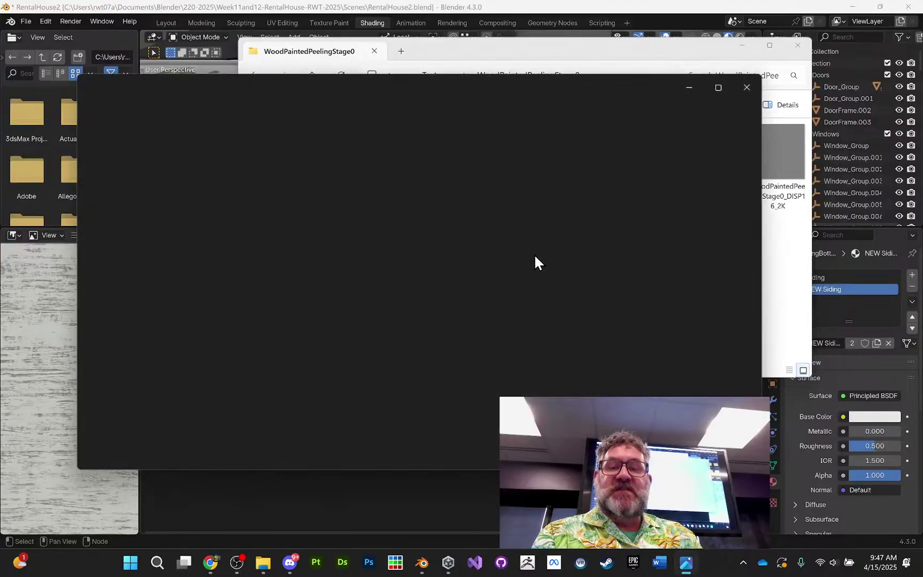
scroll(560, 229, "up", 2)
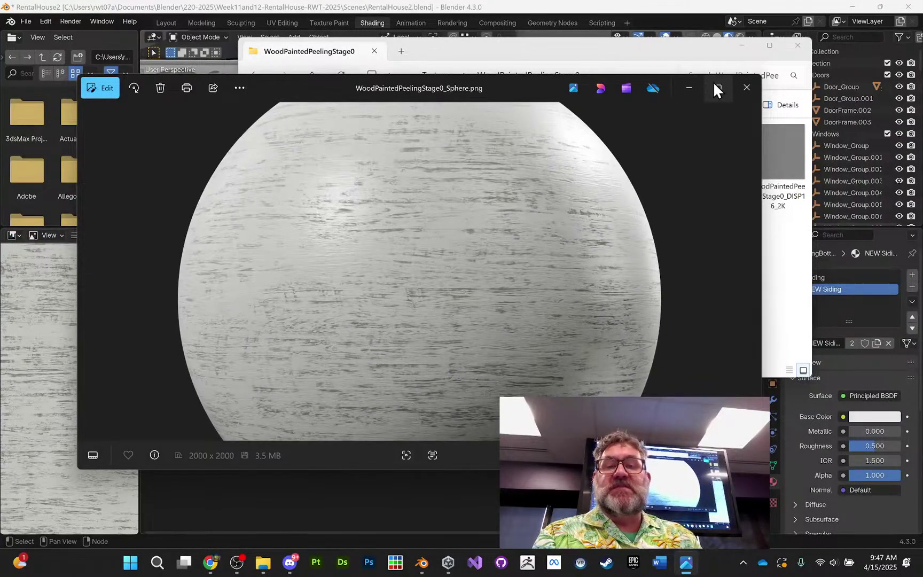
left_click(747, 88)
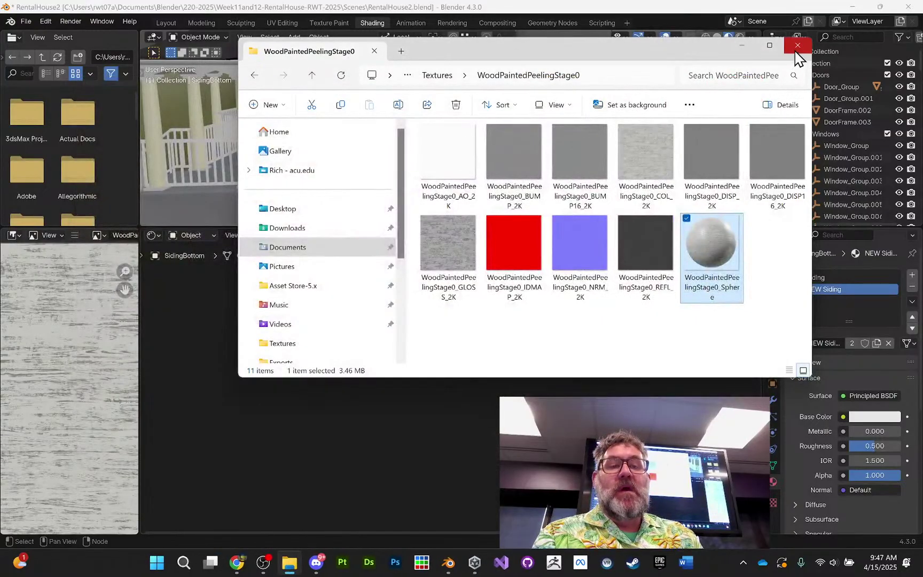
left_click(797, 46)
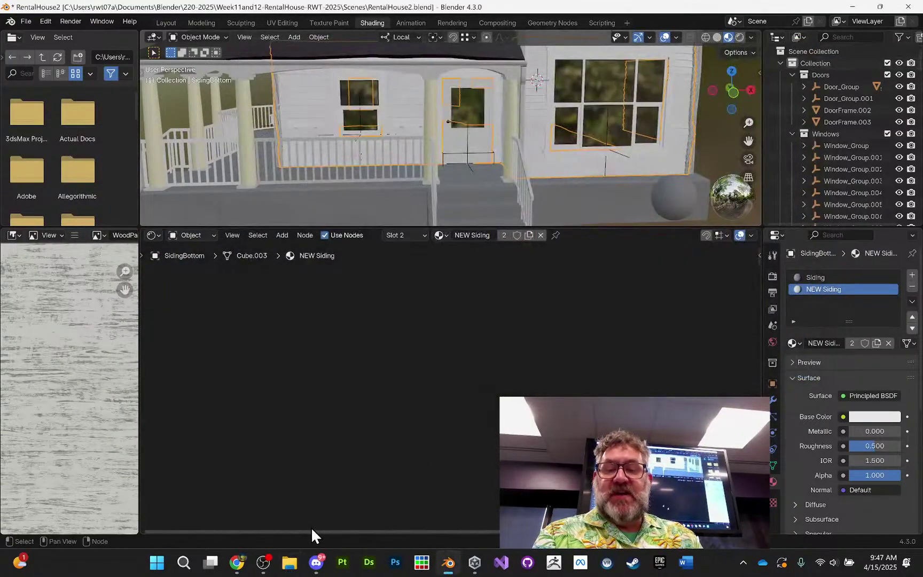
- Frame all nodes of the NEW Siding material so the Principled BSDF and Material Output can be worked on
middle_click_drag(475, 335, 450, 390)
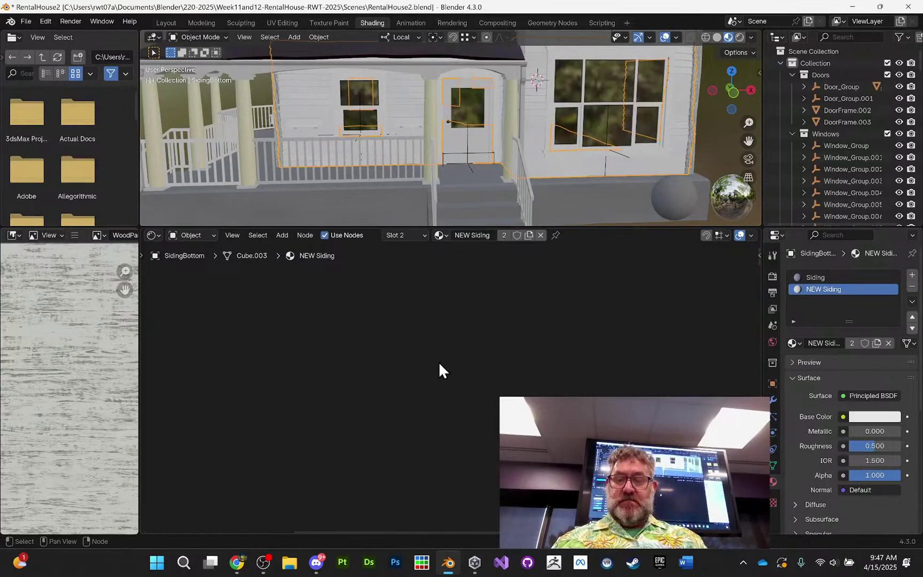
key("grave")
middle_click_drag(470, 358, 698, 324)
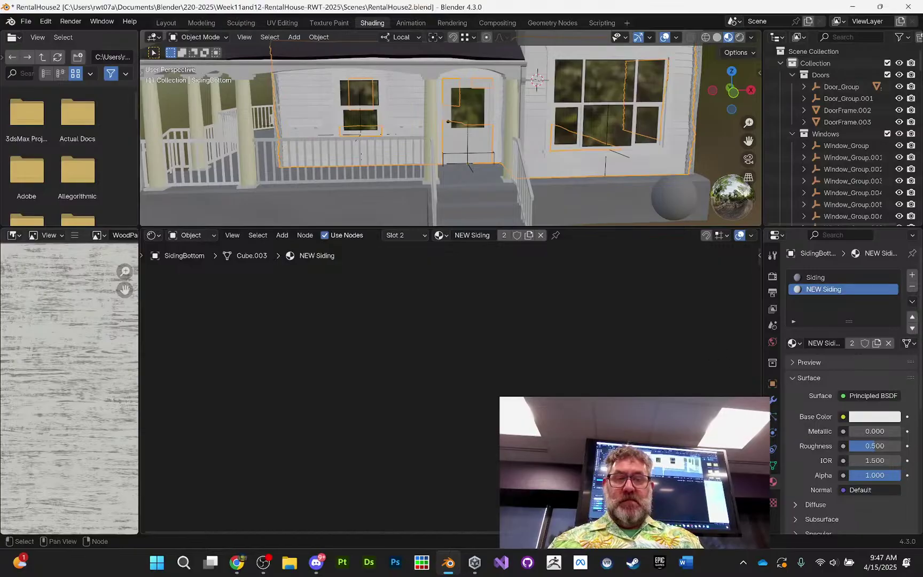
right_click(824, 290)
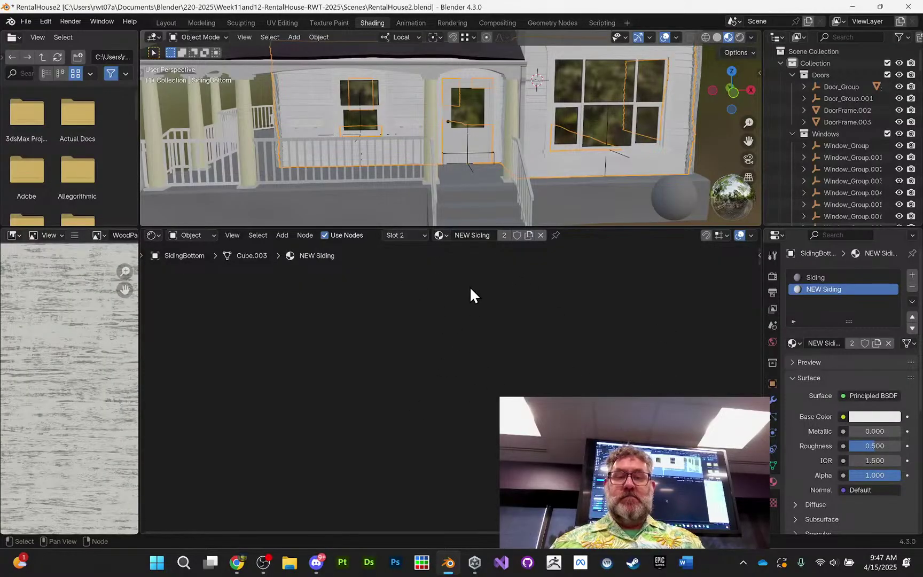
left_click(233, 236)
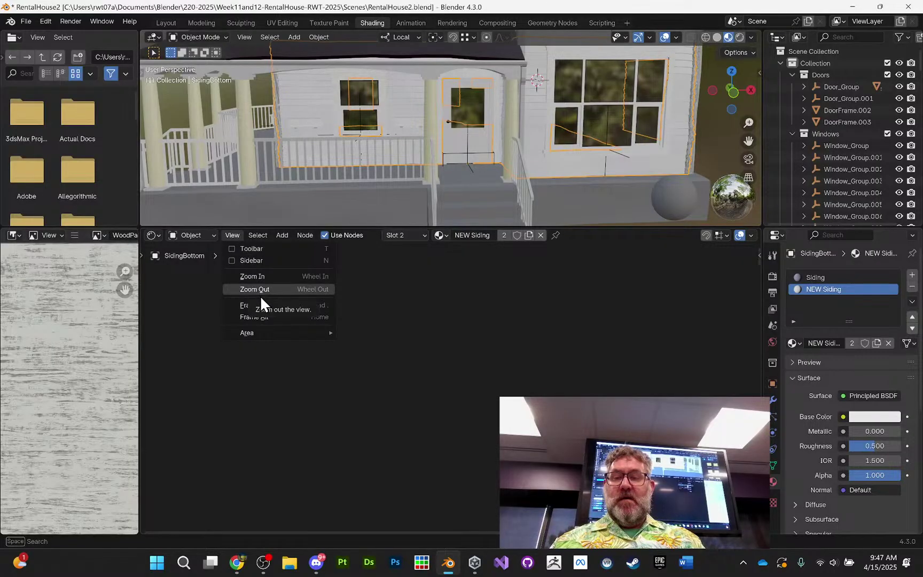
left_click(266, 316)
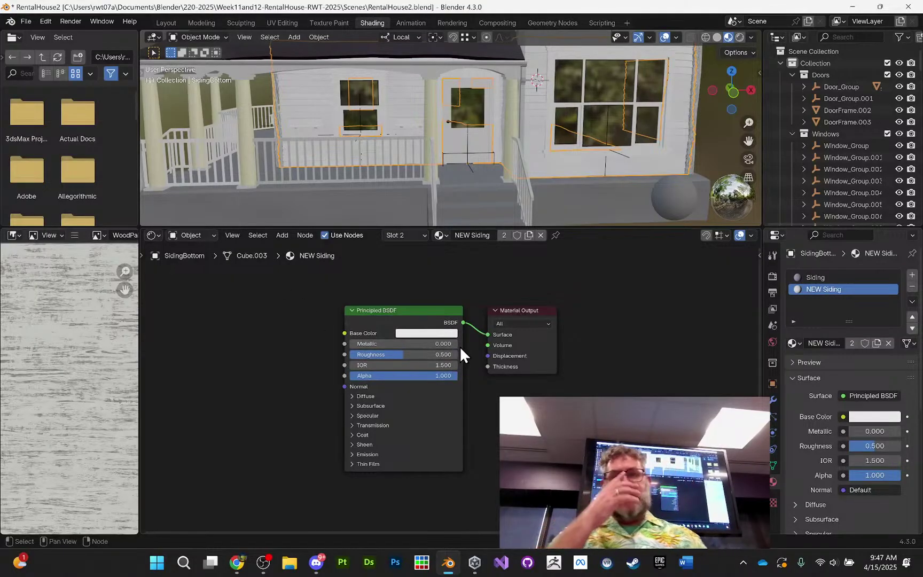
middle_click_drag(464, 347, 535, 358)
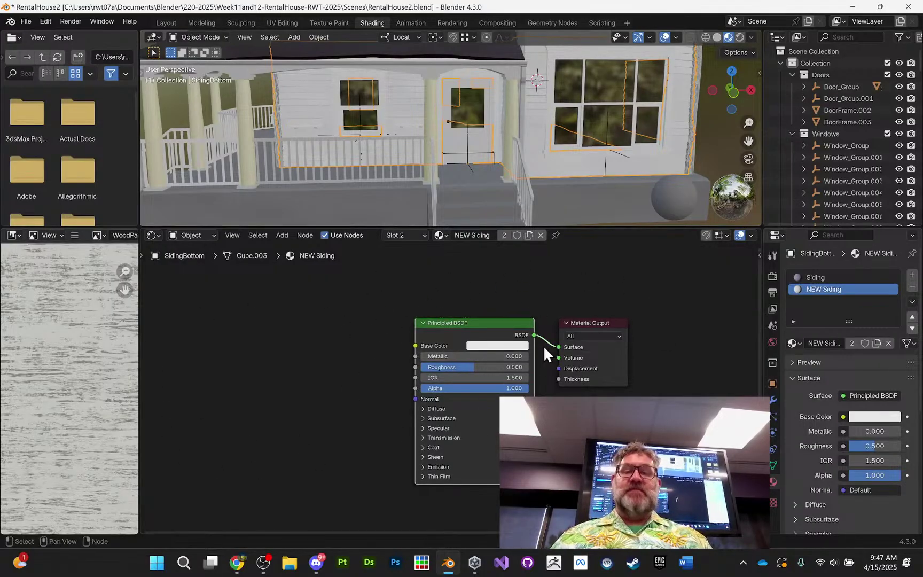
mouse_move(432, 361)
middle_mouse_down()
mouse_move(467, 381)
mouse_move(427, 360)
middle_mouse_up()
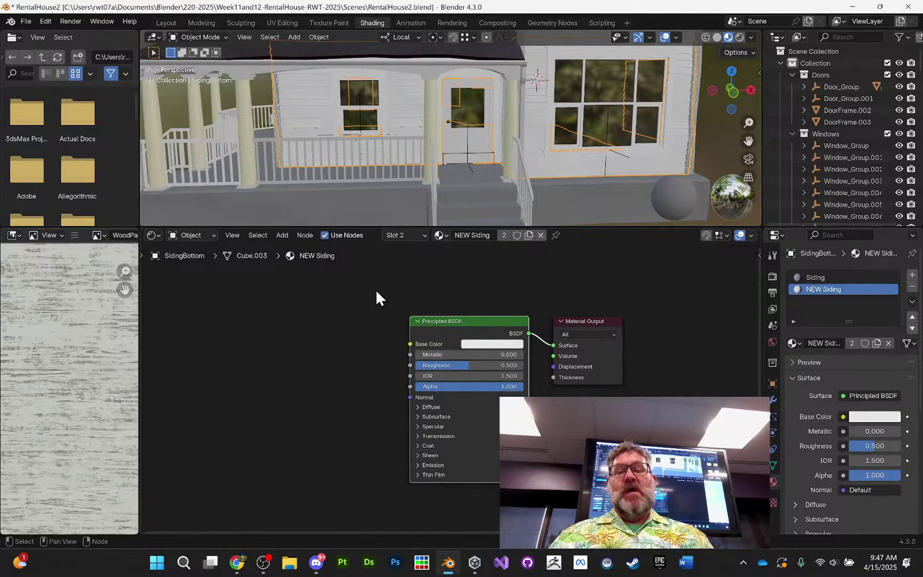
- Deselect everything in the 3D viewport and turn on the Screencast Keys display
left_click(236, 237)
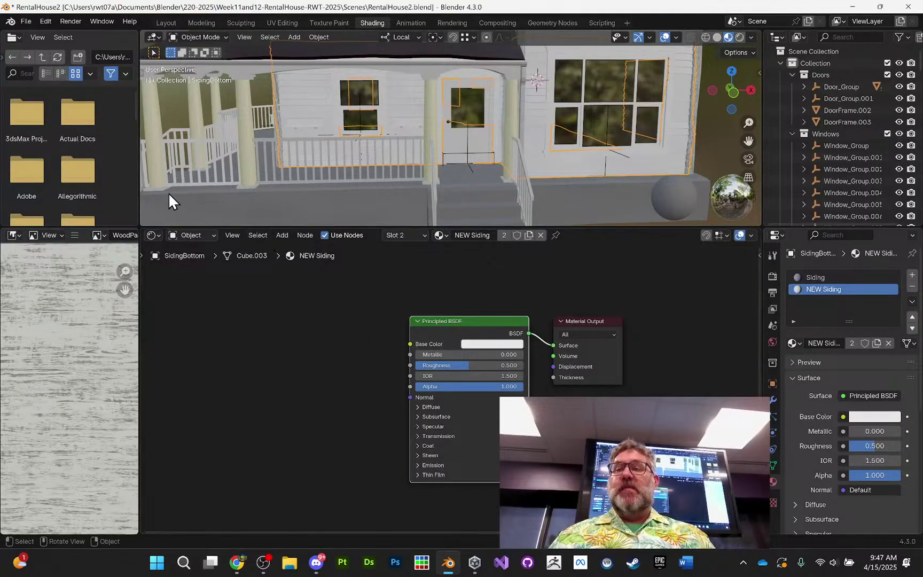
left_click(45, 22)
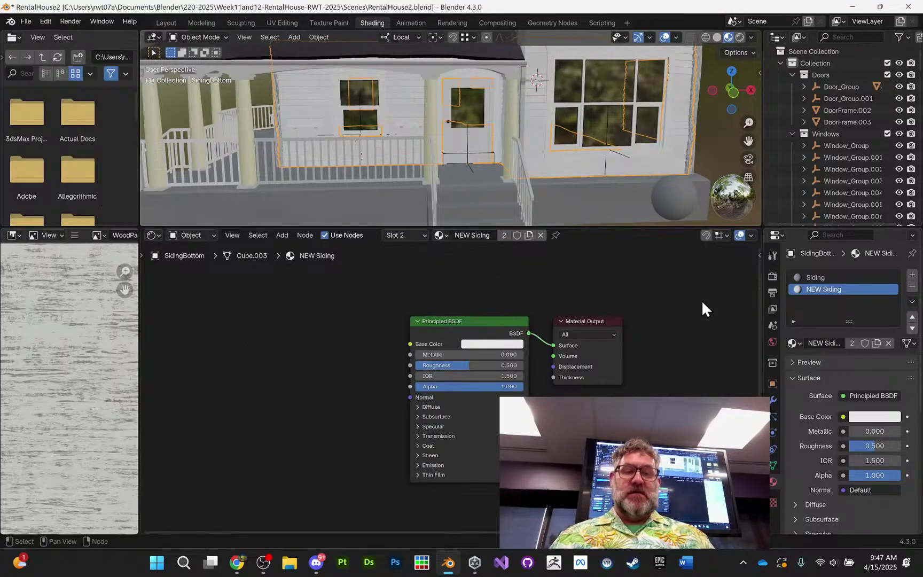
key("n")
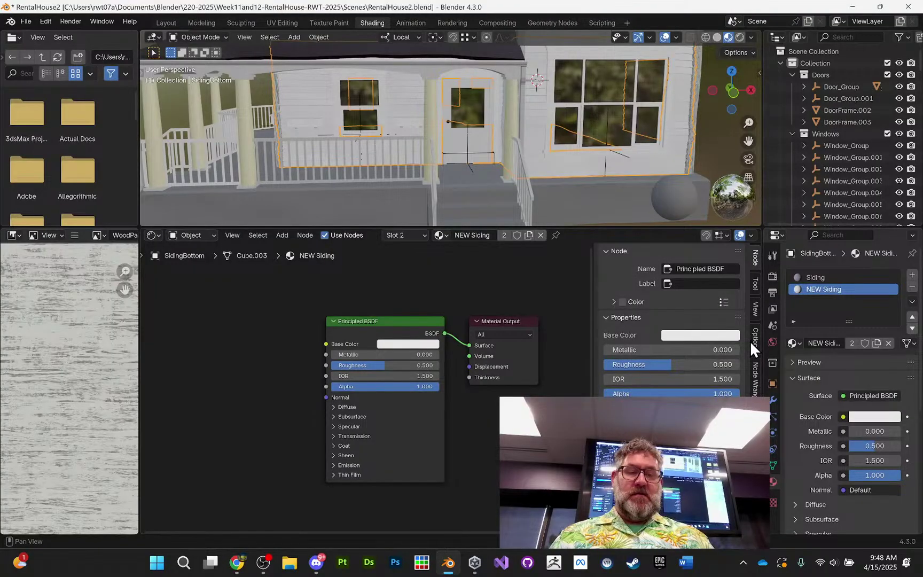
key("n")
key("alt+a")
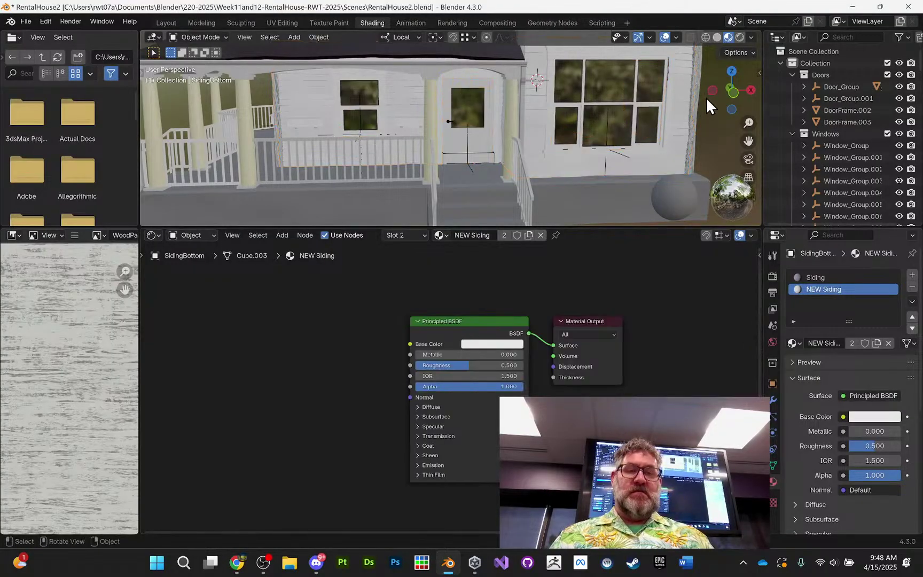
key("n")
left_click(756, 161)
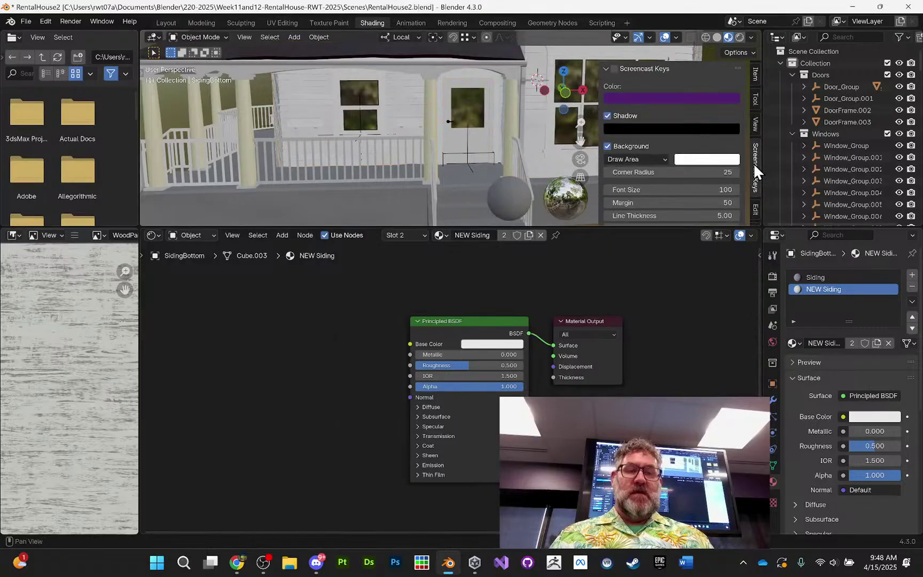
left_click(608, 70)
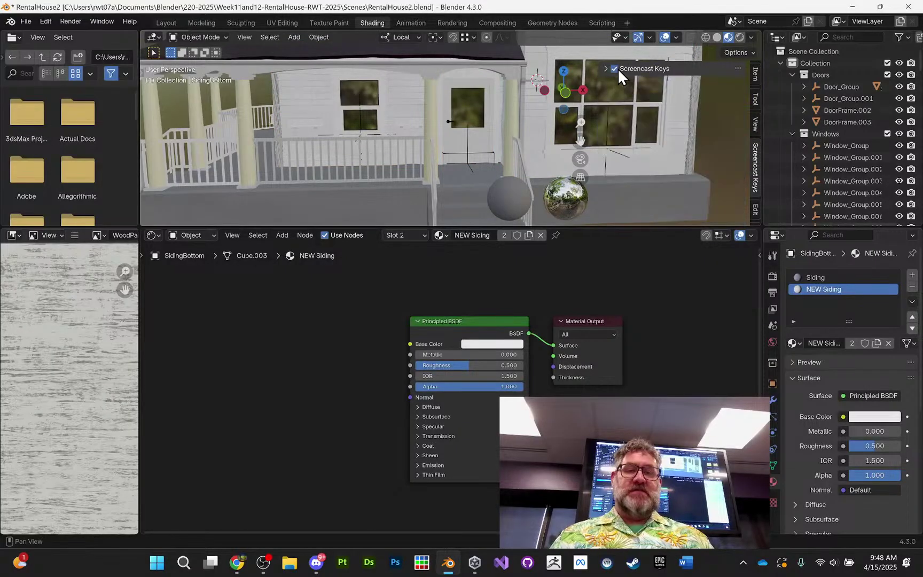
key("n")
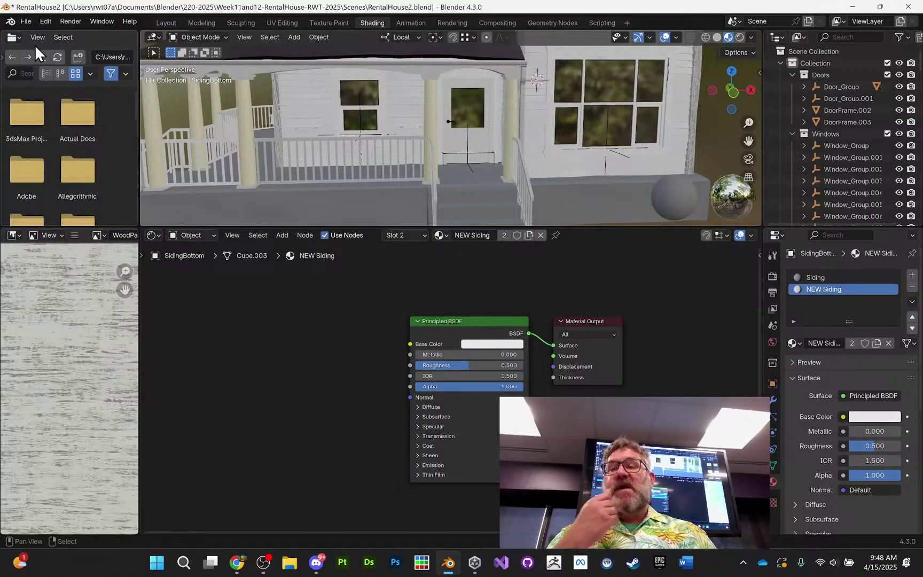
- Search the add-ons in the preferences for "node"
left_click(38, 23)
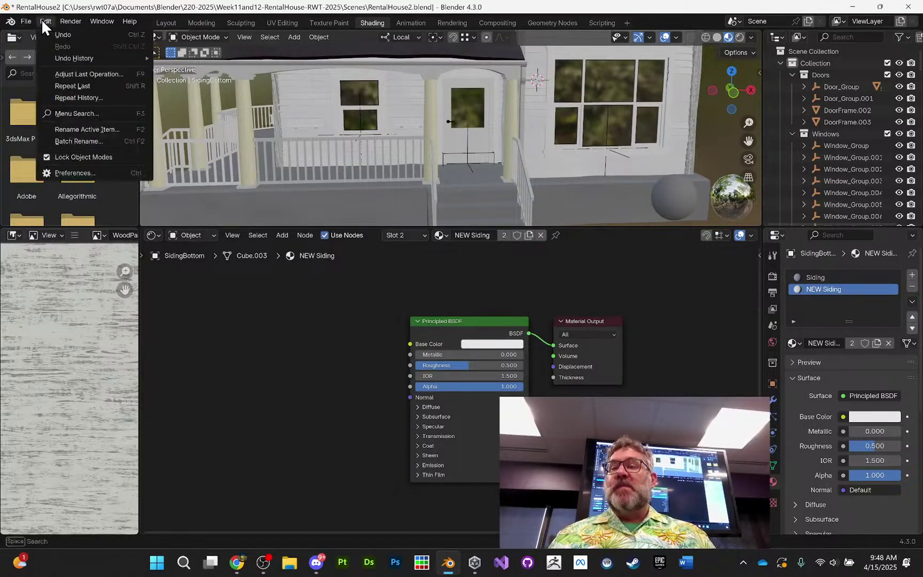
left_click(89, 173)
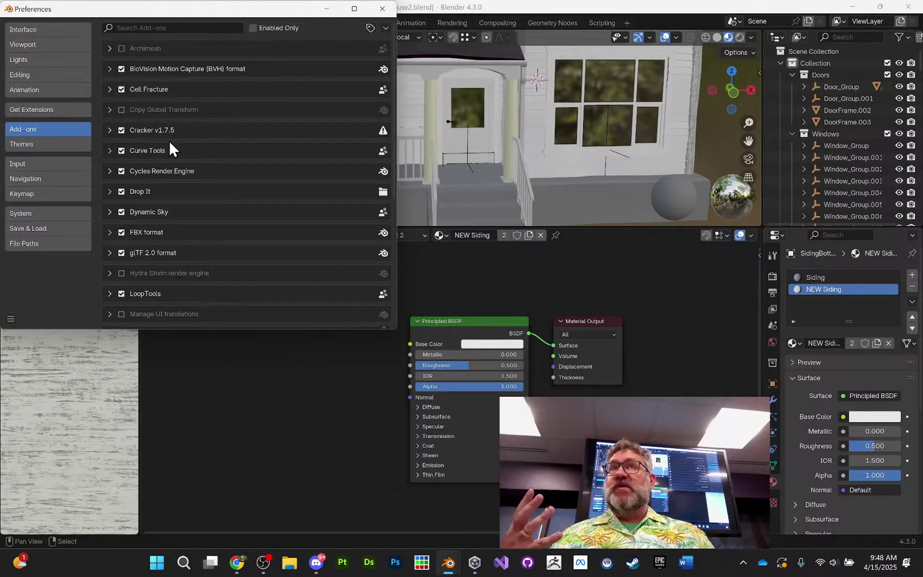
scroll(179, 160, "down", 2)
scroll(161, 158, "up", 2)
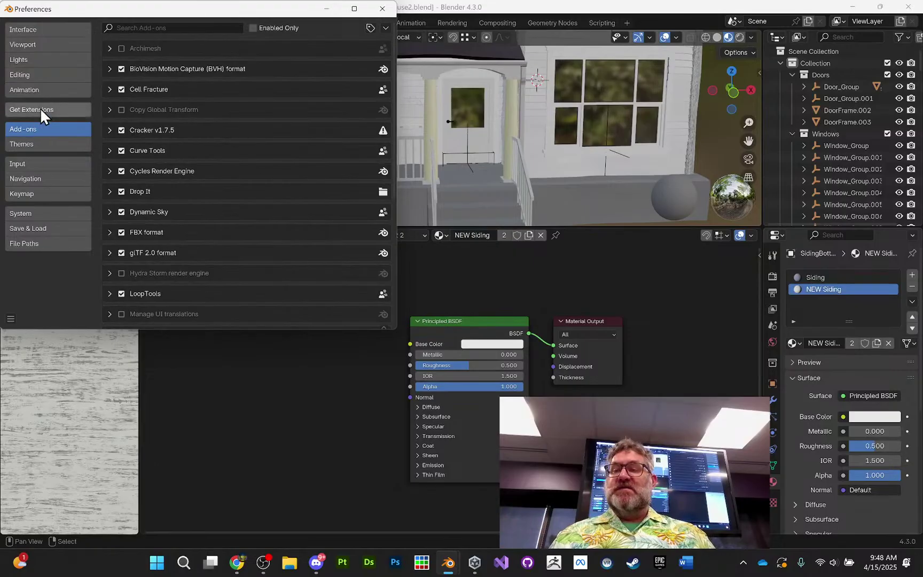
left_click(167, 29)
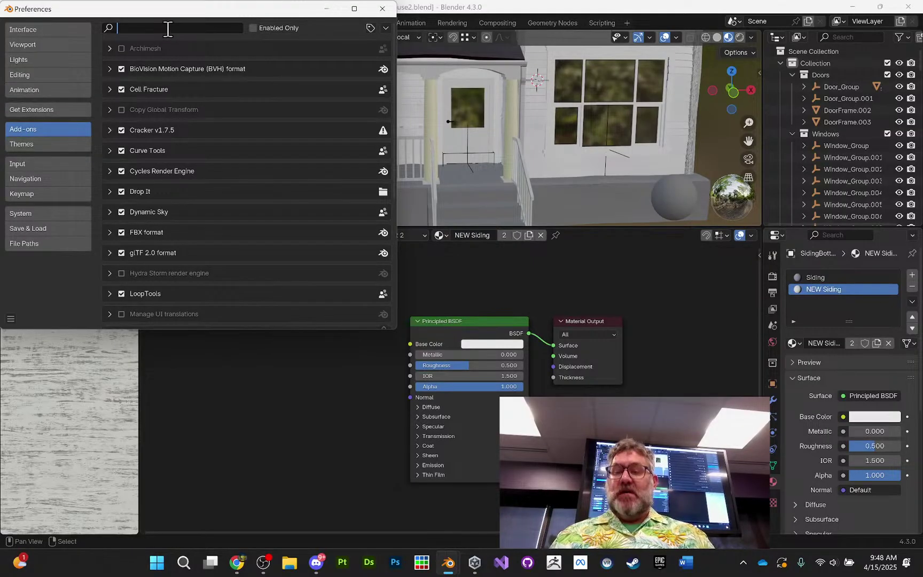
type("node")
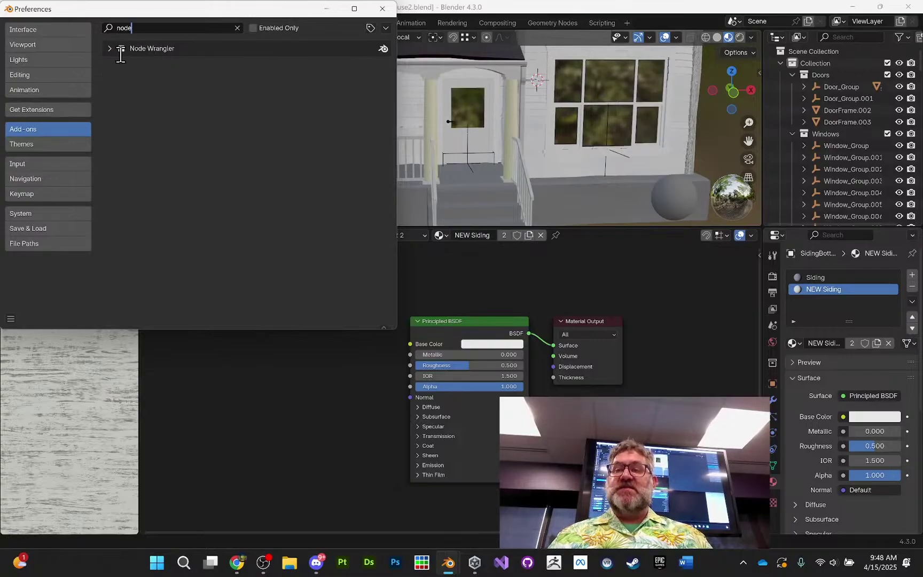
key("Return")
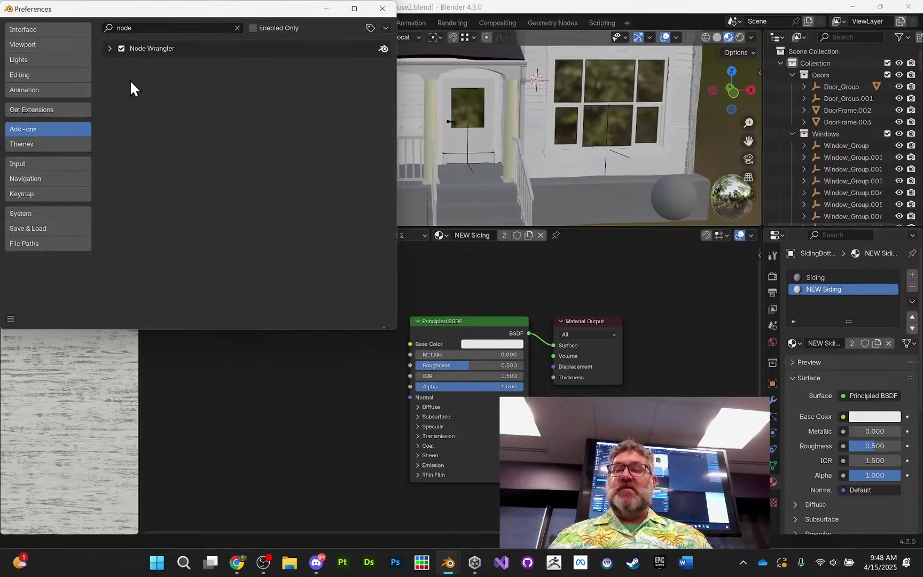
- Make sure the Node Wrangler add-on is enabled, look over its details and close the preferences
left_click(121, 49)
left_click(120, 48)
left_click(110, 49)
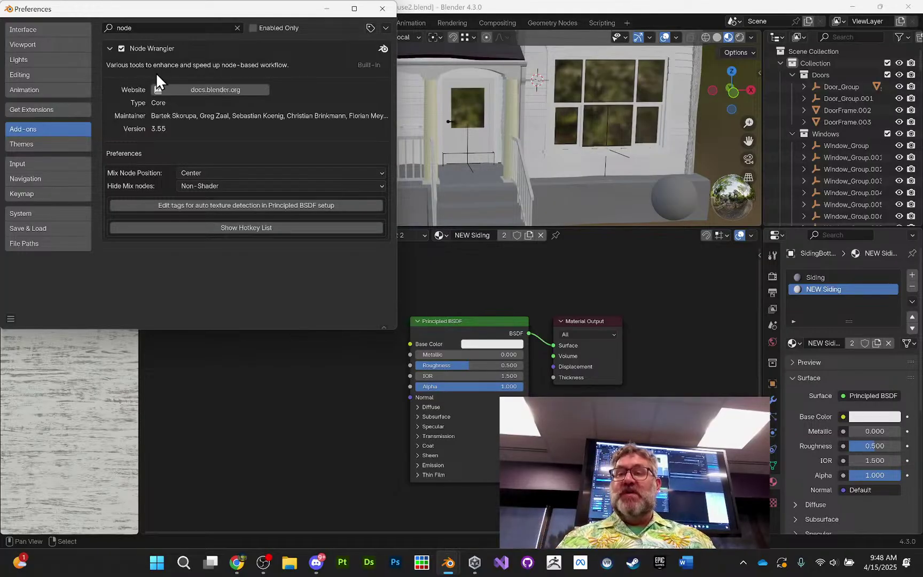
left_click(110, 48)
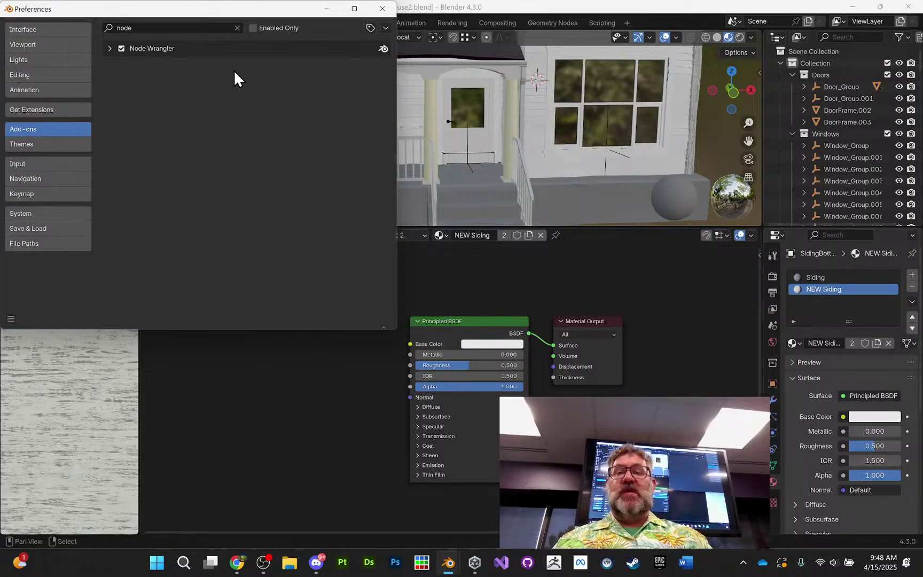
left_click_drag(231, 8, 284, 61)
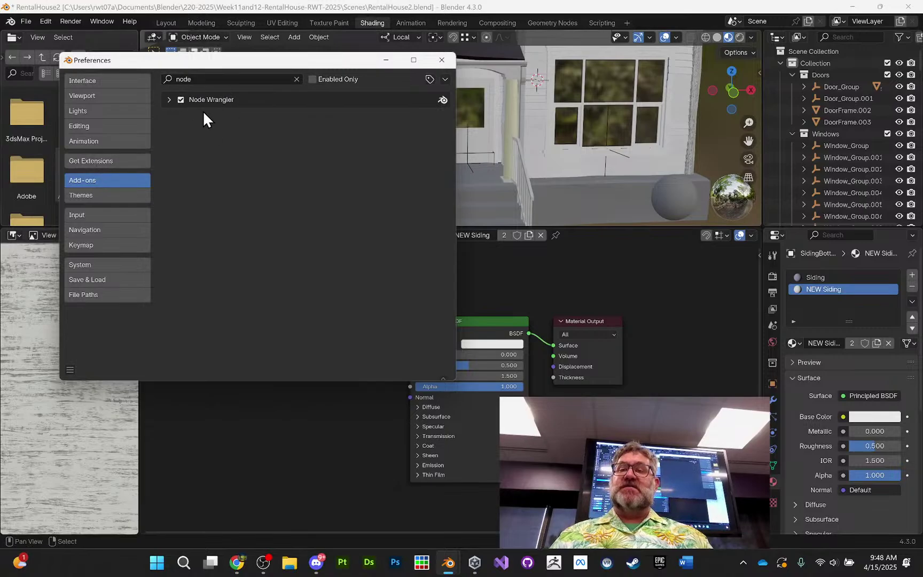
left_click(437, 59)
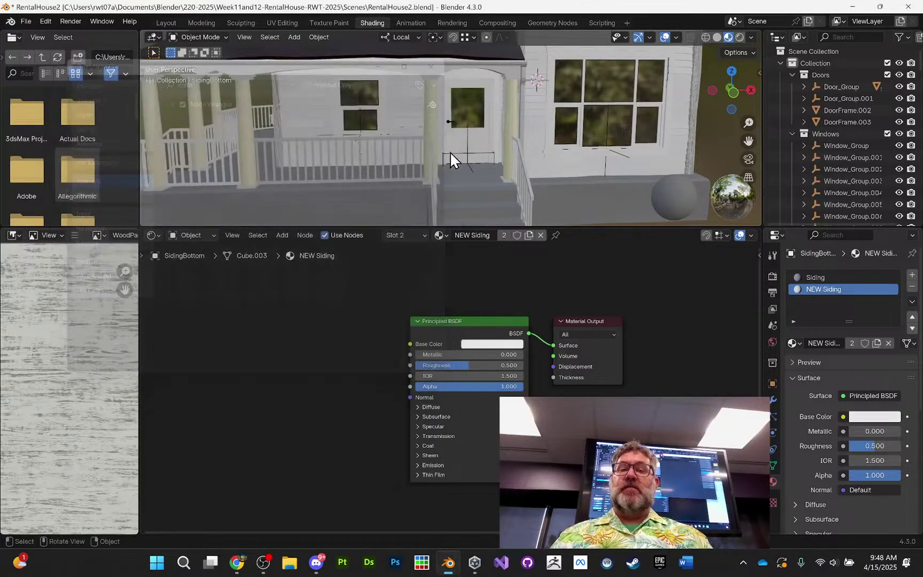
- Start Node Wrangler's Principled Texture Setup on the Principled BSDF and browse to the project's Textures folder
middle_click_drag(405, 271, 379, 282)
middle_click_drag(496, 286, 539, 288)
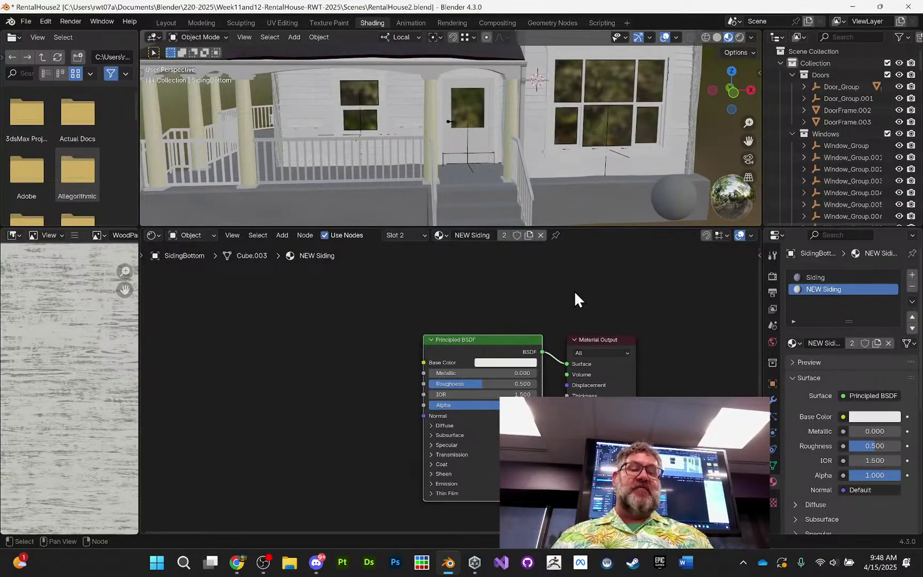
mouse_move(467, 295)
middle_mouse_down()
mouse_move(465, 283)
mouse_move(458, 289)
middle_mouse_up()
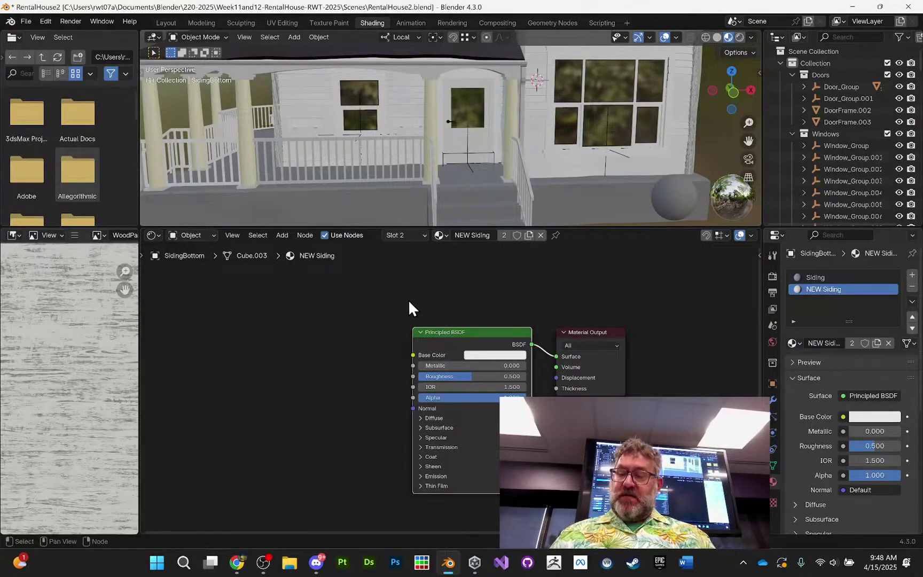
key("ctrl+shift+t")
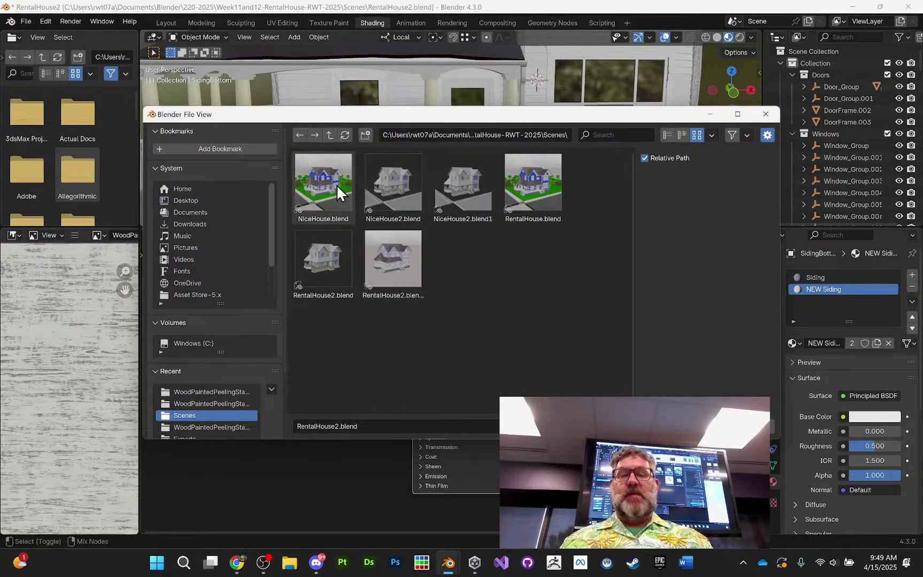
left_click(330, 134)
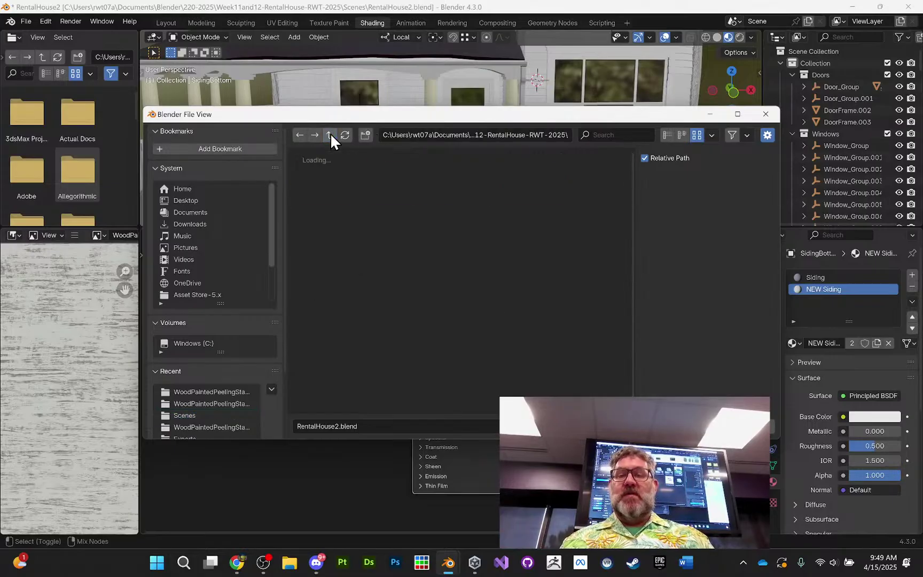
double_click(519, 201)
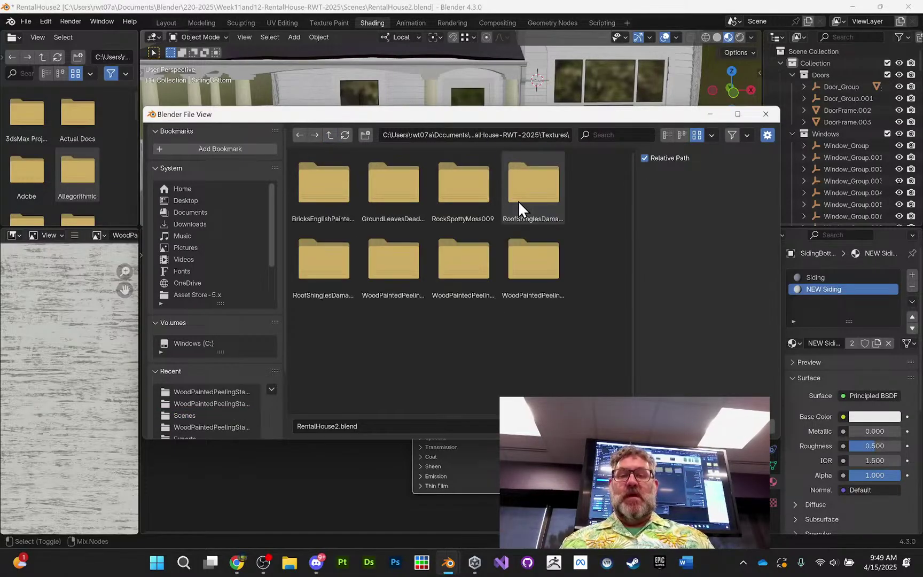
- Build the texture setup from all maps in the WoodPaintedPeelingStage0 folder, leaving out the preview sphere image
left_click(390, 268)
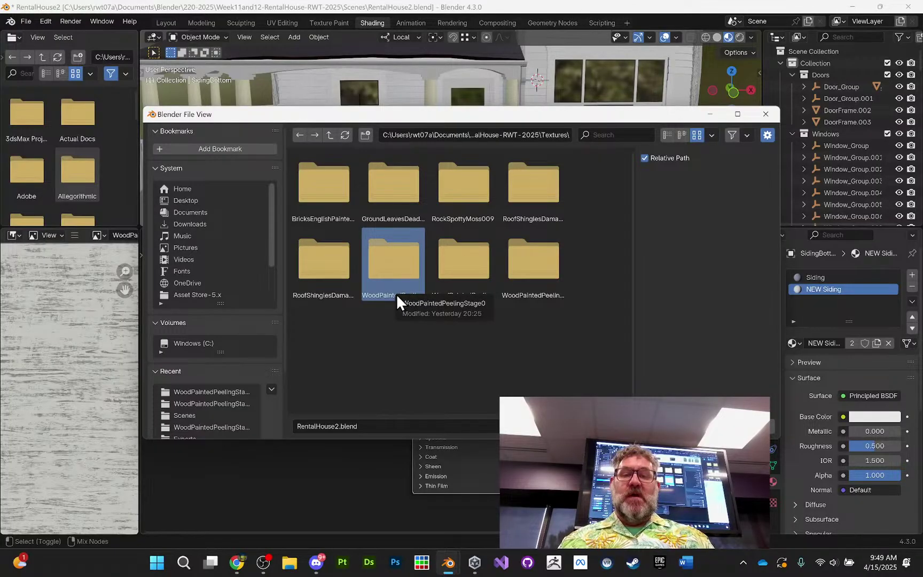
double_click(385, 267)
left_click(325, 193)
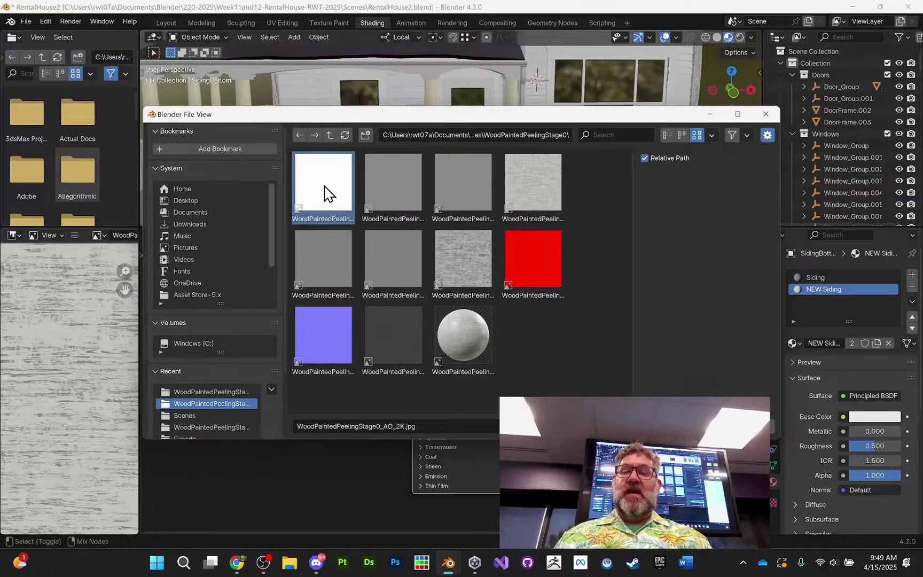
left_click(392, 336, "shift")
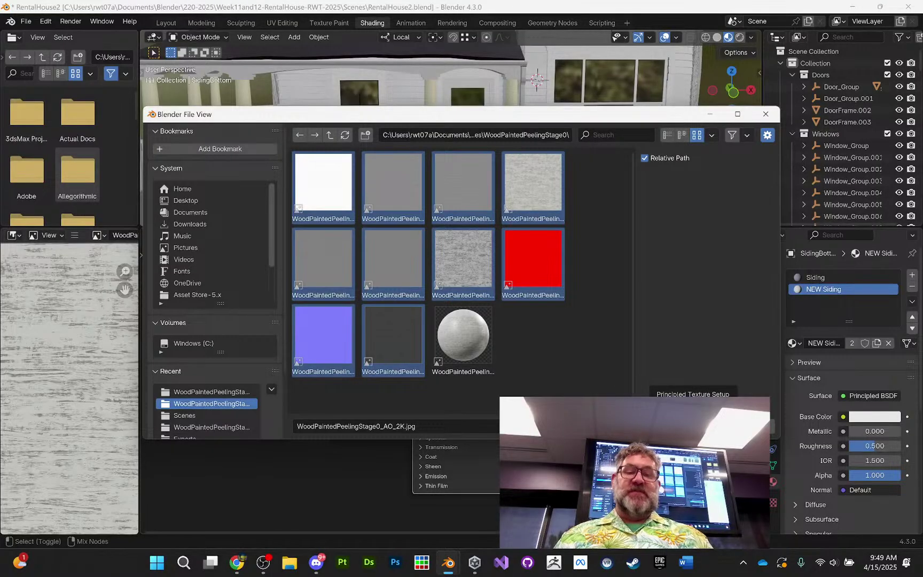
left_click(693, 426)
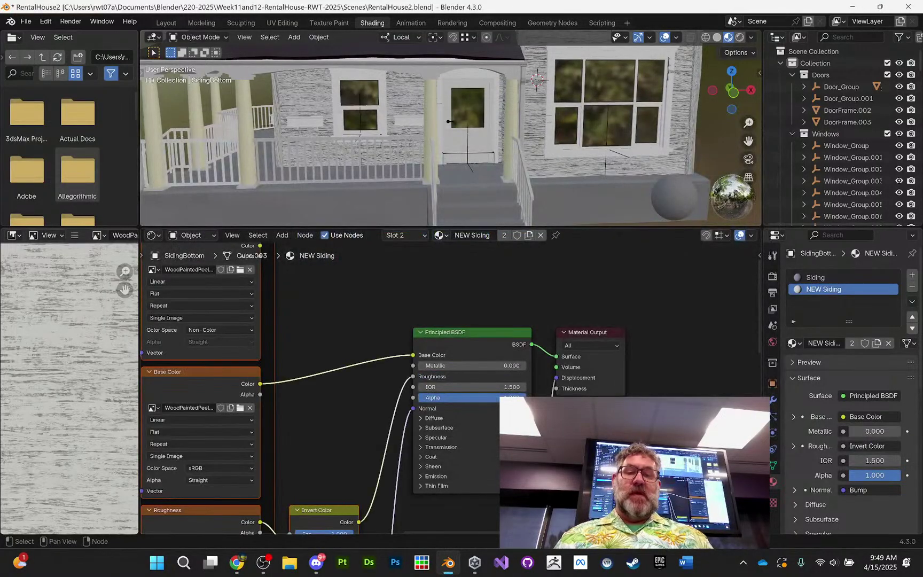
- Examine the generated Mapping and Textures node frames and their links to the Principled BSDF
scroll(643, 356, "down", 5)
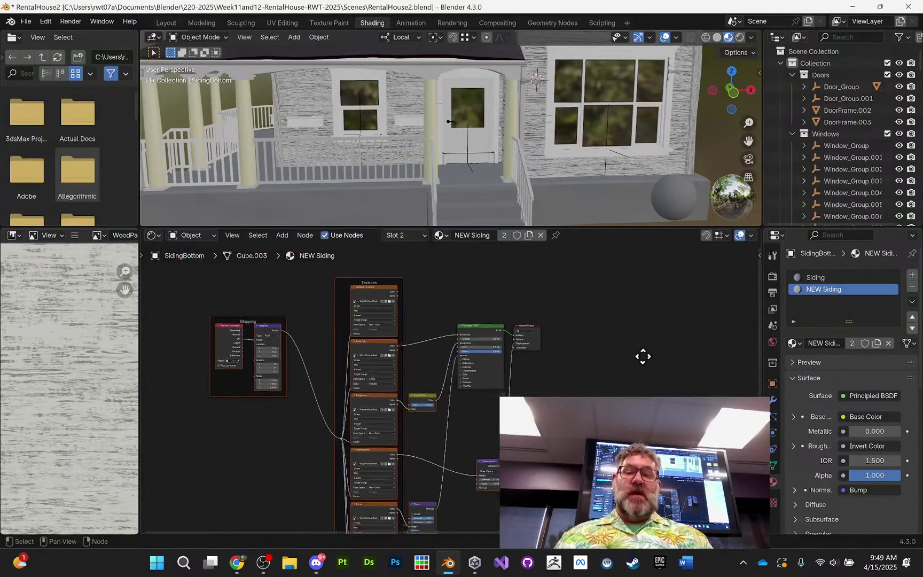
scroll(629, 366, "down", 3)
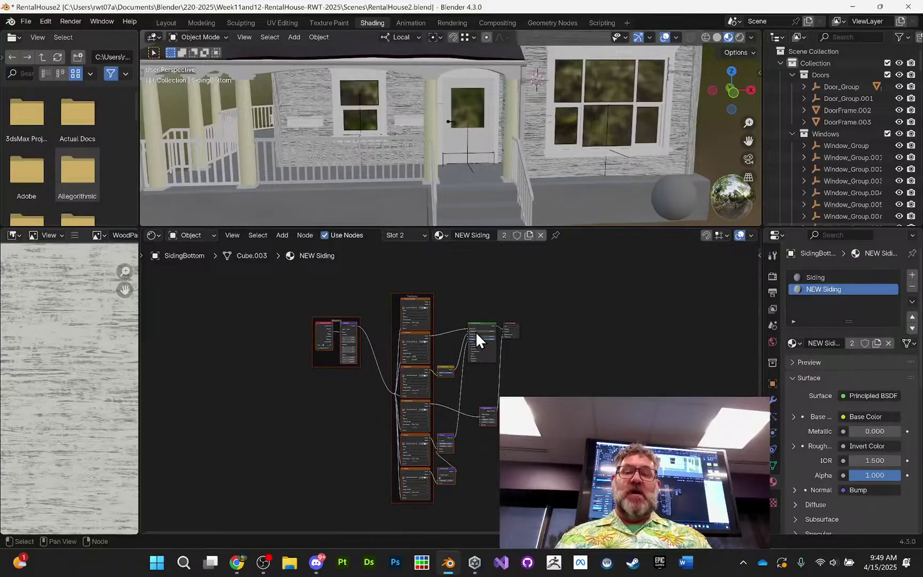
scroll(423, 350, "up", 6)
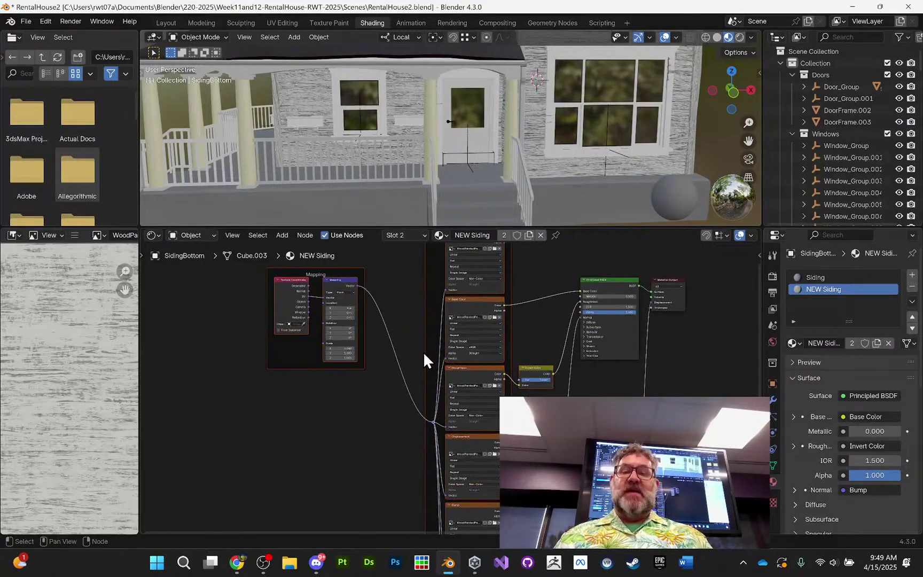
scroll(440, 379, "up", 5)
middle_click_drag(440, 372, 474, 399)
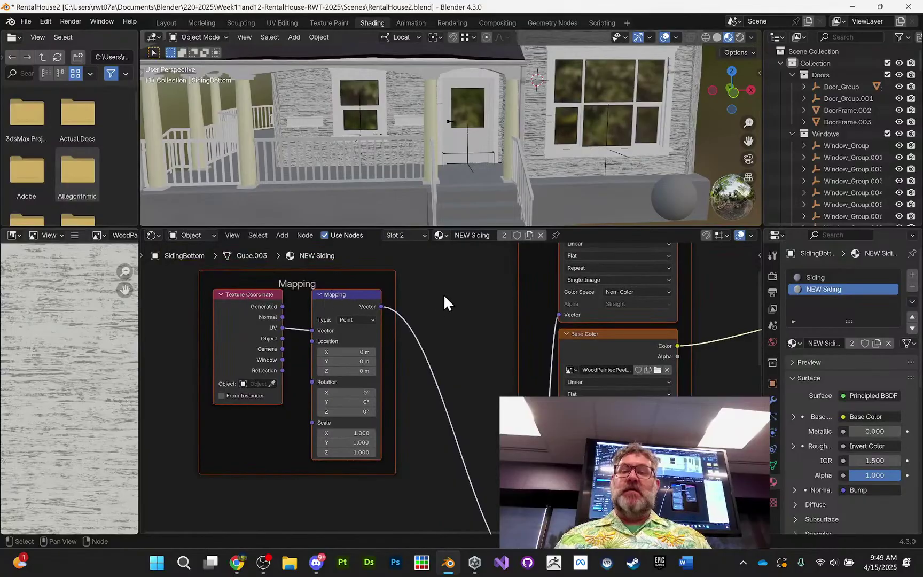
middle_click_drag(442, 293, 353, 299)
scroll(408, 312, "down", 4)
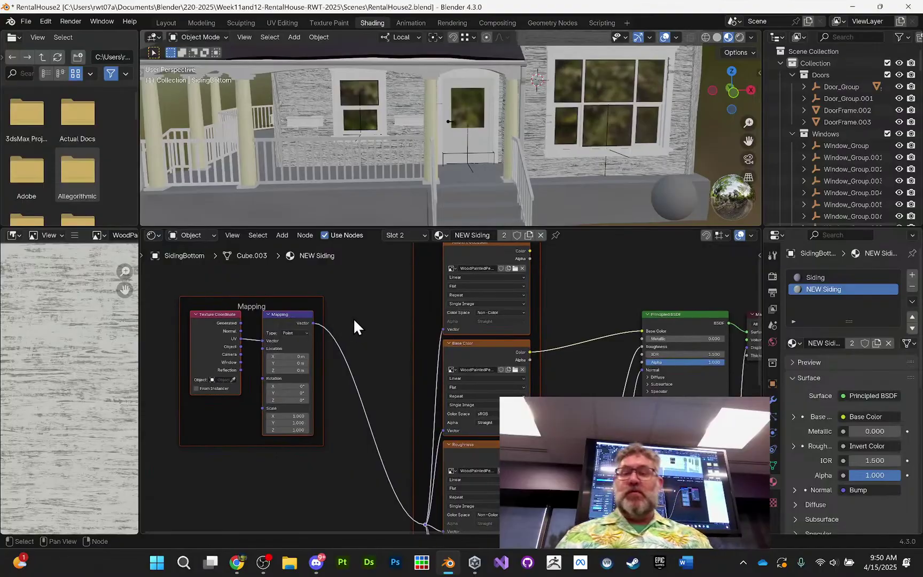
scroll(358, 323, "down", 2)
scroll(539, 113, "down", 5)
scroll(541, 101, "up", 3)
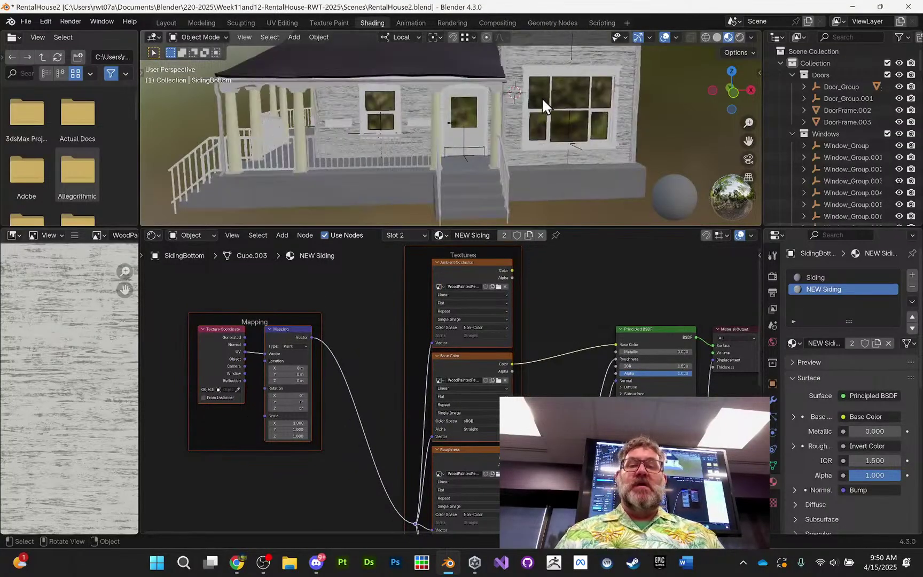
- Set the Mapping node's scale to 7 on X, Y and Z, with the house's side wall in view
middle_click_drag(541, 97, 488, 132)
scroll(538, 103, "up", 5)
scroll(580, 121, "down", 5)
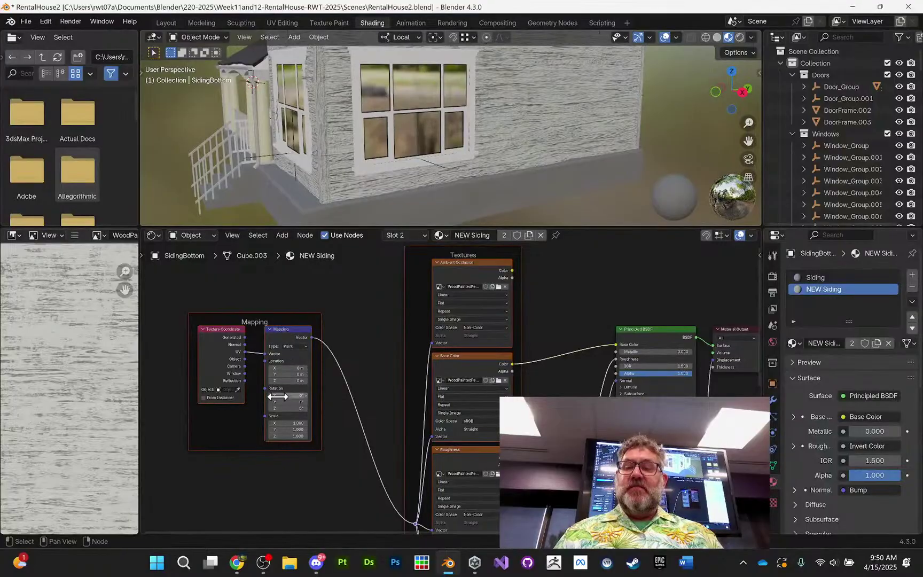
left_click(285, 423)
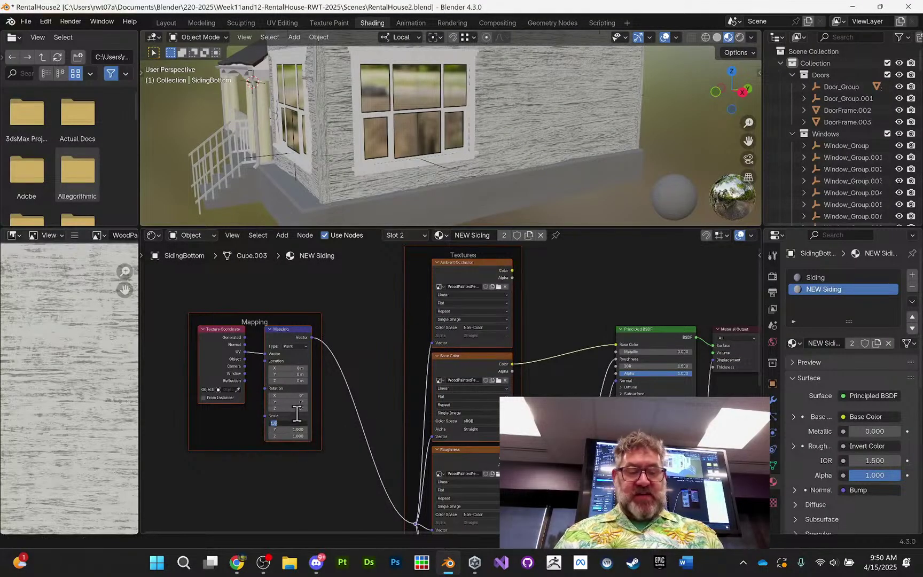
type("7")
key("Tab")
type("7")
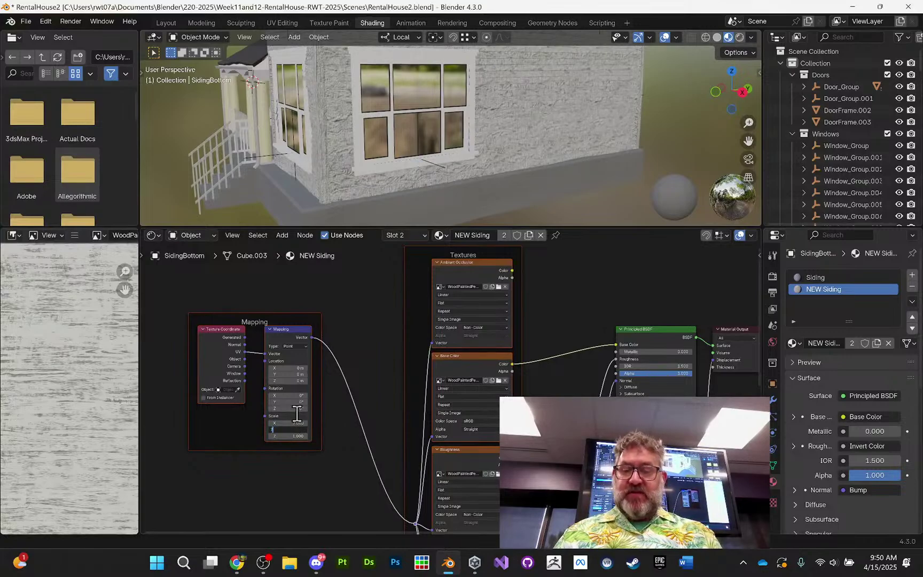
key("Tab")
type("7")
key("Tab")
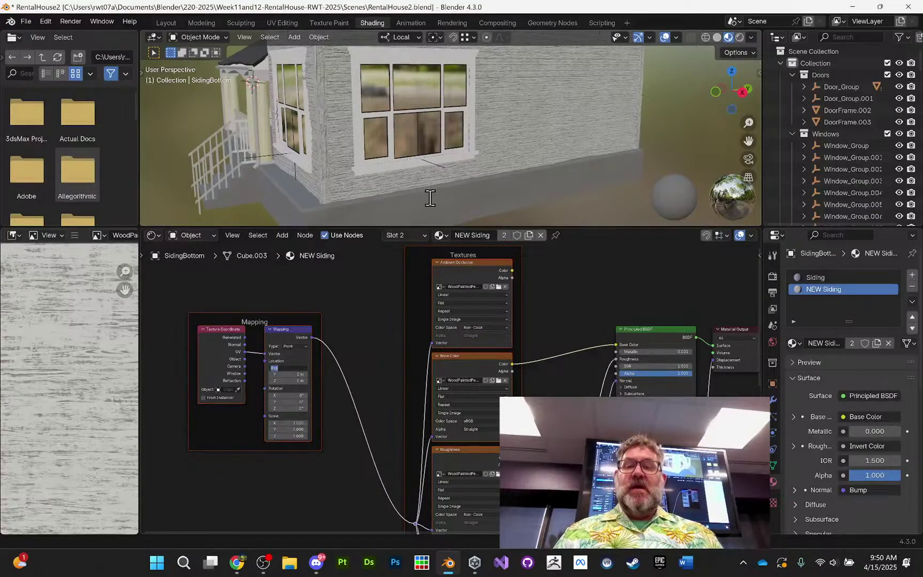
key("Return")
- Inspect the size of the siding texture on the walls around the windows and the house corner
middle_click_drag(507, 163, 496, 140)
scroll(530, 140, "down", 5)
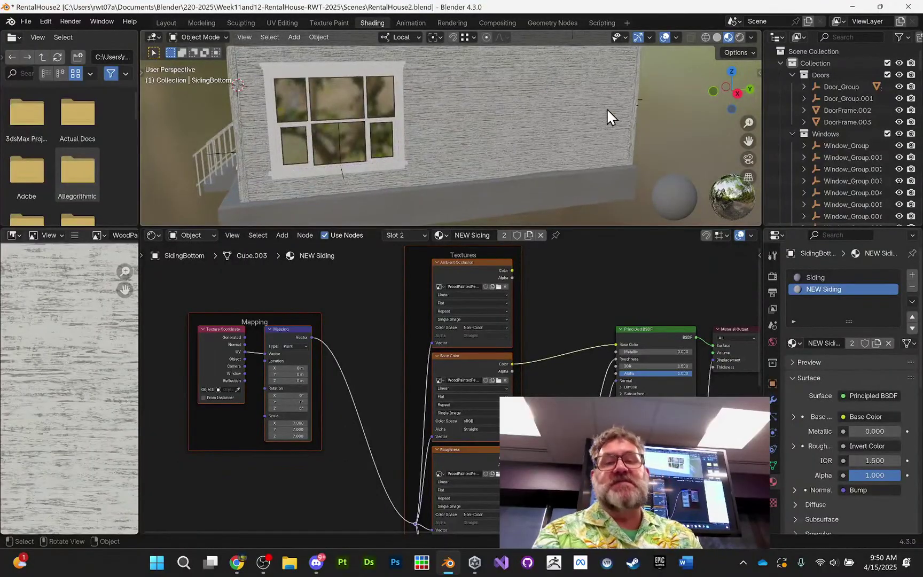
scroll(566, 128, "up", 8)
middle_click_drag(541, 140, 544, 135)
scroll(222, 145, "down", 3)
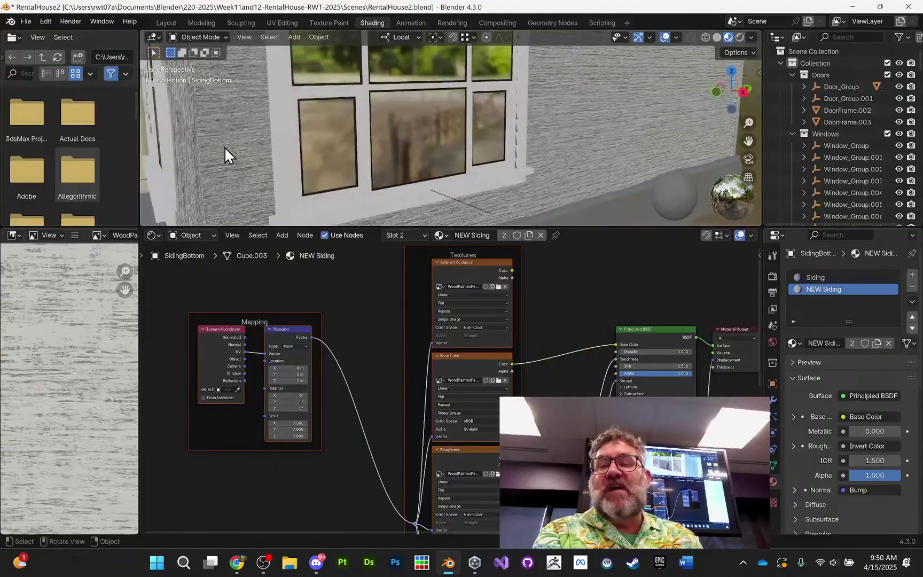
middle_click_drag(227, 155, 228, 151)
scroll(228, 152, "up", 3)
scroll(229, 145, "down", 3)
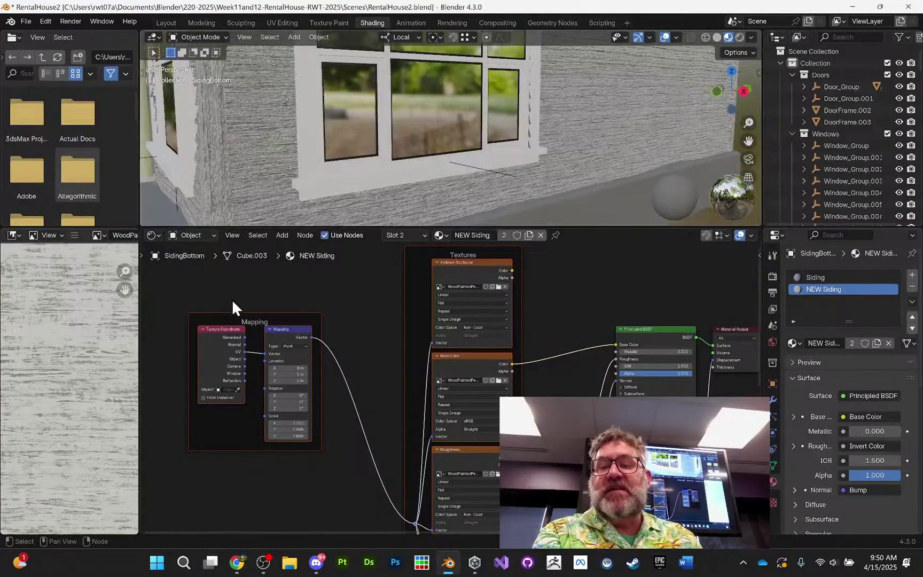
- Set the Mapping node's scale to 6 on X, Y and Z
left_click(289, 424)
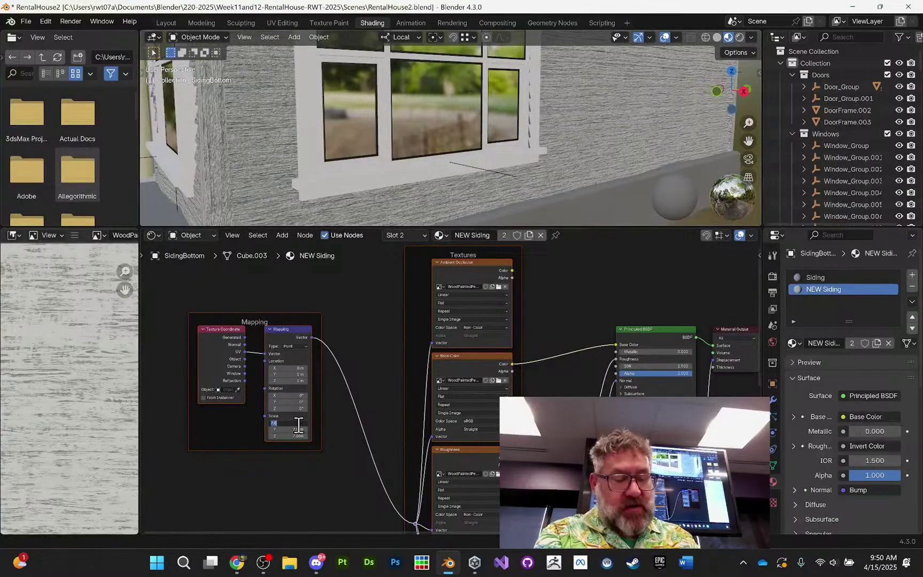
type("6")
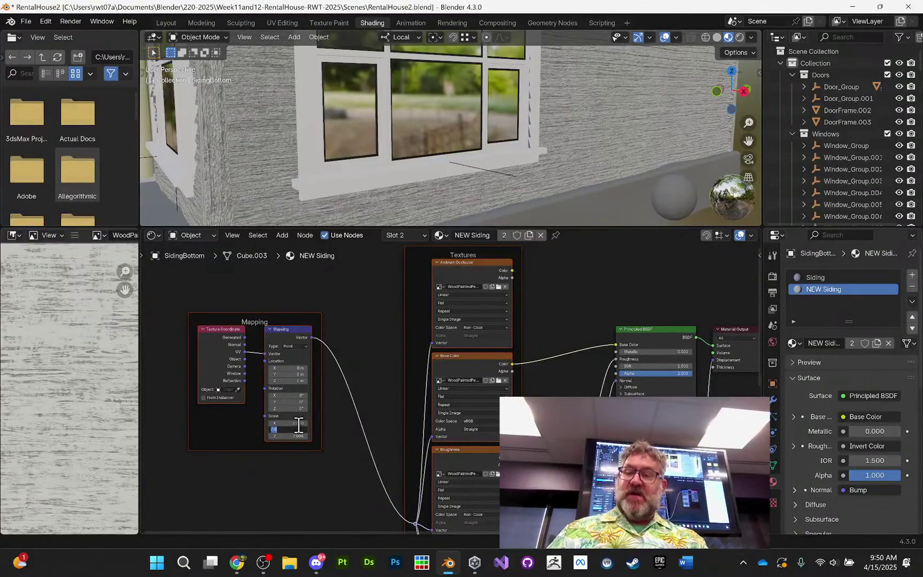
key("Tab")
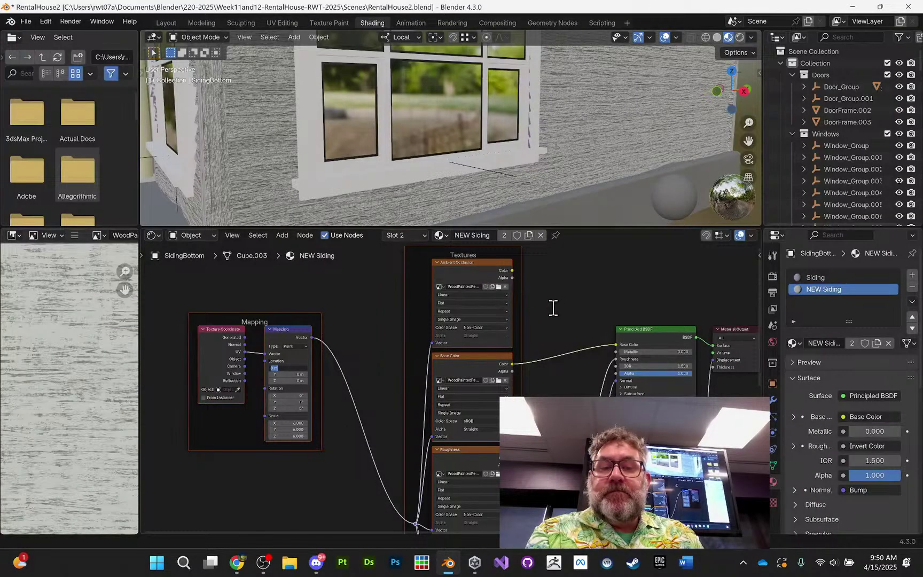
key("Return")
- Disconnect the Base Color, Roughness and Normal inputs of the Principled BSDF from their texture nodes
left_click(649, 329)
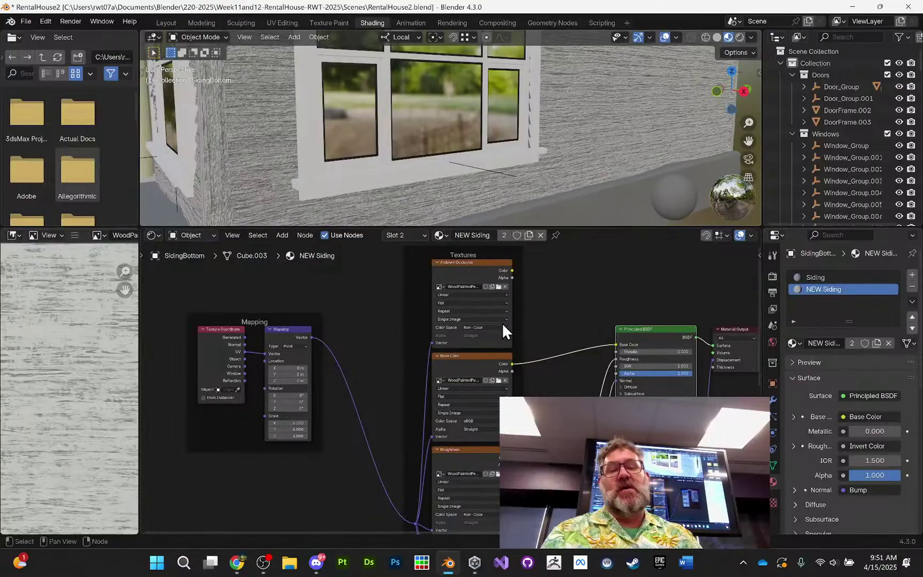
middle_click_drag(539, 298, 432, 314)
scroll(462, 318, "down", 5)
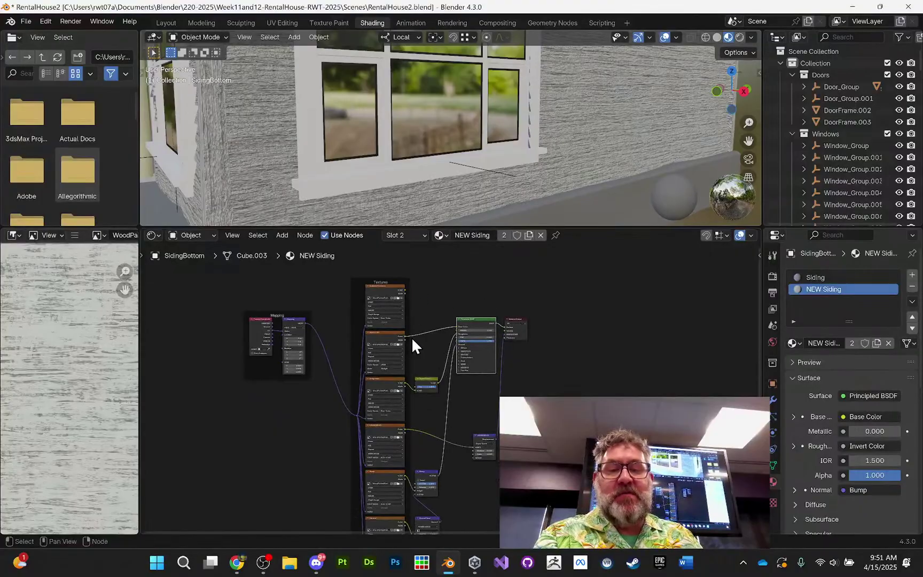
scroll(424, 335, "up", 5)
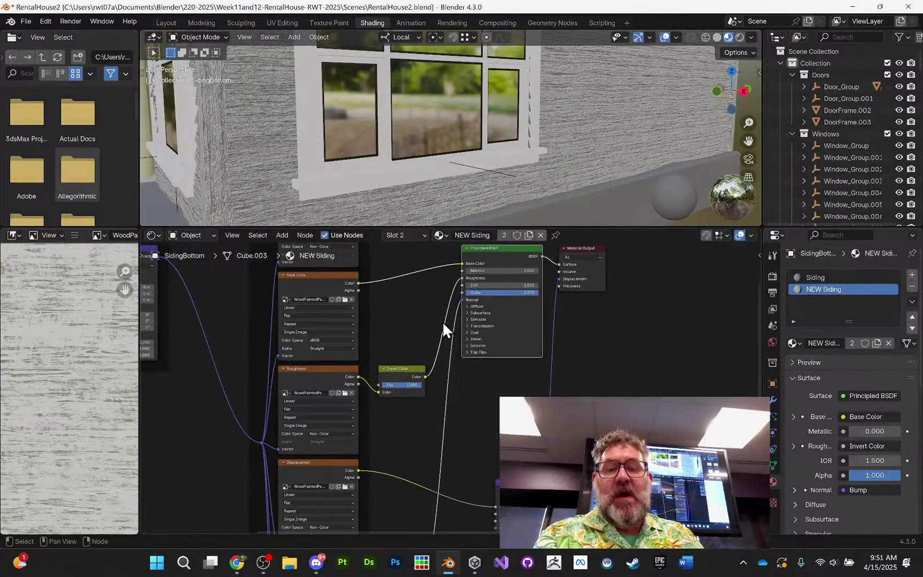
scroll(437, 398, "up", 1)
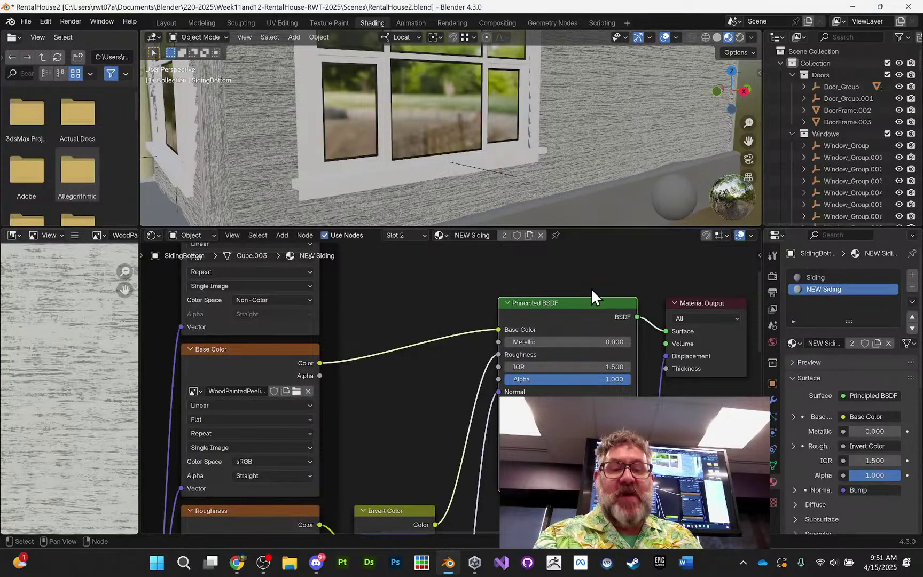
left_click_drag(498, 330, 463, 341)
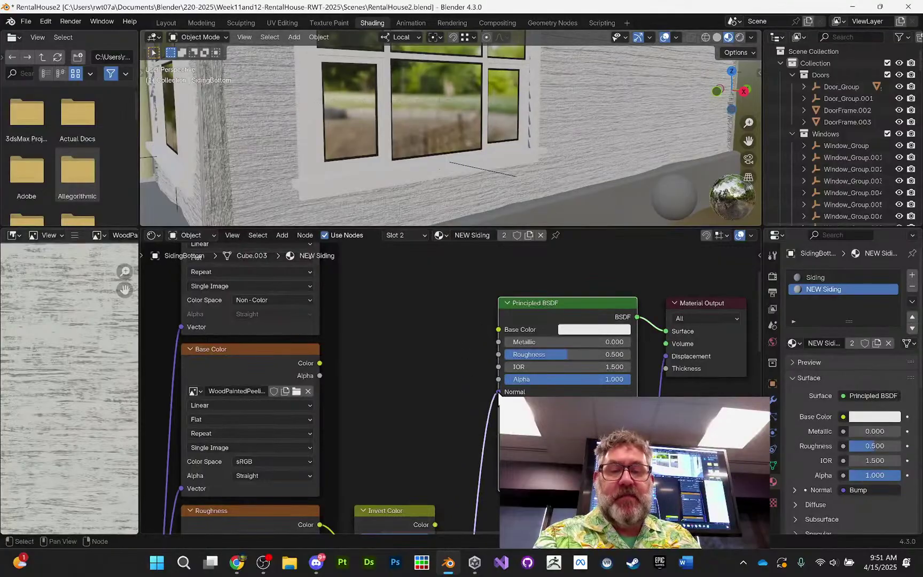
left_click_drag(499, 392, 454, 375)
- Disconnect the Displacement node from the Material Output's Displacement input
scroll(454, 385, "down", 2)
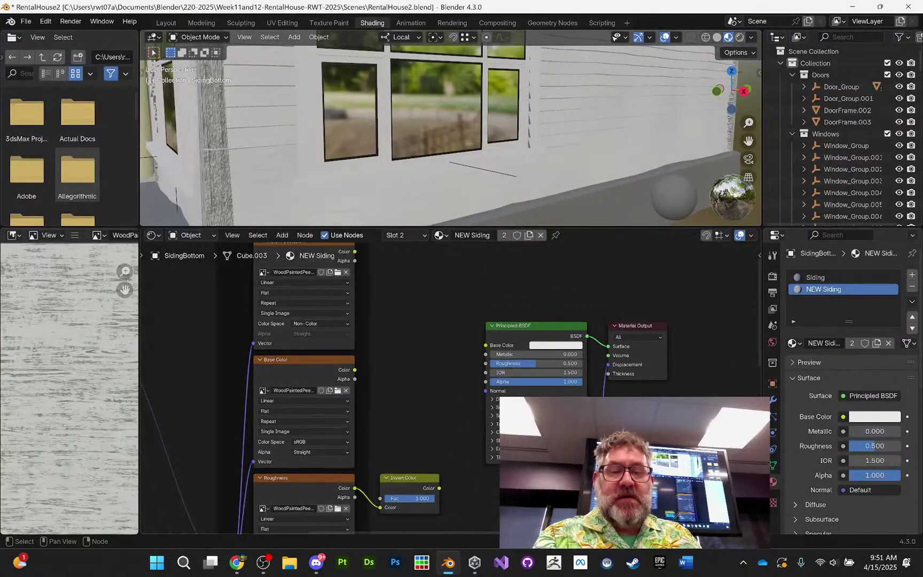
middle_click_drag(553, 491, 429, 364)
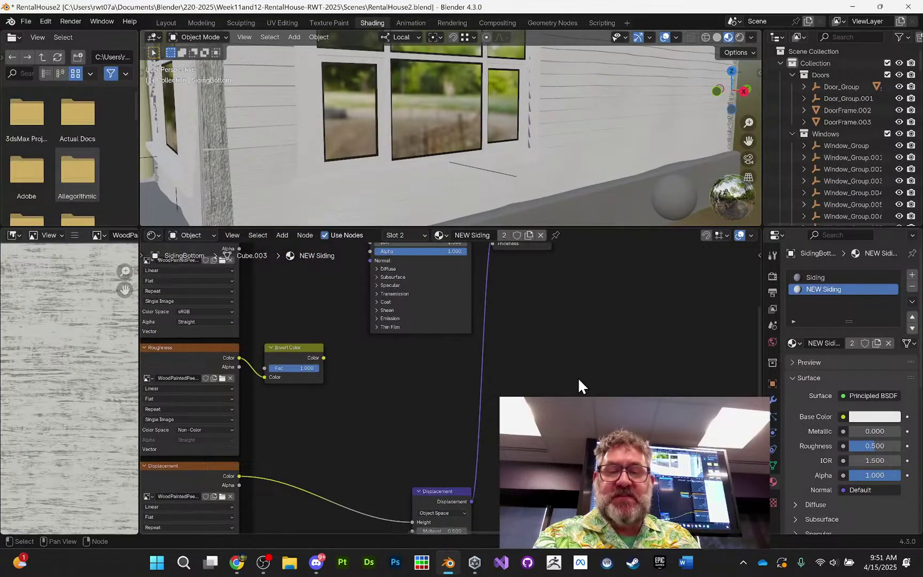
middle_click_drag(579, 379, 554, 430)
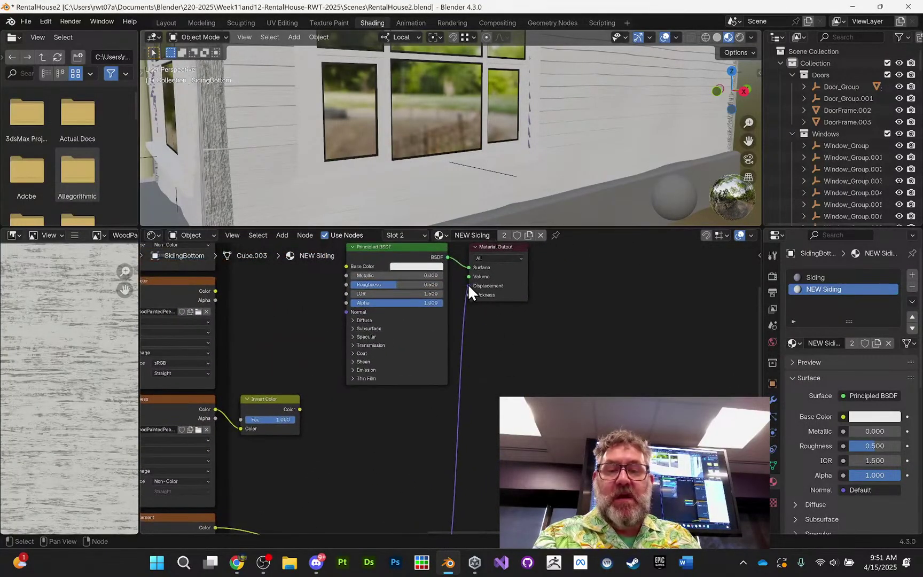
left_click_drag(469, 286, 485, 344)
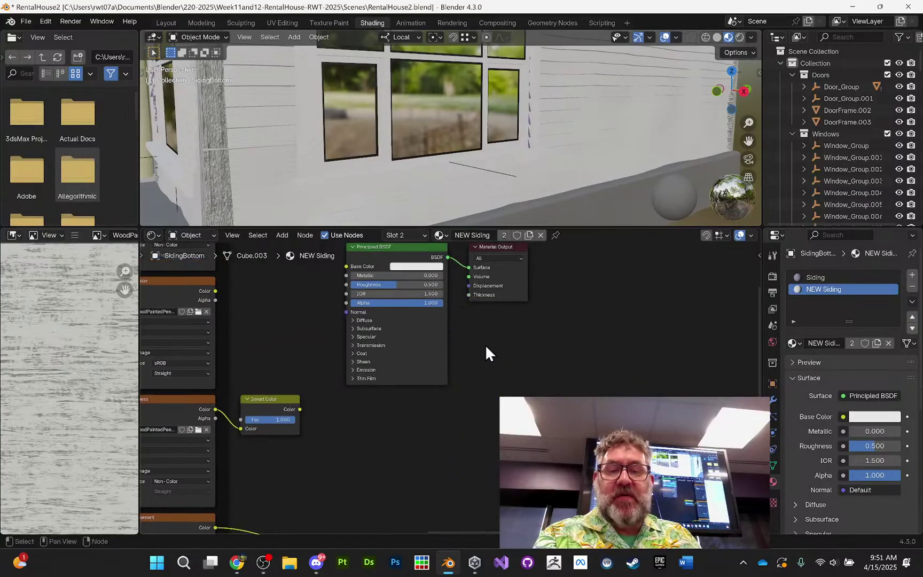
middle_click_drag(486, 344, 529, 383)
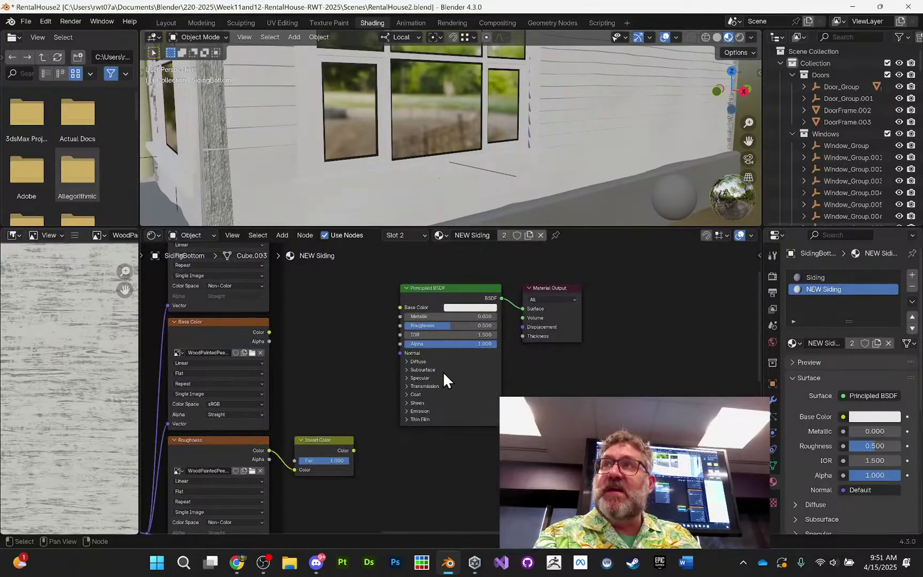
- Move the Principled BSDF and Material Output nodes together into empty space below and to the right of the first texture set
scroll(526, 386, "down", 7)
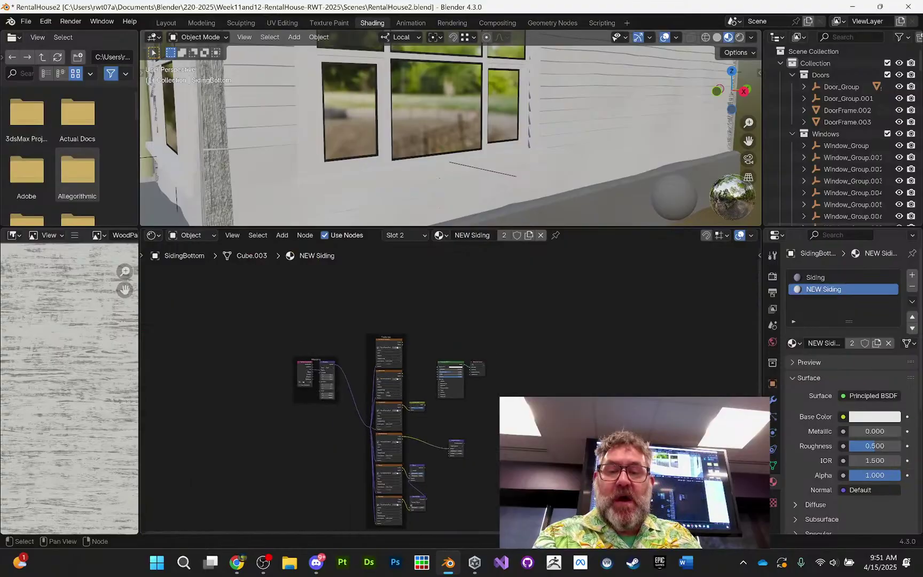
middle_click_drag(528, 399, 575, 375)
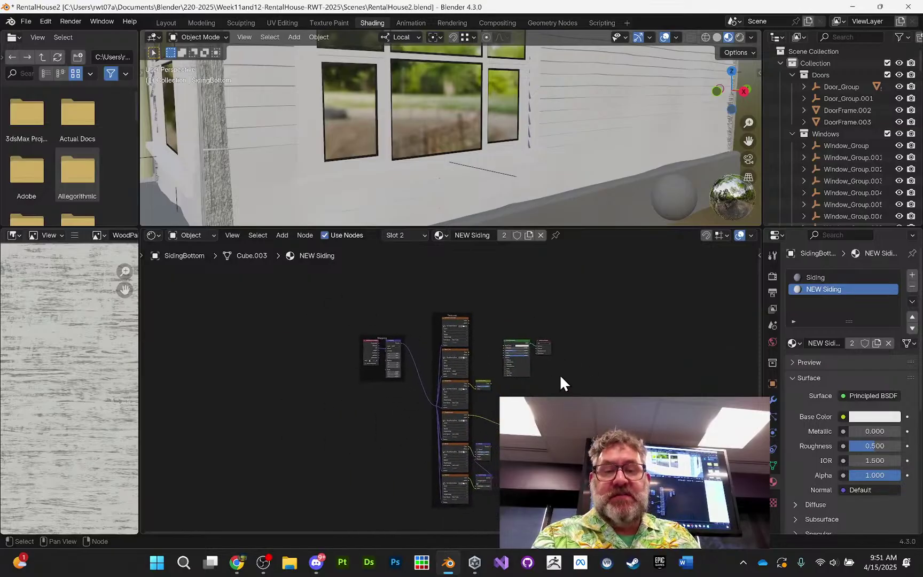
left_click_drag(498, 320, 555, 374)
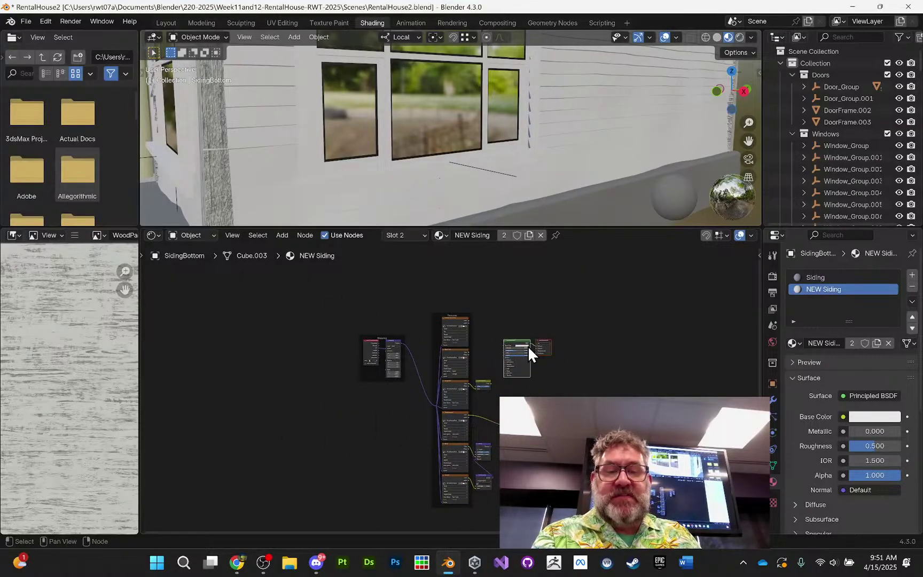
key("g")
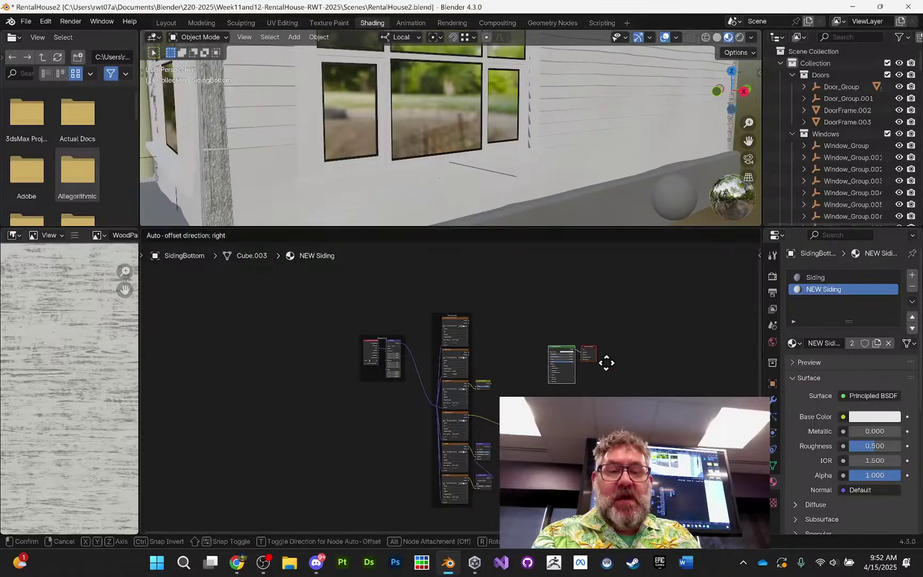
left_click(598, 410)
middle_click_drag(596, 409, 408, 341)
left_click_drag(498, 399, 489, 469)
middle_click_drag(497, 470, 539, 470)
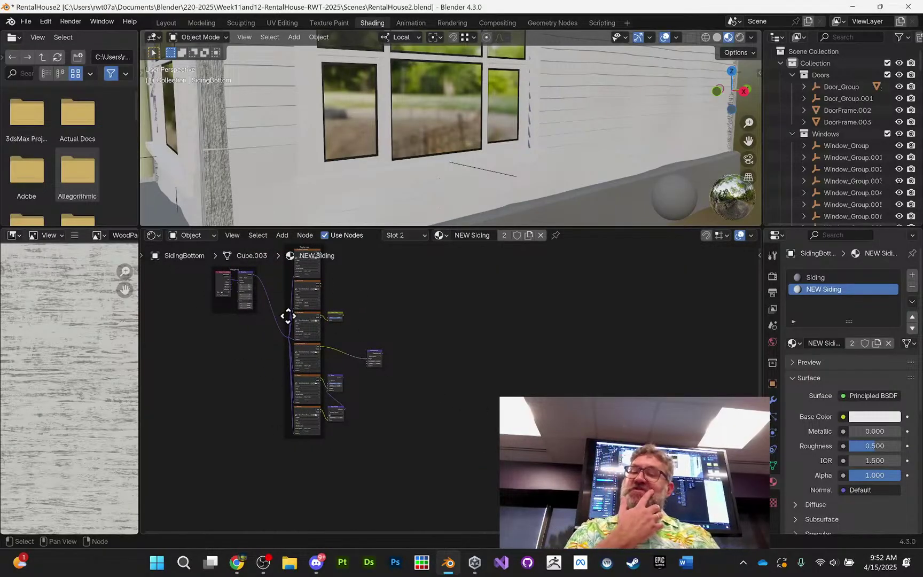
middle_click_drag(452, 378, 433, 358)
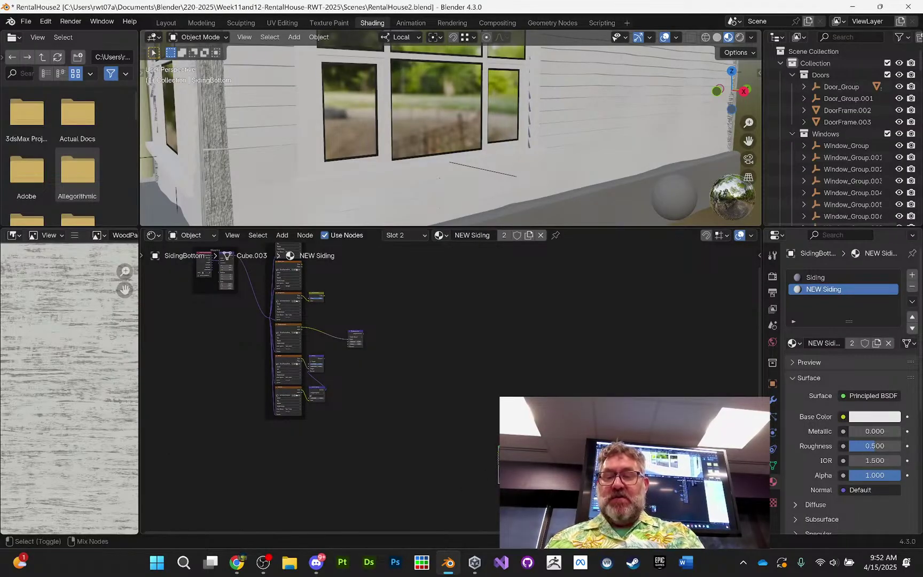
- Generate a second texture set with Principled Texture Setup from all WoodPaintedPeelingStage4 maps, leaving out the sphere preview image
key("ctrl+shift+t")
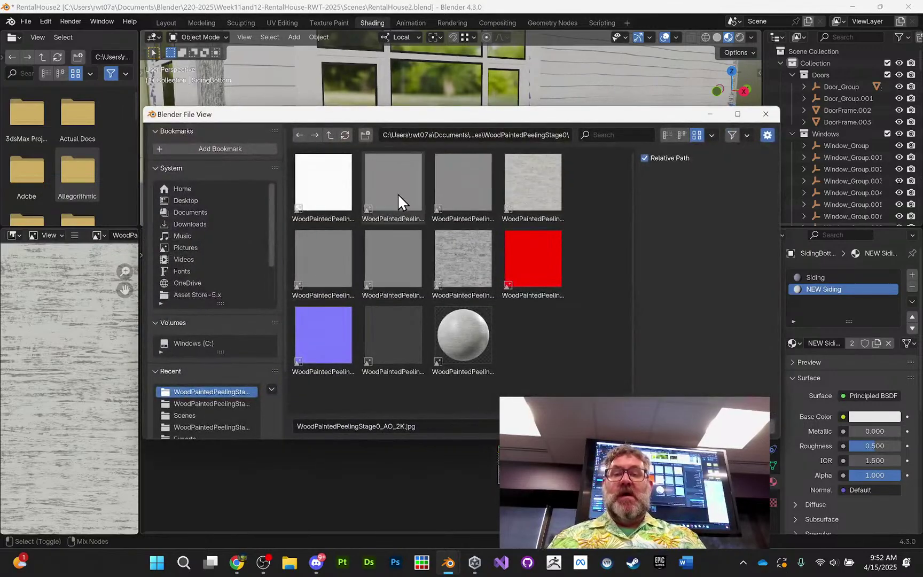
left_click(328, 135)
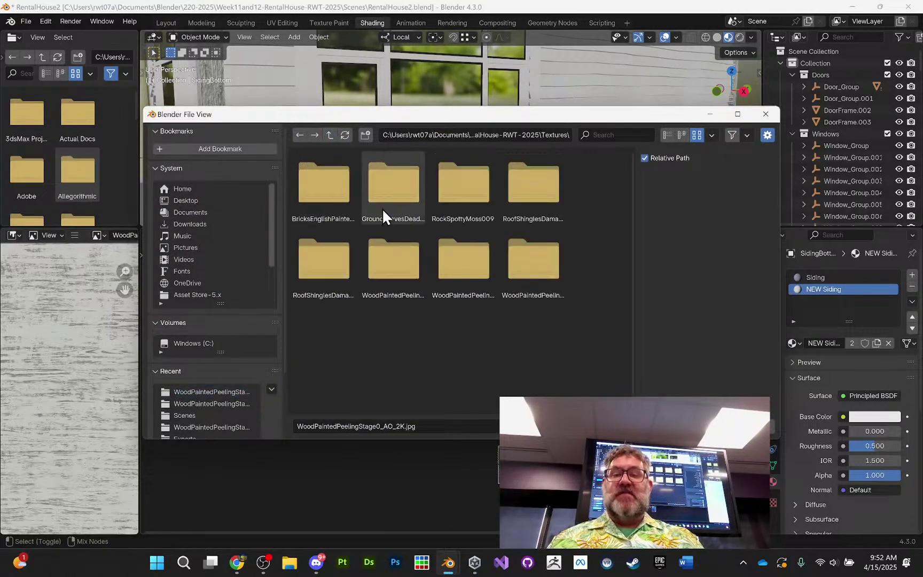
left_click(522, 250)
double_click(522, 249)
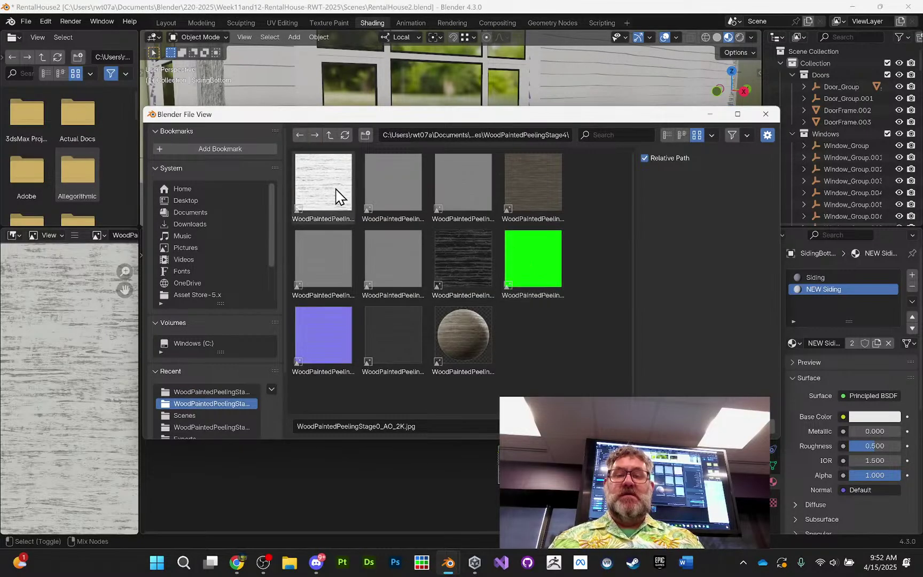
left_click(392, 333, "shift")
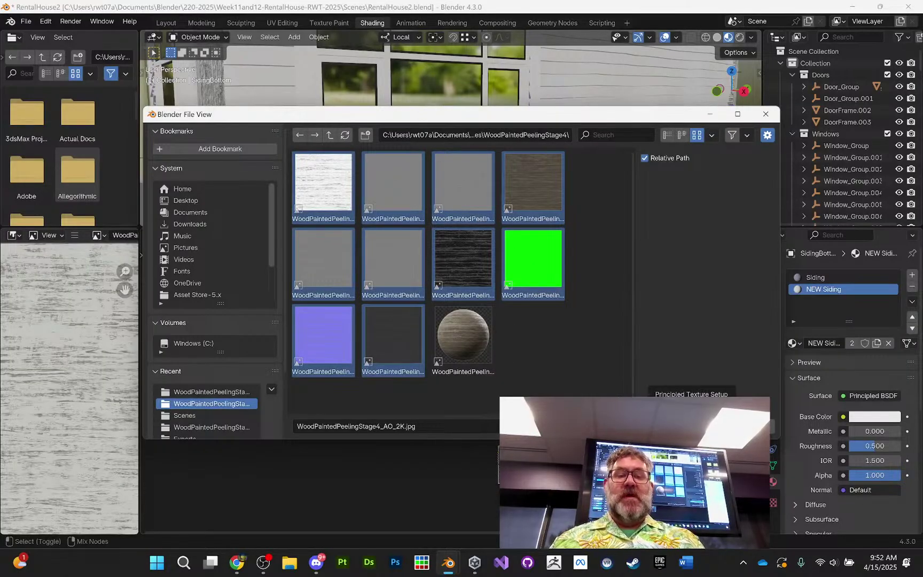
left_click(691, 426)
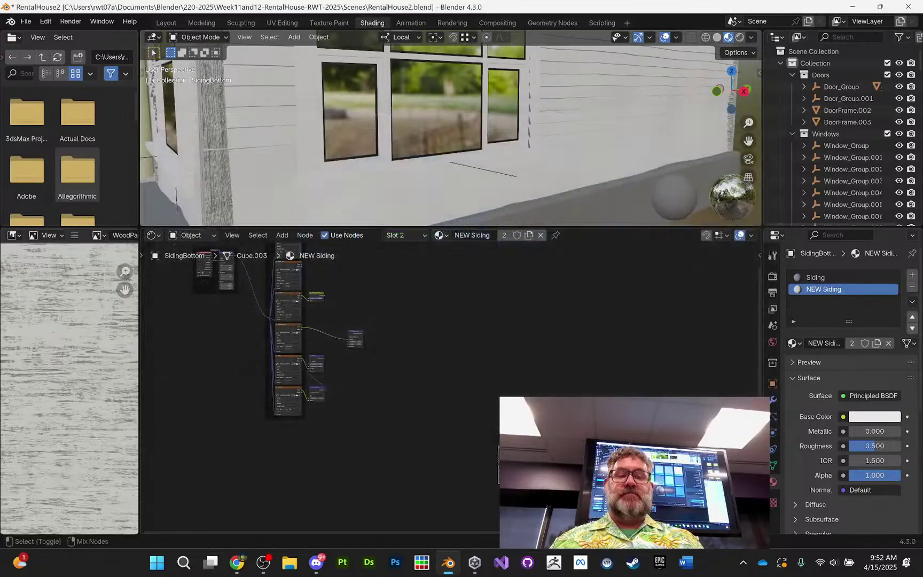
- Examine the new texture nodes' connections, their look on the siding, and the scale values in the first Mapping node
middle_click_drag(580, 357, 580, 289)
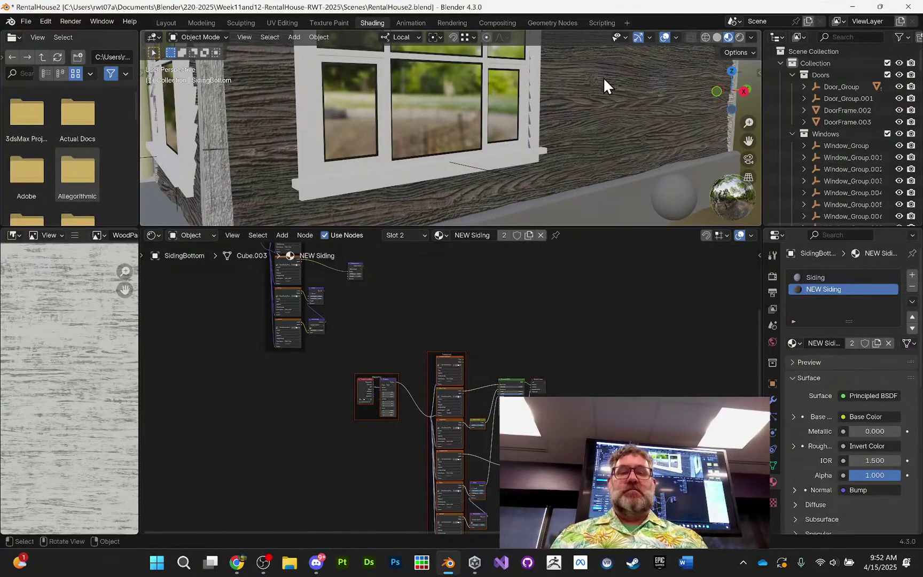
middle_click_drag(551, 296, 582, 265)
scroll(583, 303, "up", 4)
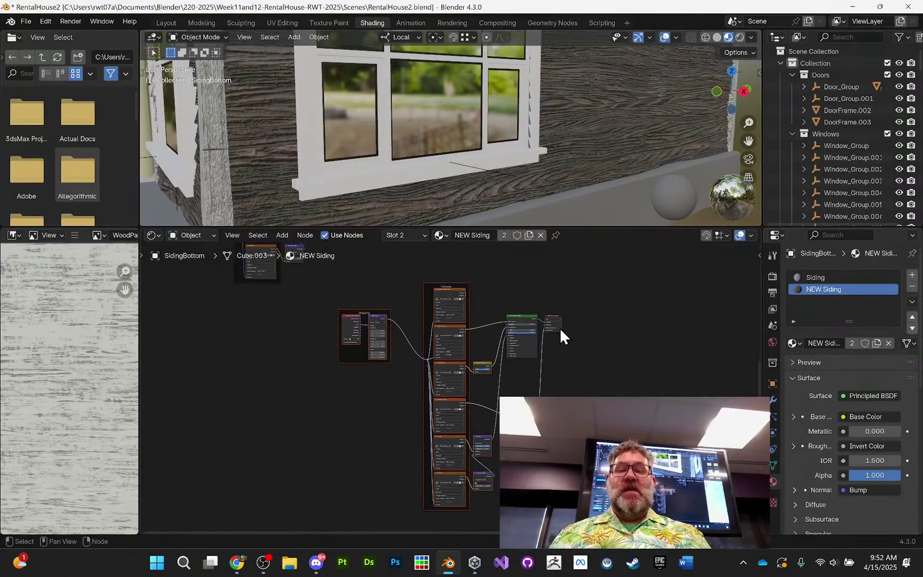
middle_click_drag(559, 330, 600, 343)
scroll(481, 329, "up", 4)
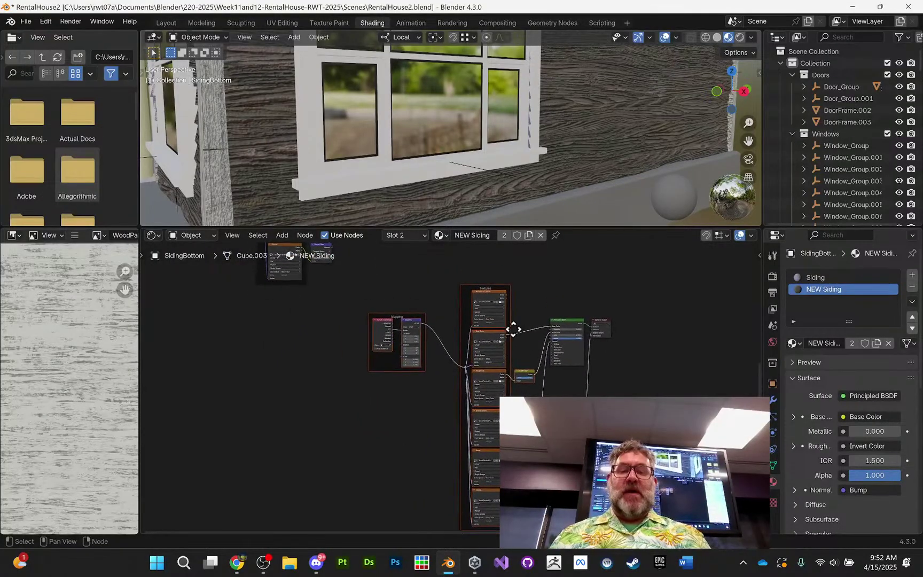
middle_click_drag(502, 299, 468, 363)
scroll(459, 359, "up", 6)
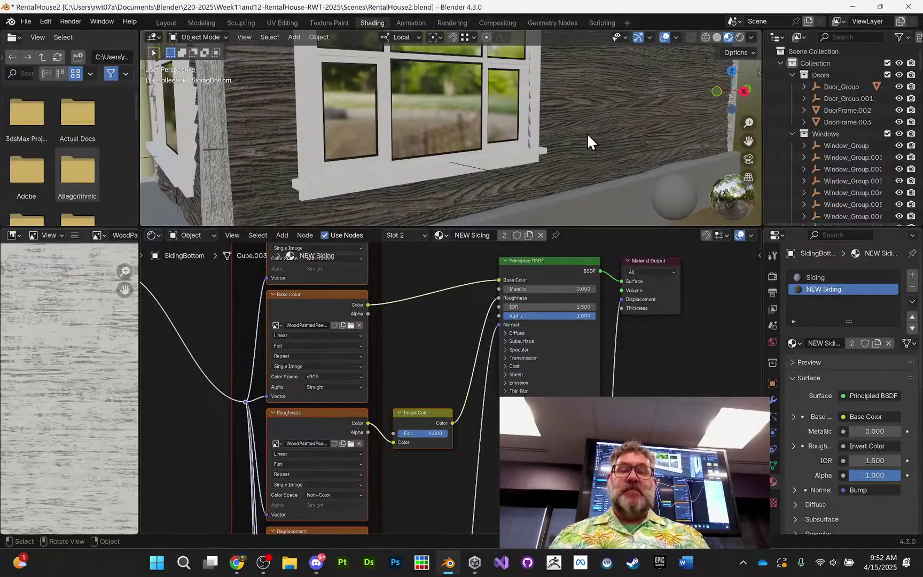
middle_click_drag(416, 330, 462, 352)
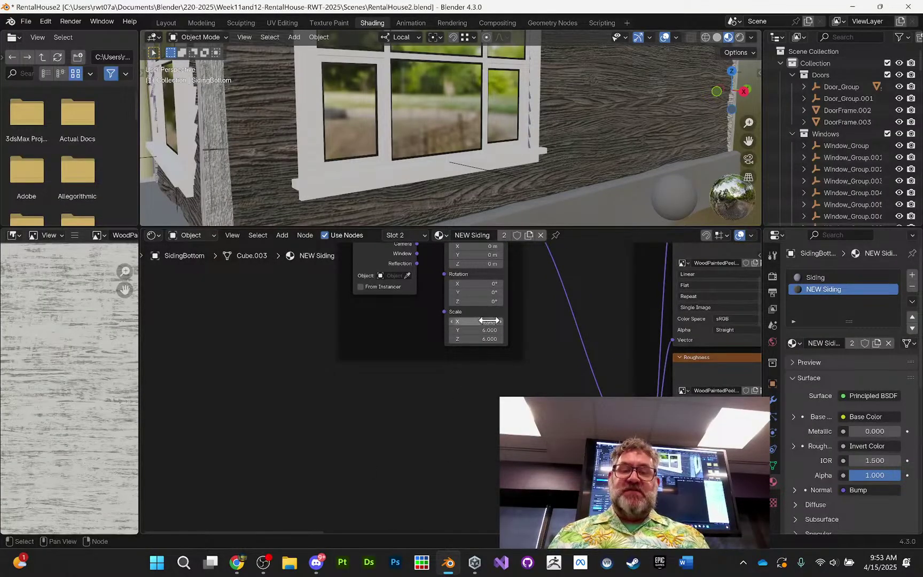
- Set the second texture set's Mapping node scale to 6 on X, Y and Z
middle_click_drag(472, 298, 417, 287)
scroll(529, 380, "down", 2)
middle_click_drag(515, 347, 389, 243)
middle_click_drag(520, 500, 455, 352)
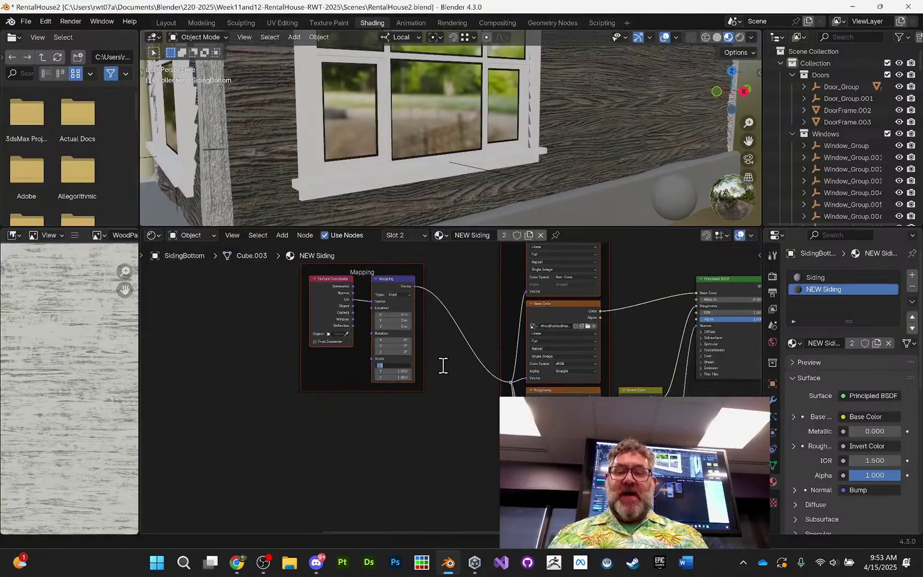
scroll(431, 369, "up", 5)
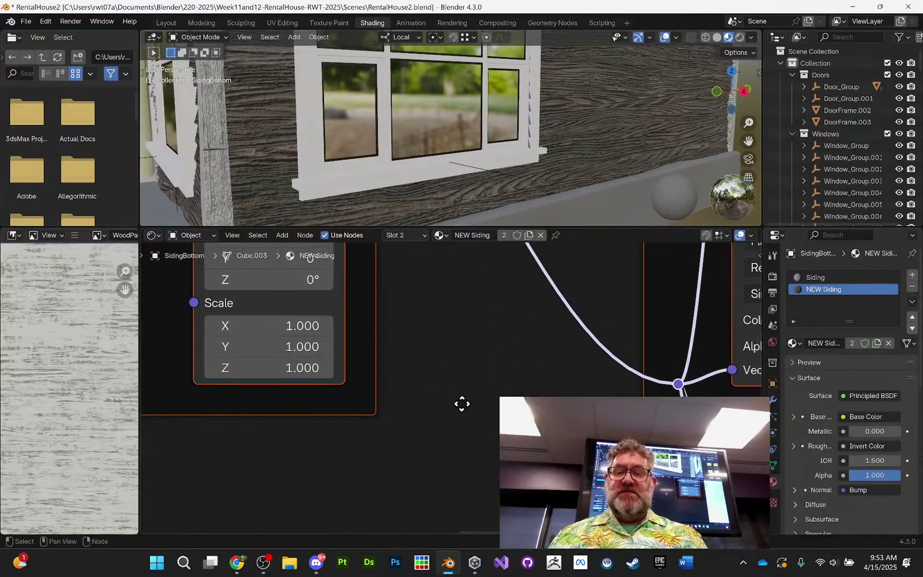
left_click(363, 374)
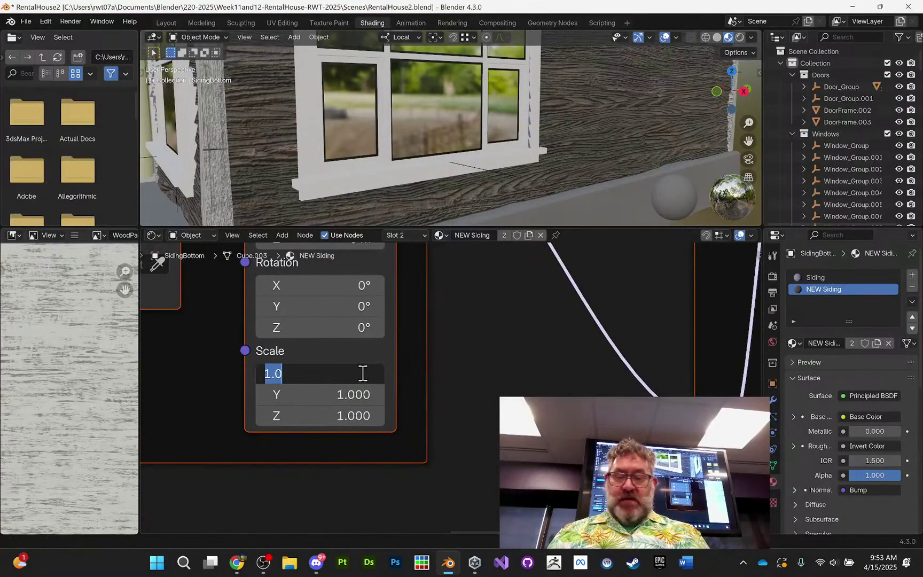
type("6")
key("Tab")
type("6")
key("Tab")
type("6")
key("Return")
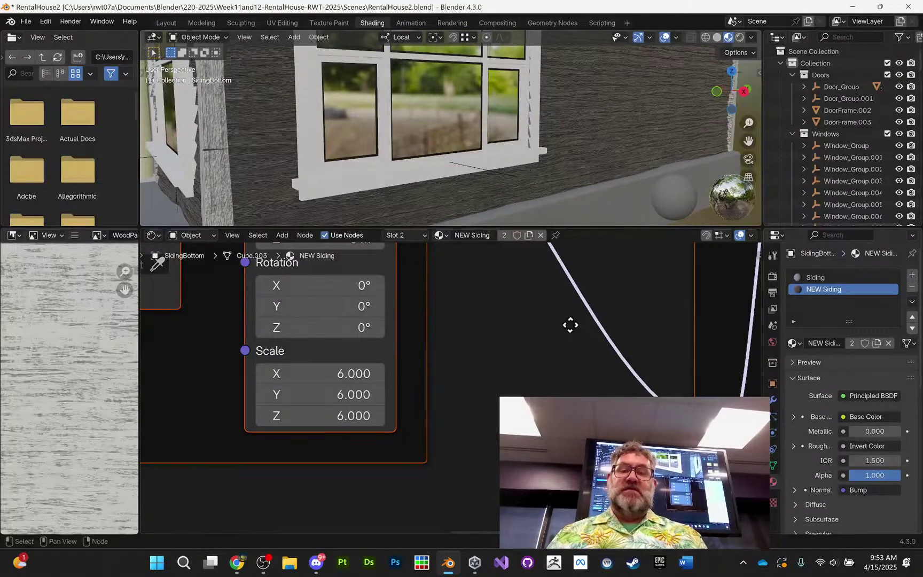
- Disconnect the second texture set from the Principled BSDF's Base Color, Roughness and Normal inputs and from the Material Output's Displacement input
middle_click_drag(570, 325, 465, 379)
scroll(479, 344, "down", 8)
scroll(461, 345, "down", 4)
scroll(468, 346, "up", 8)
left_click_drag(485, 290, 444, 293)
left_click_drag(485, 317, 436, 310)
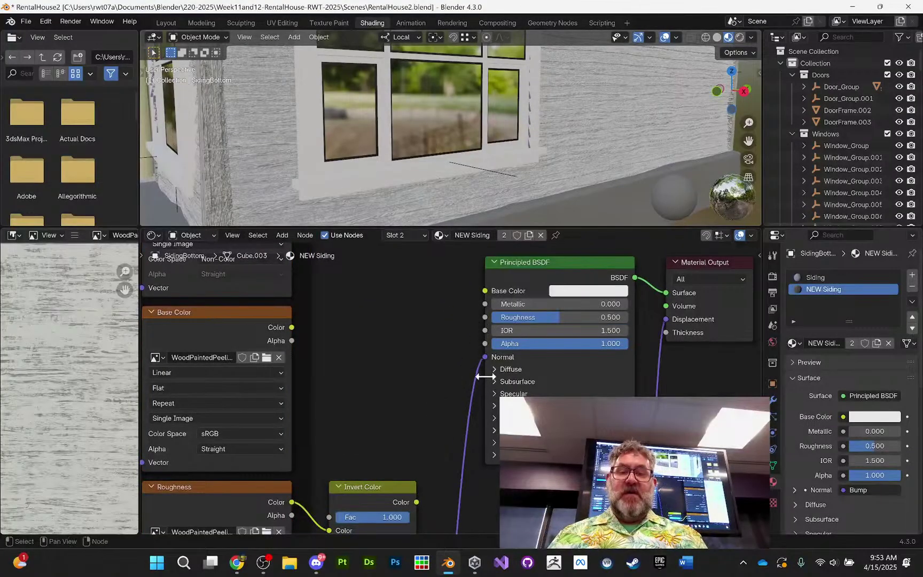
middle_click_drag(533, 383, 484, 337)
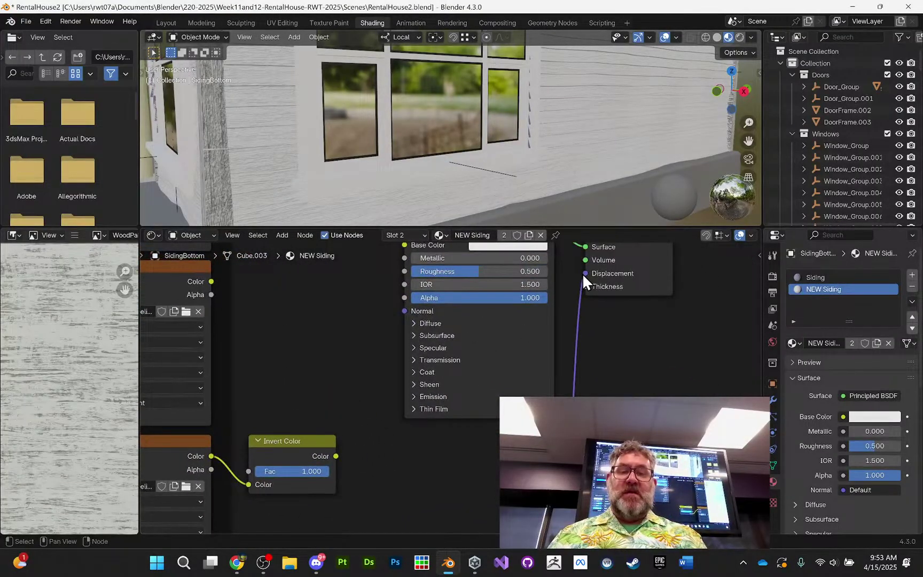
left_click_drag(583, 271, 589, 335)
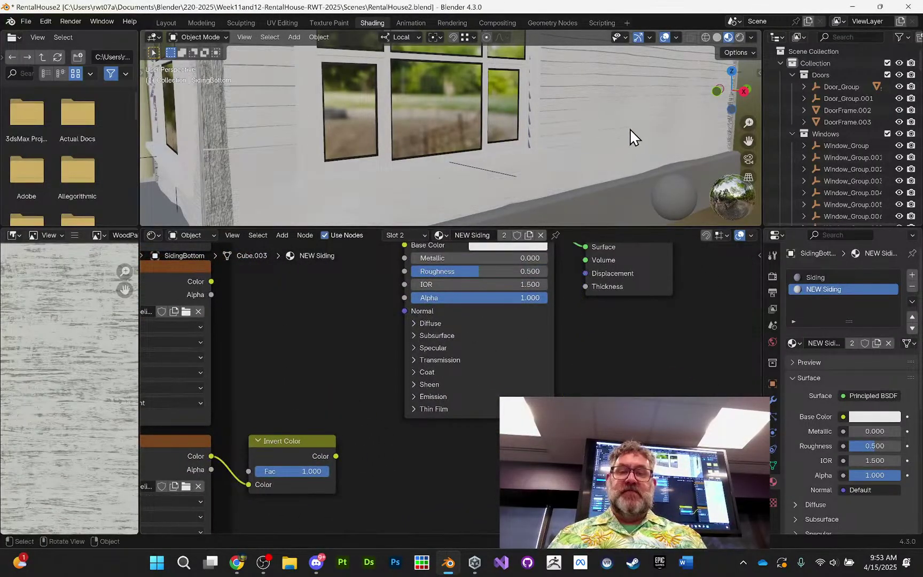
- Move the second texture set with its mapping nodes so it lines up directly below the first set
scroll(556, 331, "down", 8)
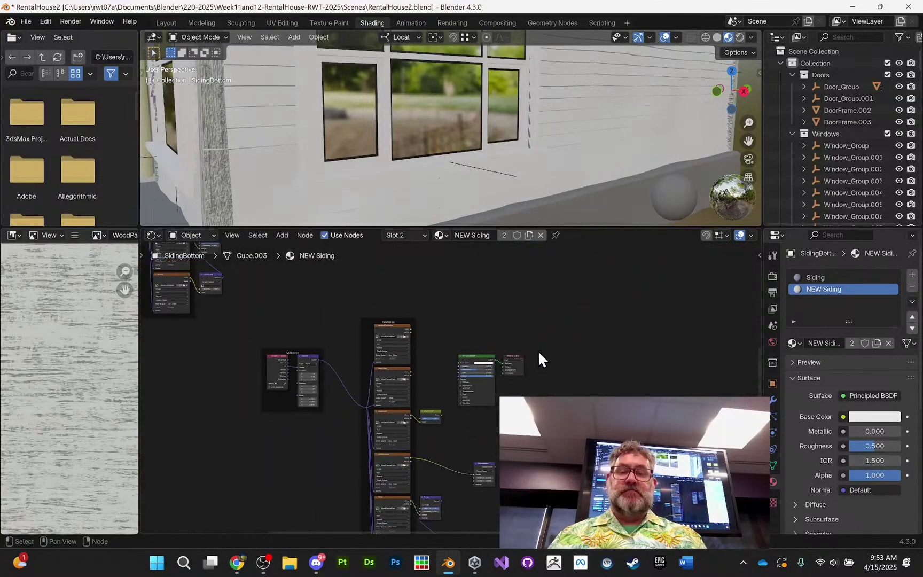
middle_click_drag(575, 328, 608, 333)
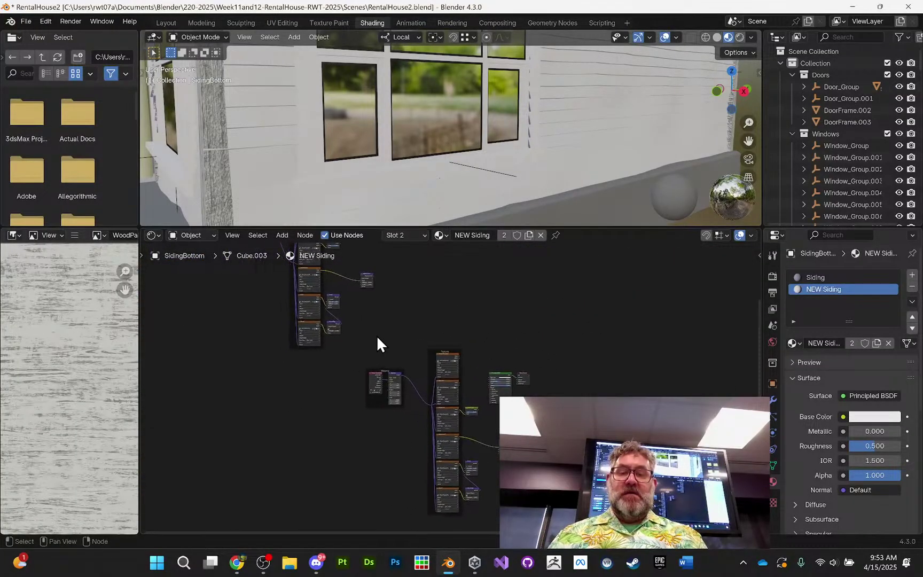
left_click_drag(377, 336, 483, 516)
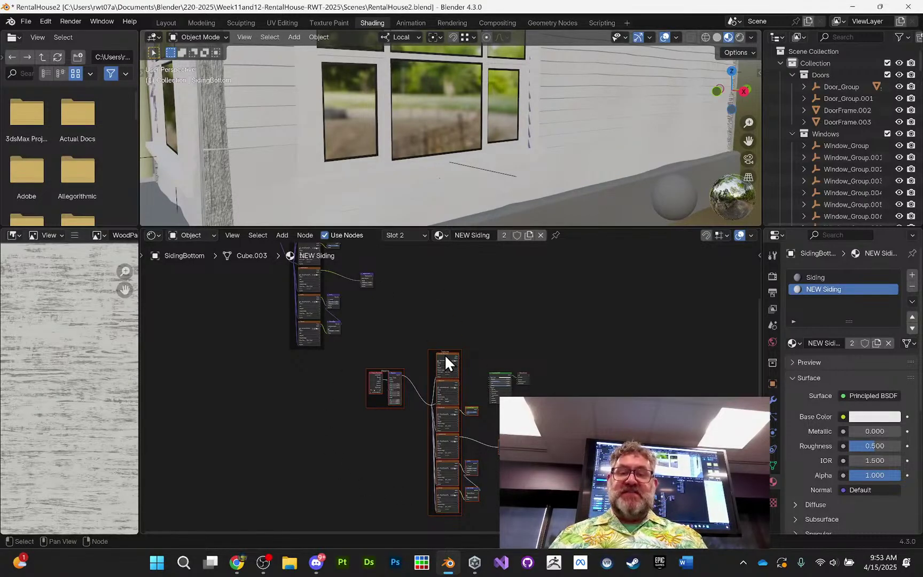
left_click_drag(445, 351, 307, 367)
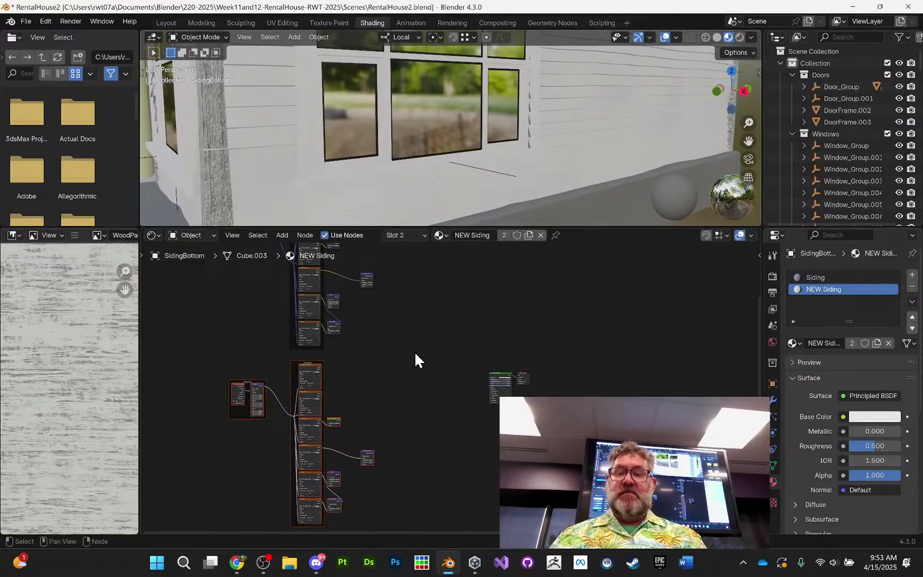
middle_click_drag(417, 361, 392, 365)
left_click(387, 381)
- Add a PBR mixer from the Poliigon node groups and place it between the texture sets and the Principled BSDF
scroll(392, 371, "up", 2)
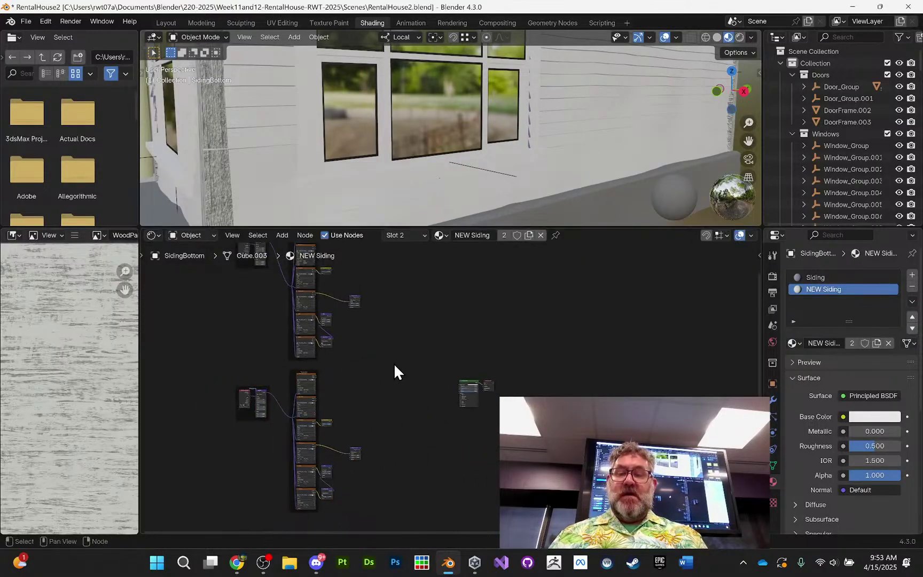
scroll(396, 380, "down", 1)
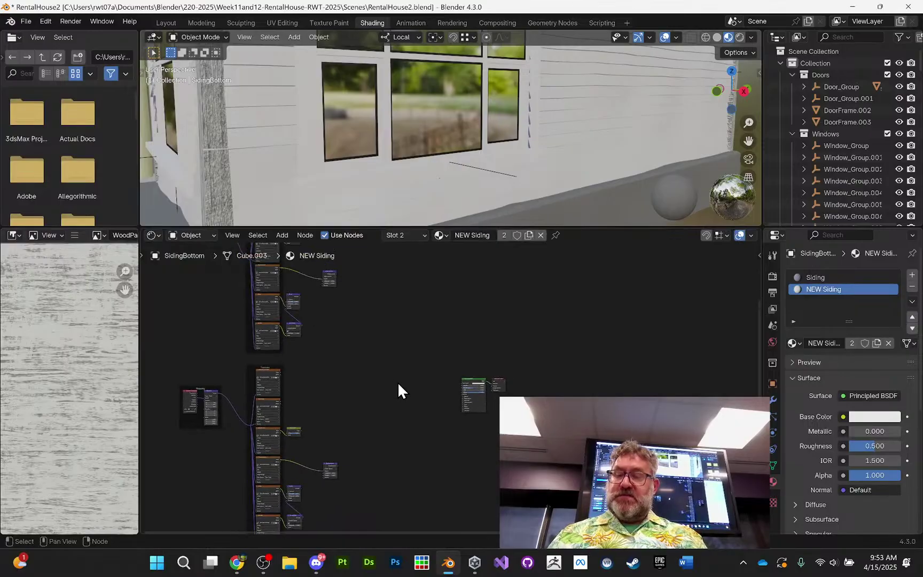
key("shift+a")
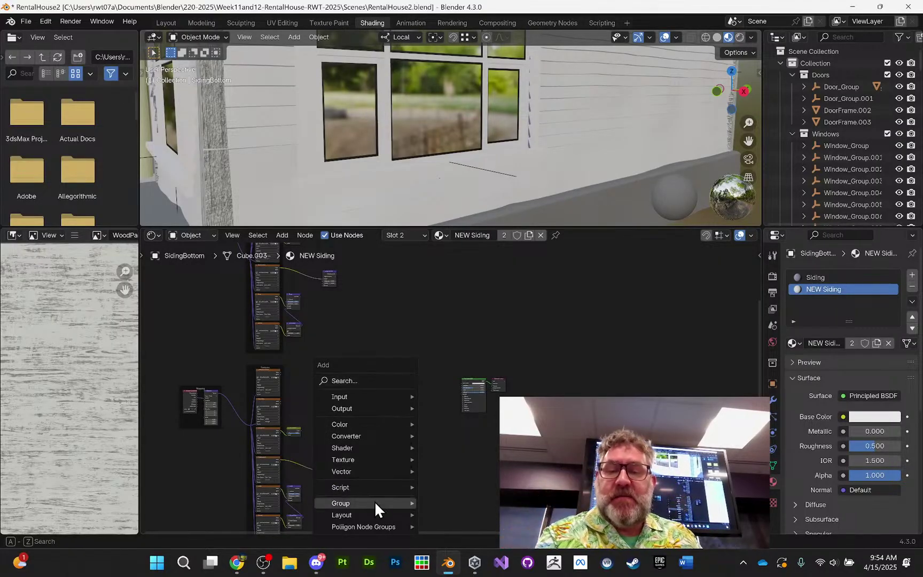
mouse_move(376, 525)
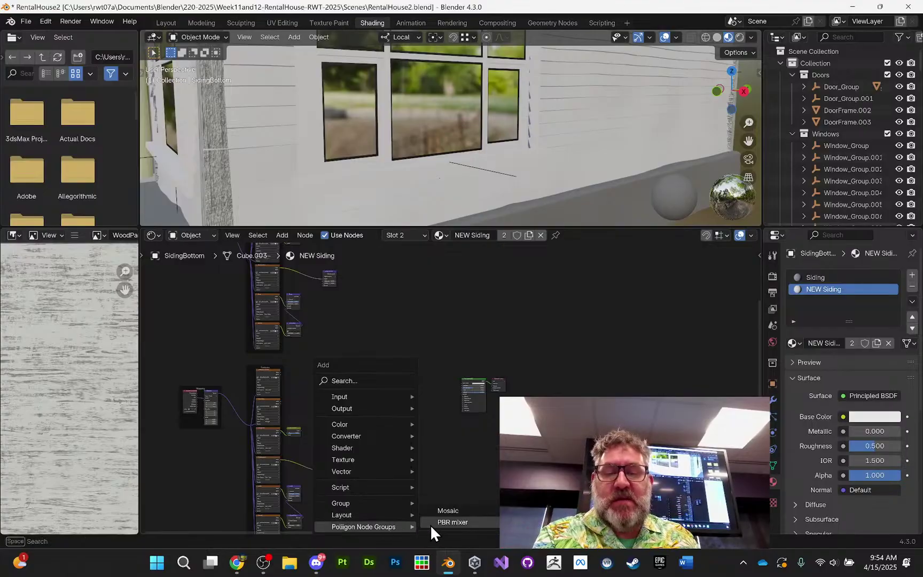
left_click(445, 522)
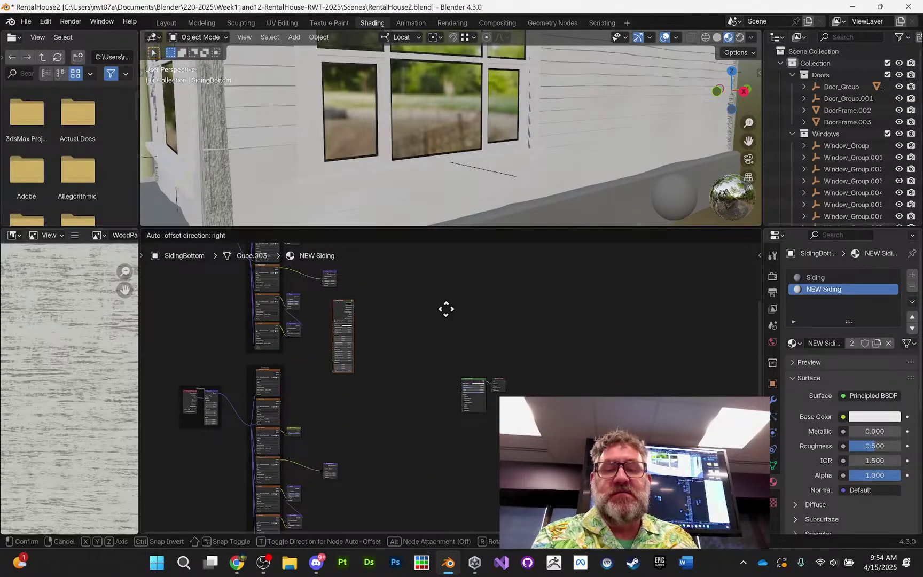
left_click(533, 359)
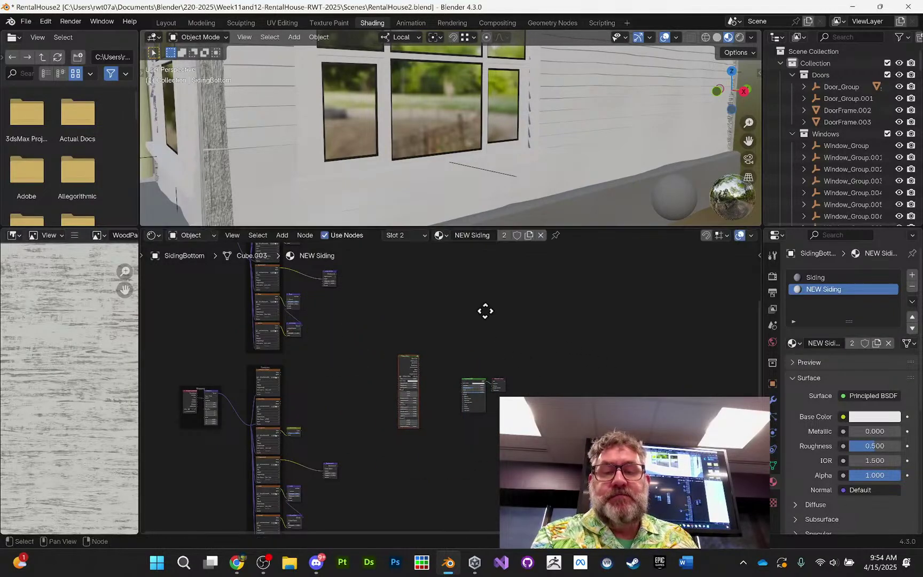
middle_click_drag(486, 311, 481, 286)
scroll(464, 331, "up", 10)
middle_click_drag(439, 314, 458, 377)
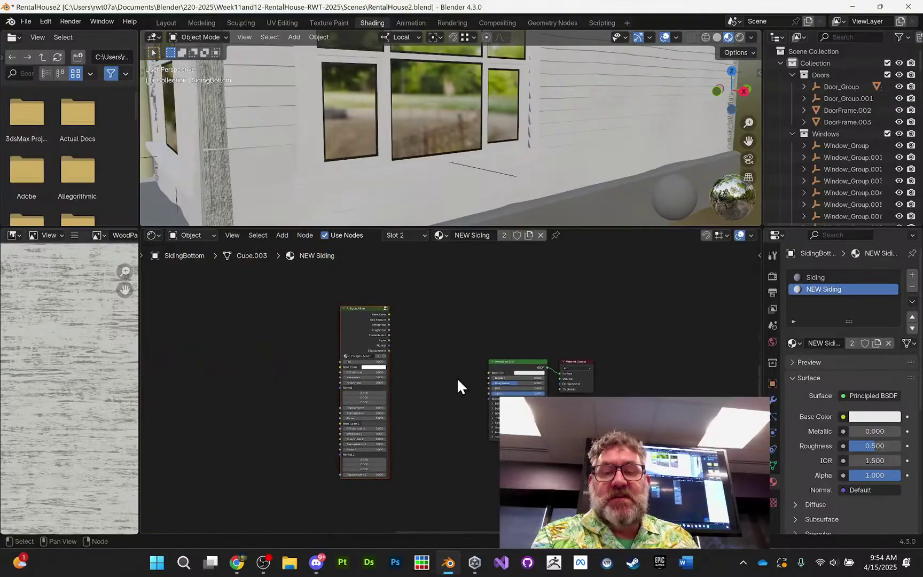
scroll(454, 368, "up", 3)
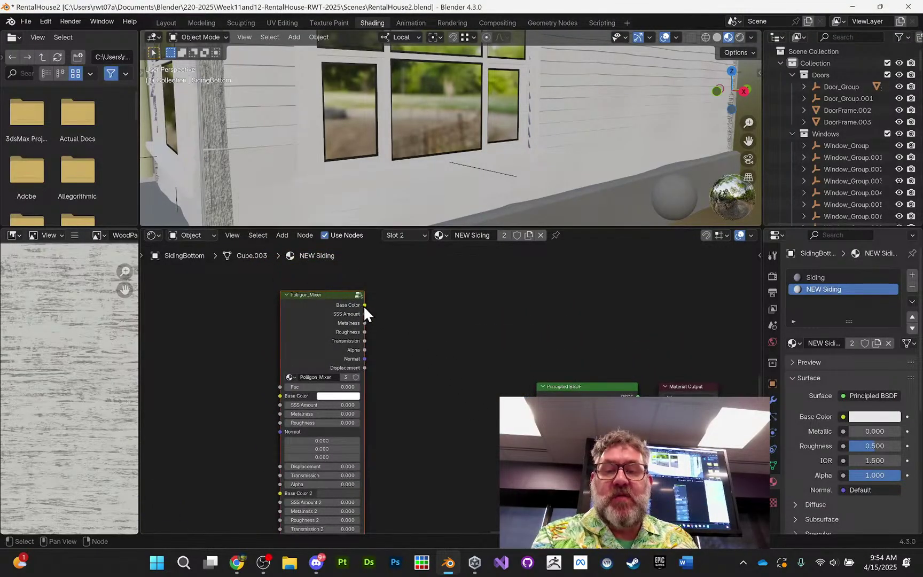
- Connect the mixer's Base Color, Metalness, Roughness and Normal outputs to the Principled BSDF, and its Displacement output to the Material Output
left_click_drag(364, 305, 538, 414)
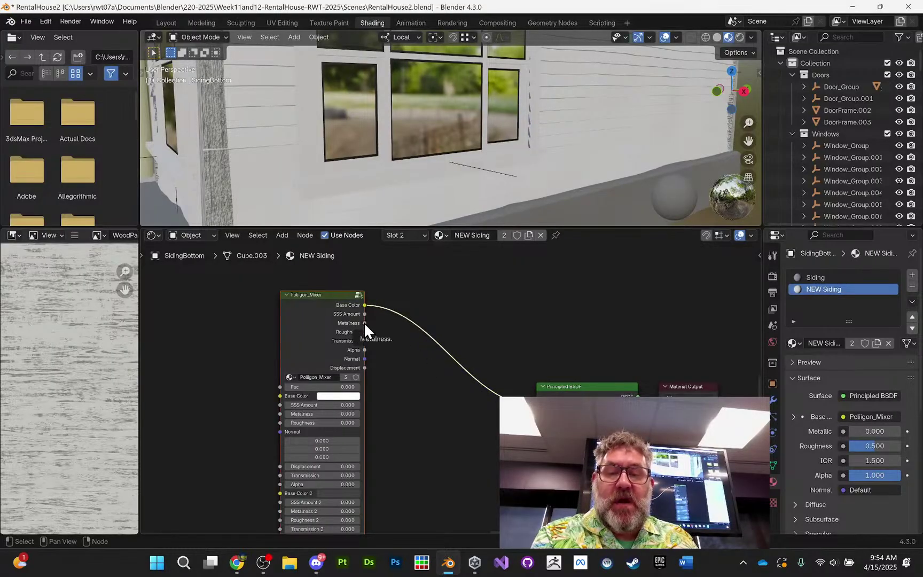
left_click_drag(364, 323, 537, 424)
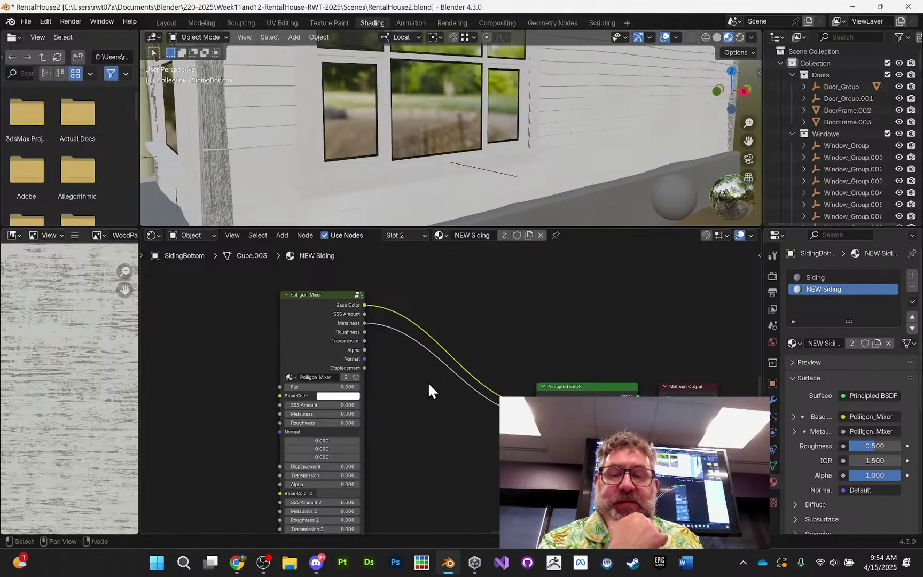
left_click_drag(364, 332, 537, 430)
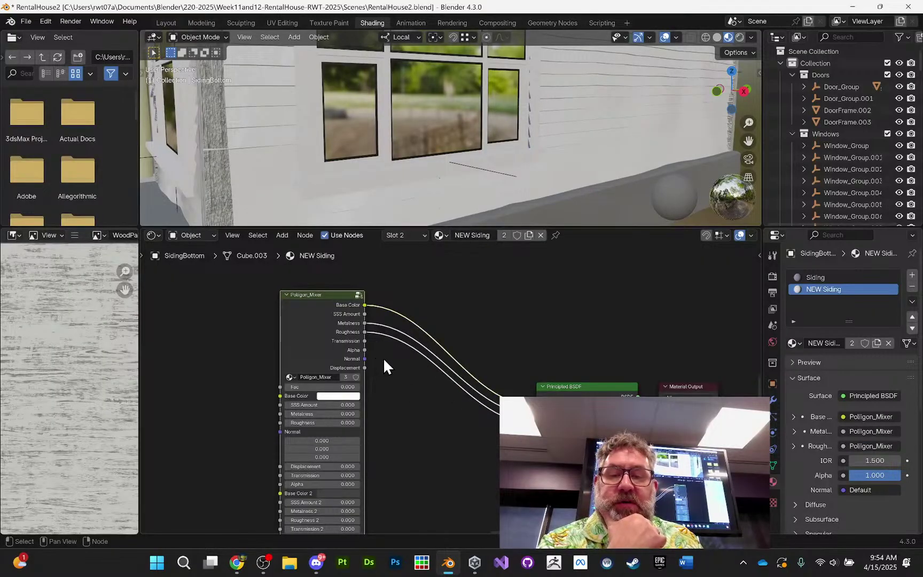
scroll(383, 358, "down", 3)
scroll(399, 361, "up", 3)
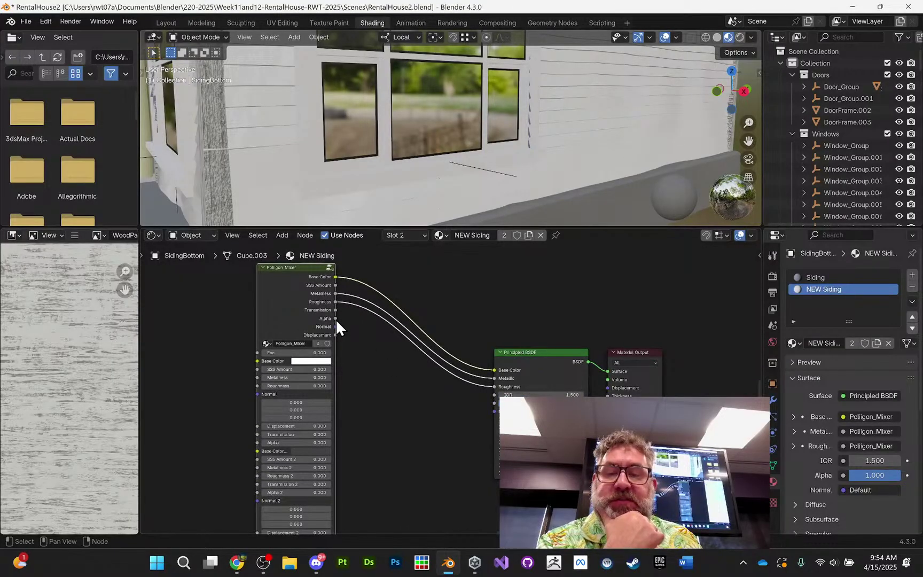
left_click_drag(336, 326, 488, 415)
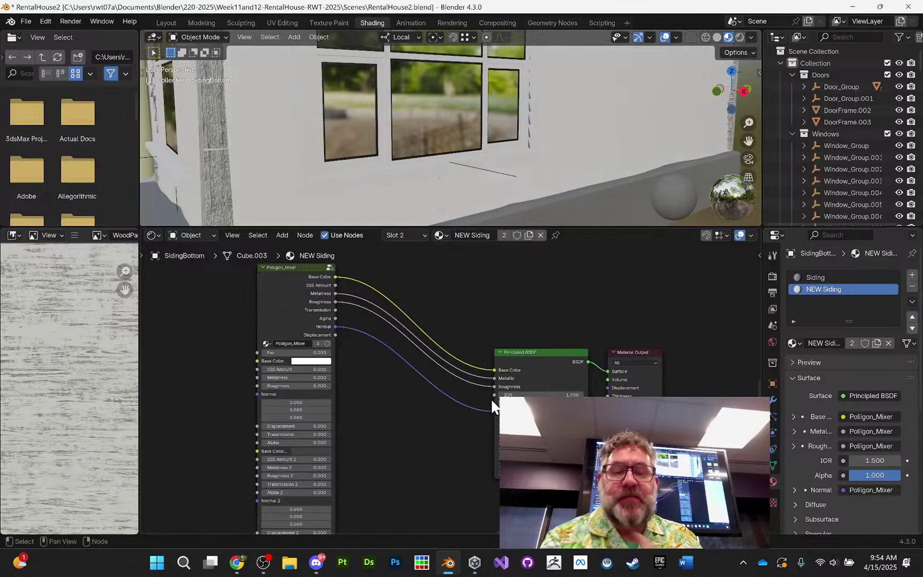
middle_click_drag(363, 357, 350, 335)
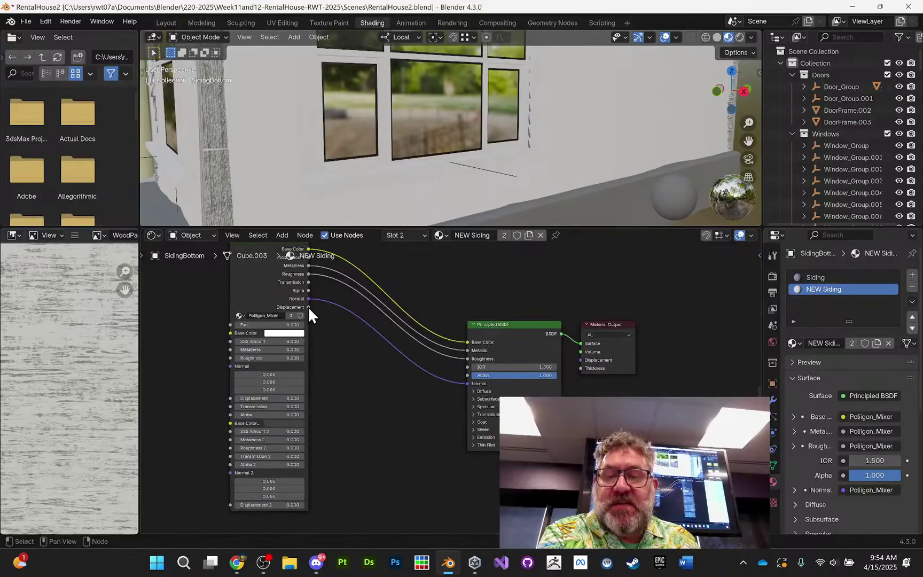
left_click_drag(309, 307, 622, 311)
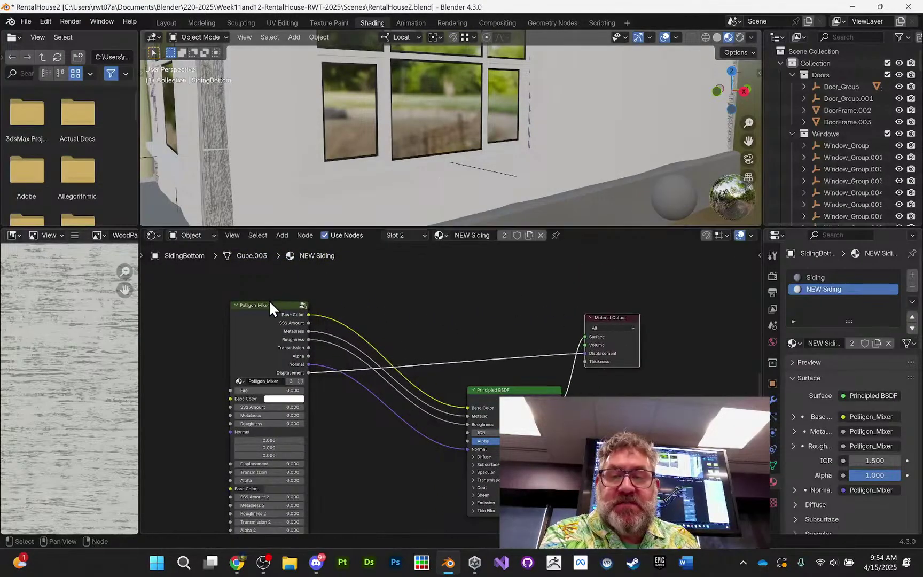
- Move the mixer closer to the Principled BSDF, and place both with the Material Output beside the first texture set
left_click_drag(268, 303, 344, 291)
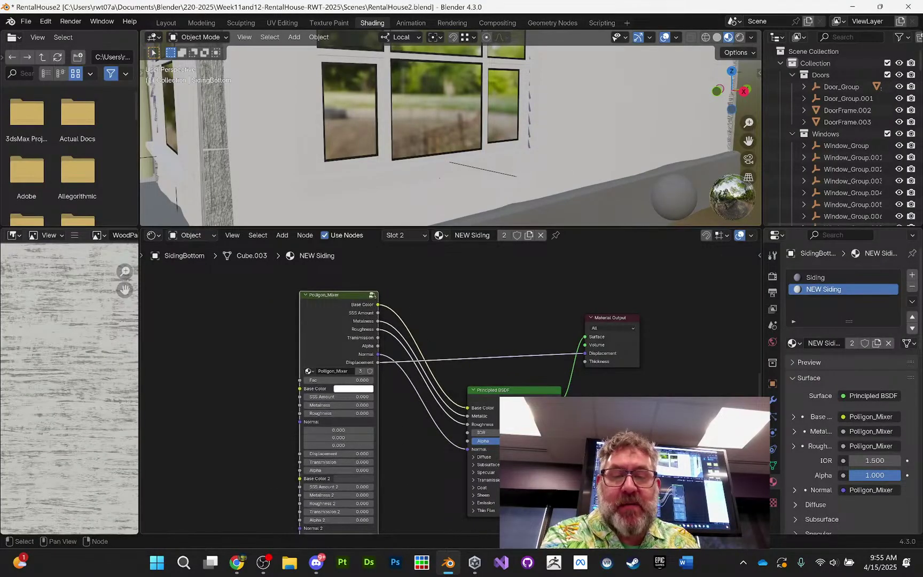
middle_click_drag(510, 441, 611, 418)
scroll(611, 418, "down", 5)
scroll(485, 390, "up", 5)
scroll(485, 391, "down", 6)
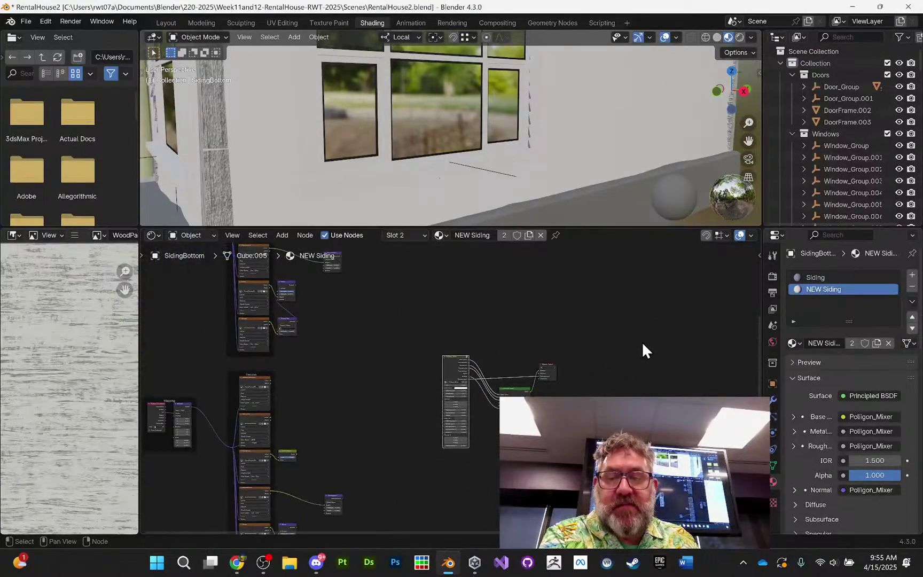
left_click_drag(618, 335, 443, 452)
key("g")
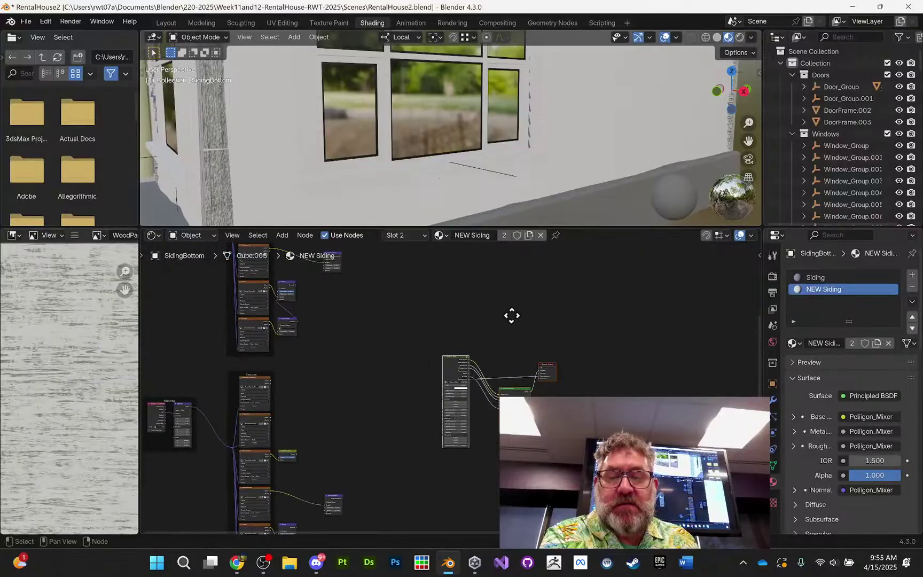
middle_click_drag(512, 316, 588, 444)
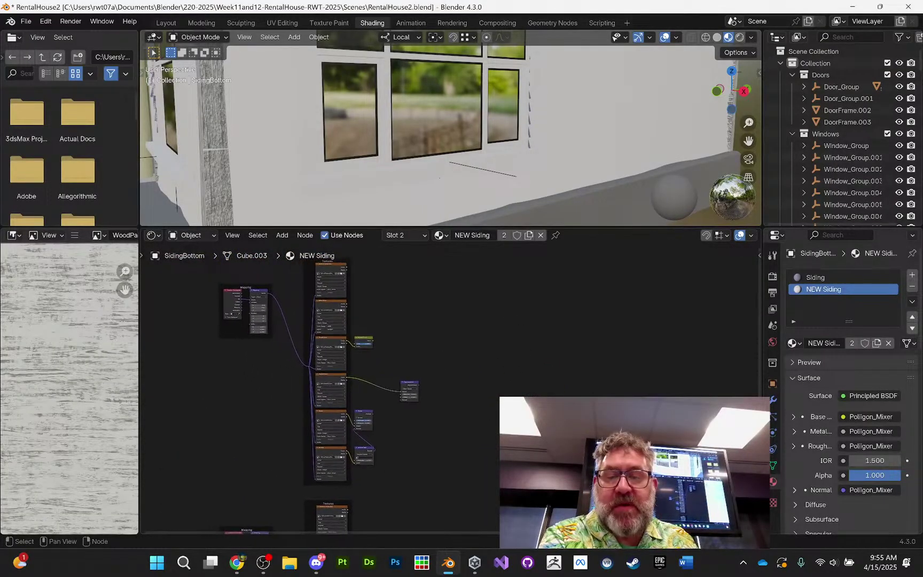
key("g")
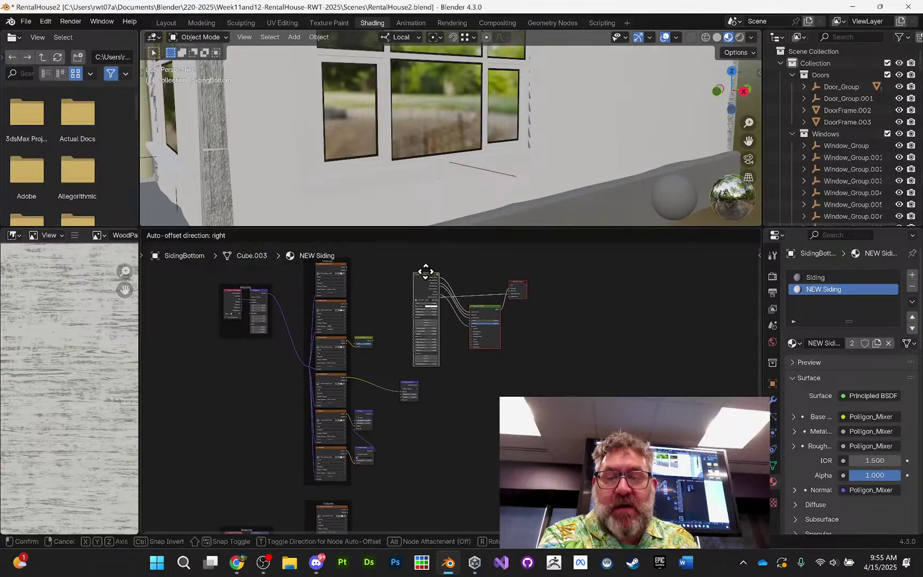
left_click(447, 306)
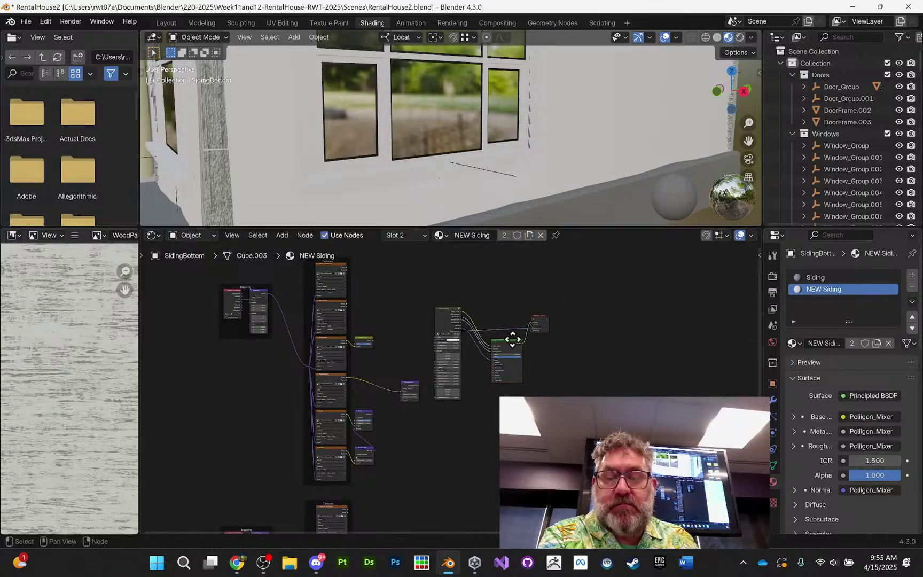
- Connect the first texture set's Base Color and its inverted Roughness to the mixer's first Base Color and Roughness inputs
scroll(483, 345, "up", 3)
scroll(478, 347, "up", 2)
middle_click_drag(478, 347, 518, 442)
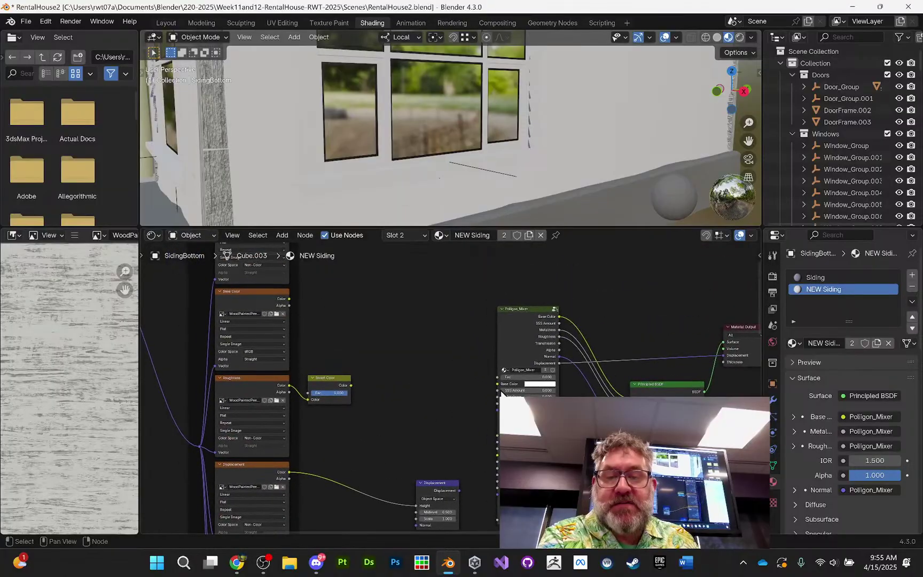
middle_click_drag(469, 322, 497, 396)
scroll(497, 400, "up", 1)
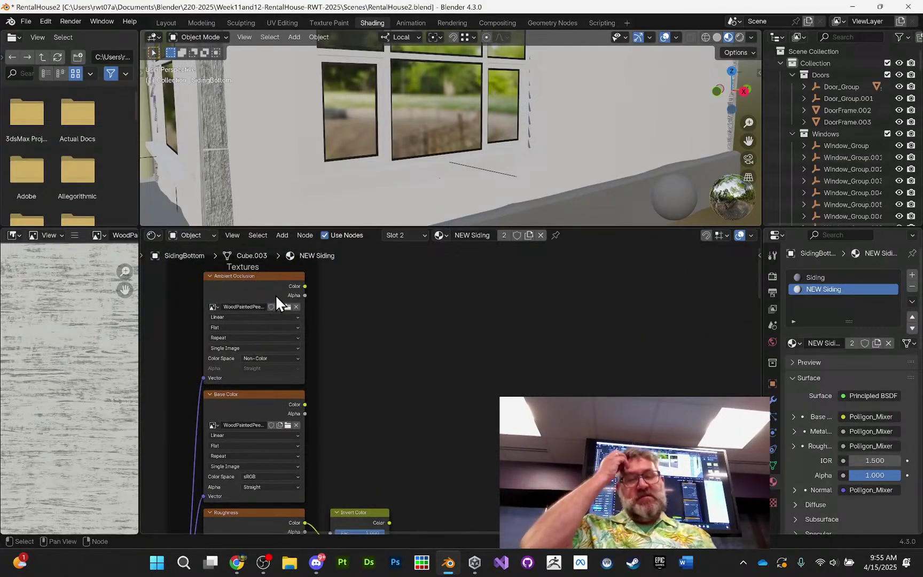
middle_click_drag(372, 330, 277, 394)
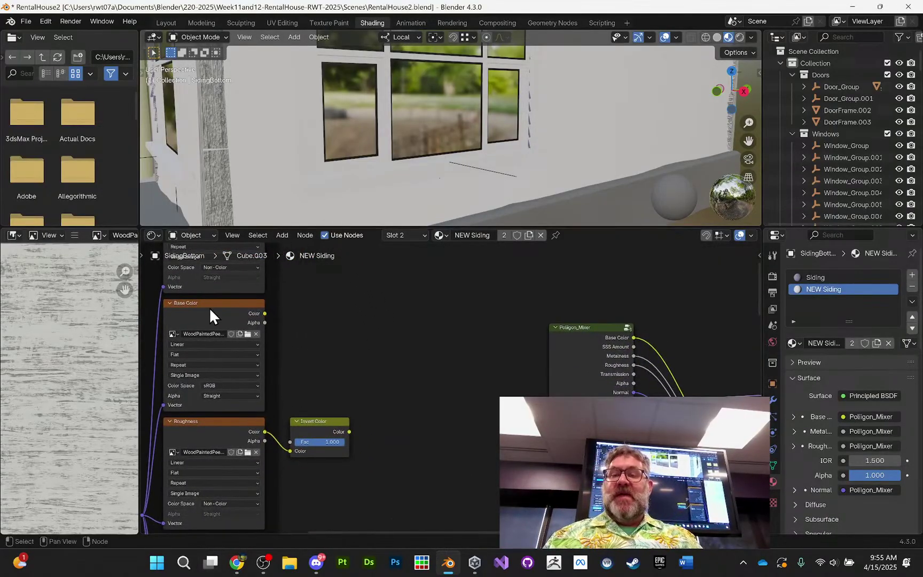
left_click_drag(265, 314, 550, 443)
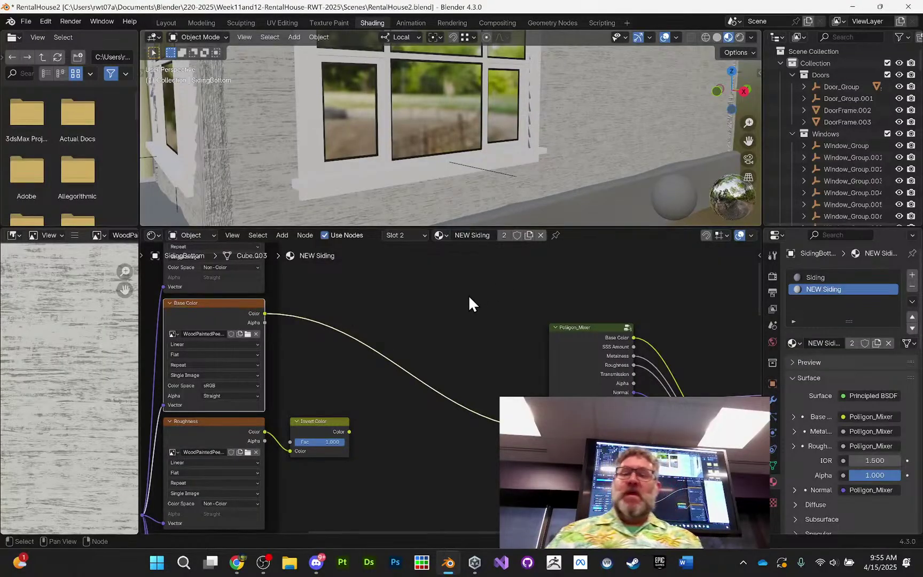
middle_click_drag(470, 294, 431, 287)
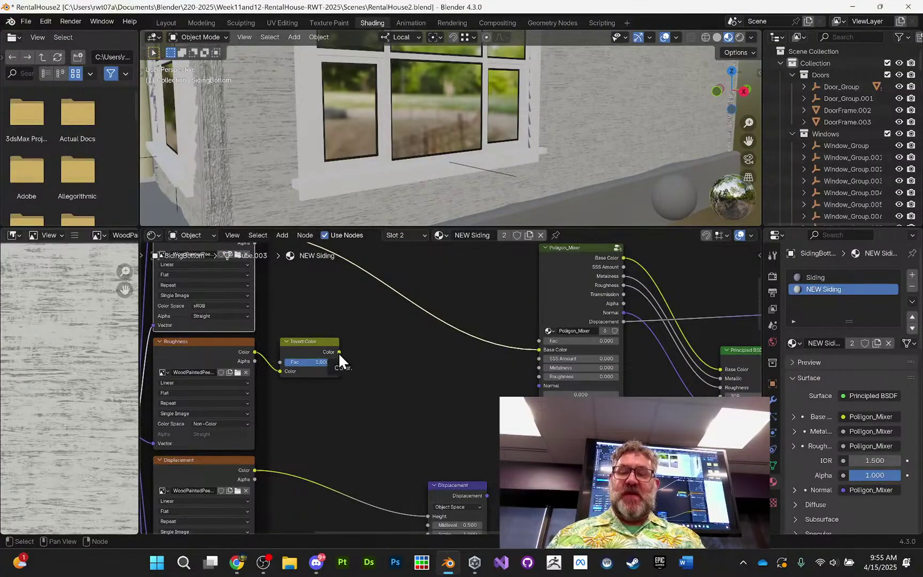
left_click_drag(340, 354, 538, 377)
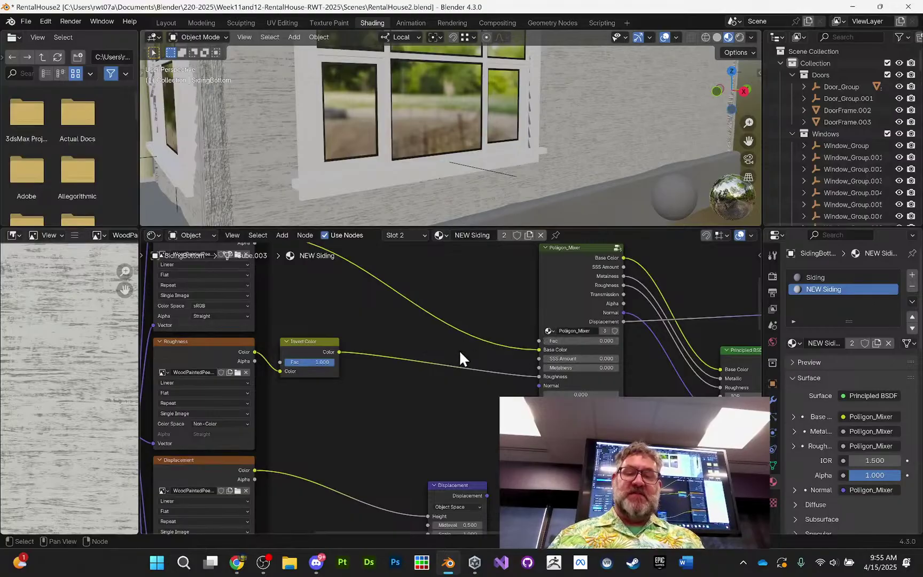
- Connect the first texture set's Displacement node to the mixer's first Displacement input
middle_click_drag(437, 371, 446, 281)
middle_click_drag(475, 355, 444, 399)
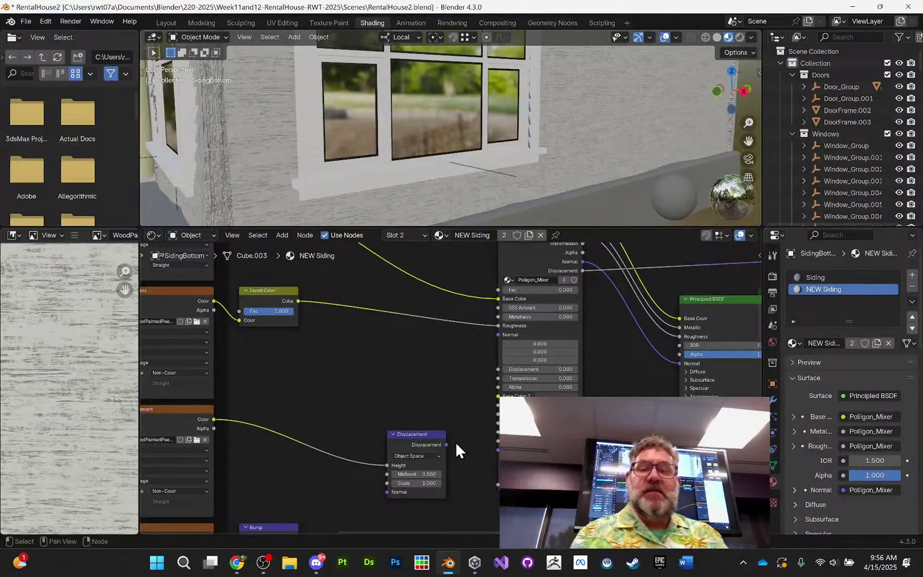
middle_click_drag(421, 408, 401, 417)
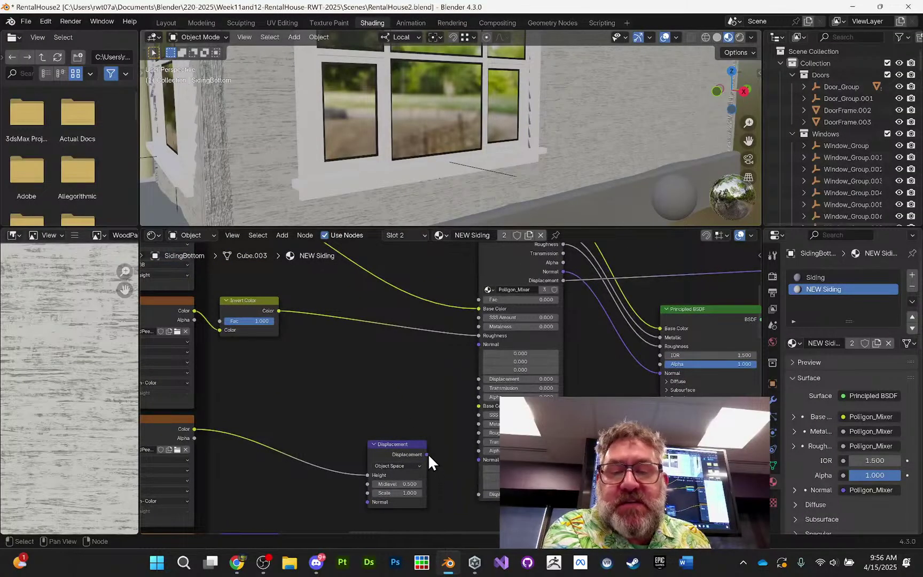
left_click_drag(426, 454, 474, 380)
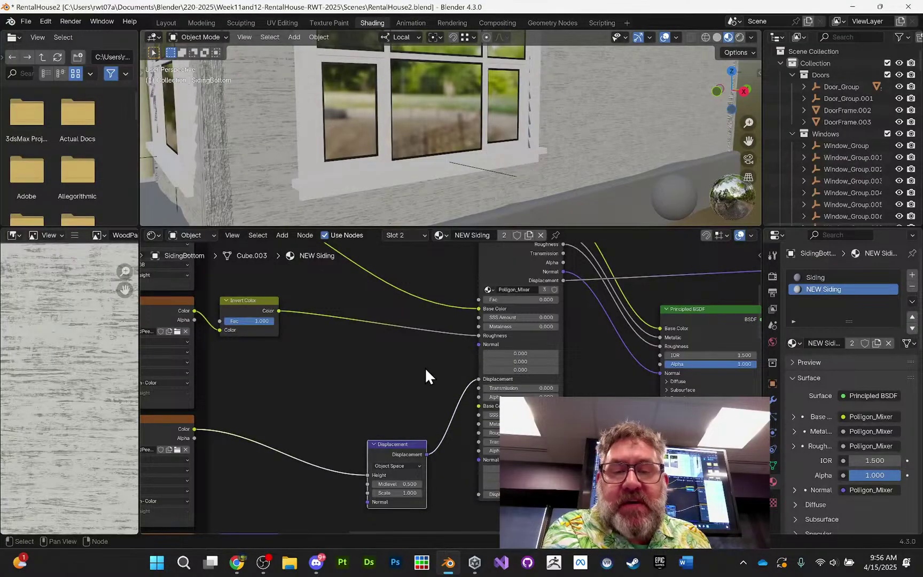
- Connect the Normal output of the first texture set's Bump node to the mixer's first Normal input
middle_click_drag(426, 365, 468, 308)
middle_click_drag(399, 365, 392, 346)
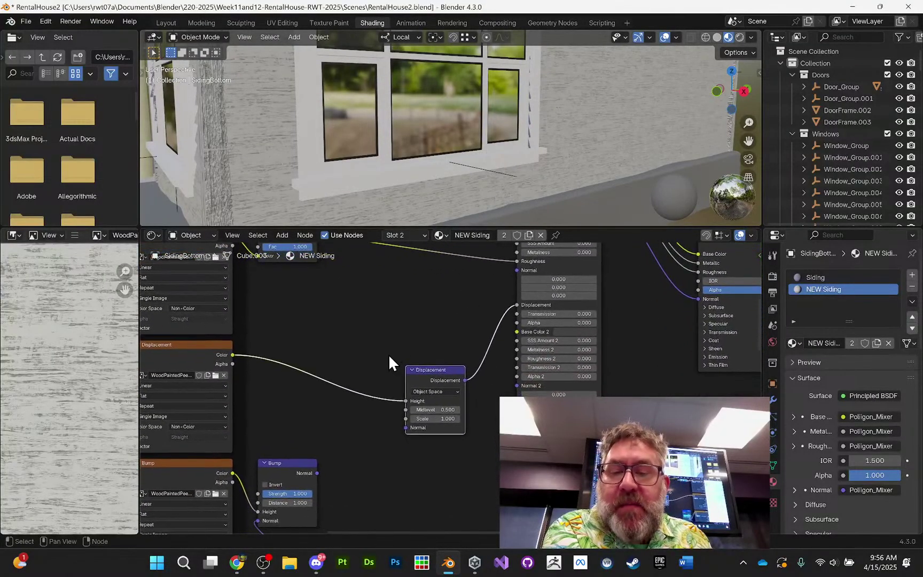
middle_click_drag(189, 435, 316, 363)
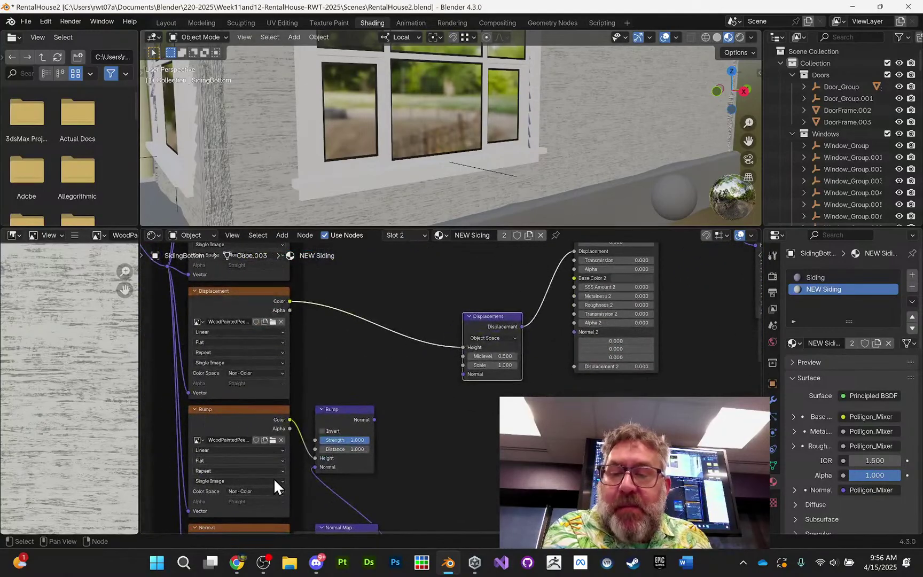
middle_click_drag(366, 434, 372, 374)
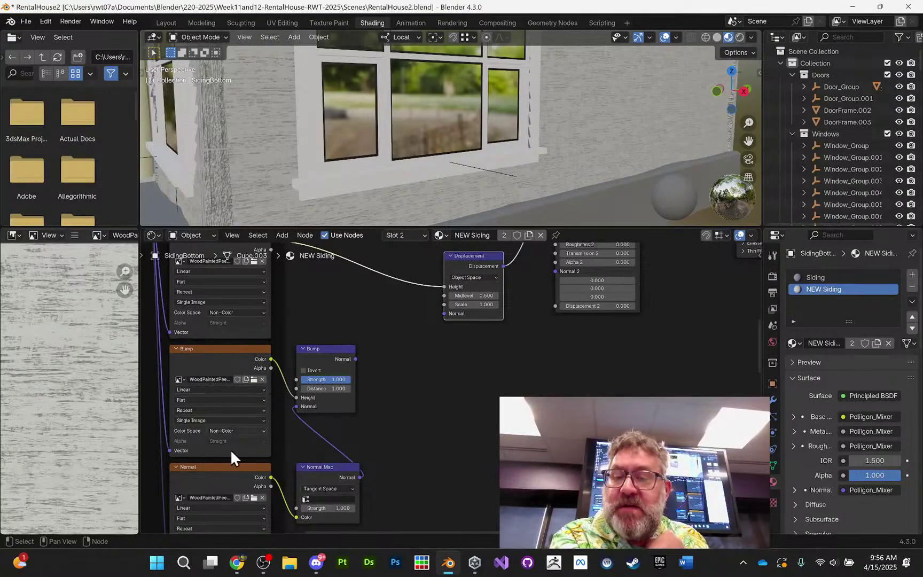
middle_click_drag(368, 358, 350, 386)
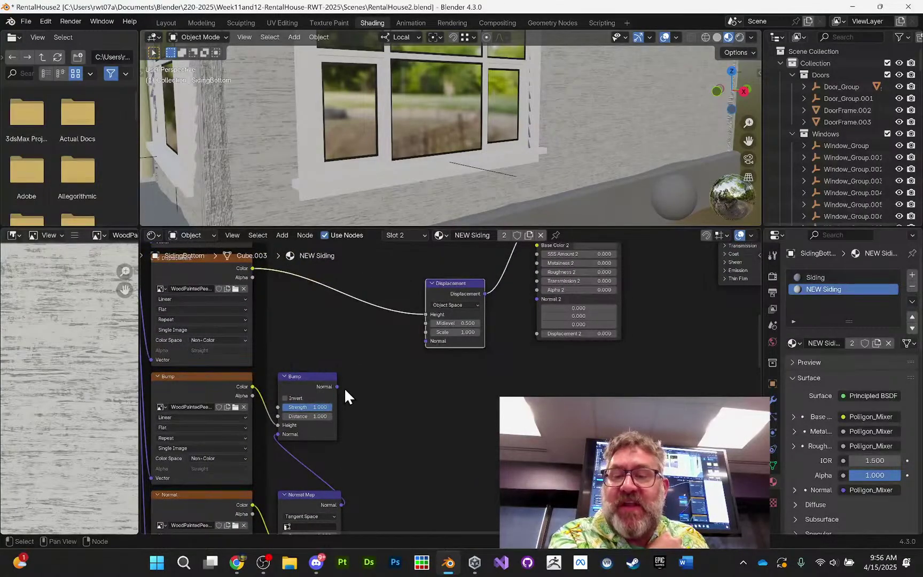
left_click_drag(337, 386, 533, 354)
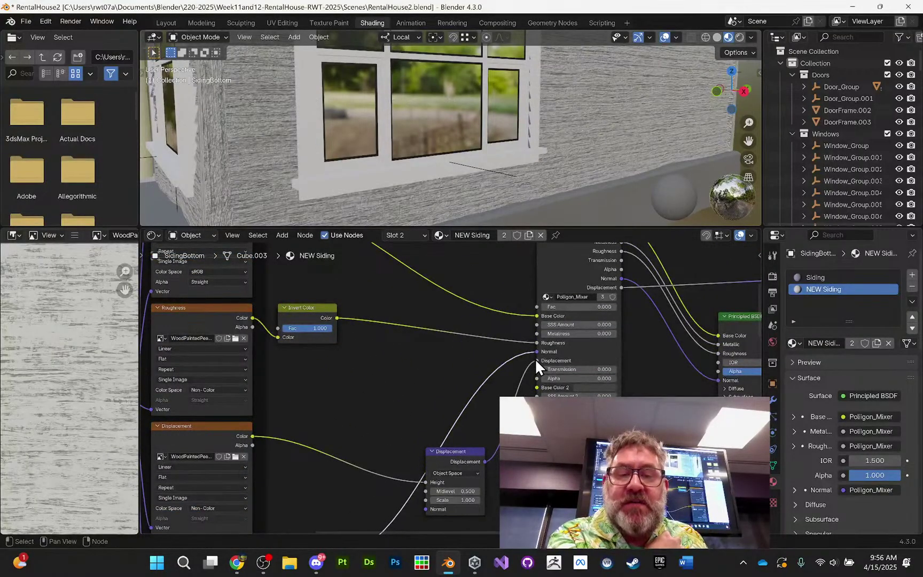
- Test the mixer's Fac at 1 and restore it to 0
middle_click_drag(487, 346, 393, 378)
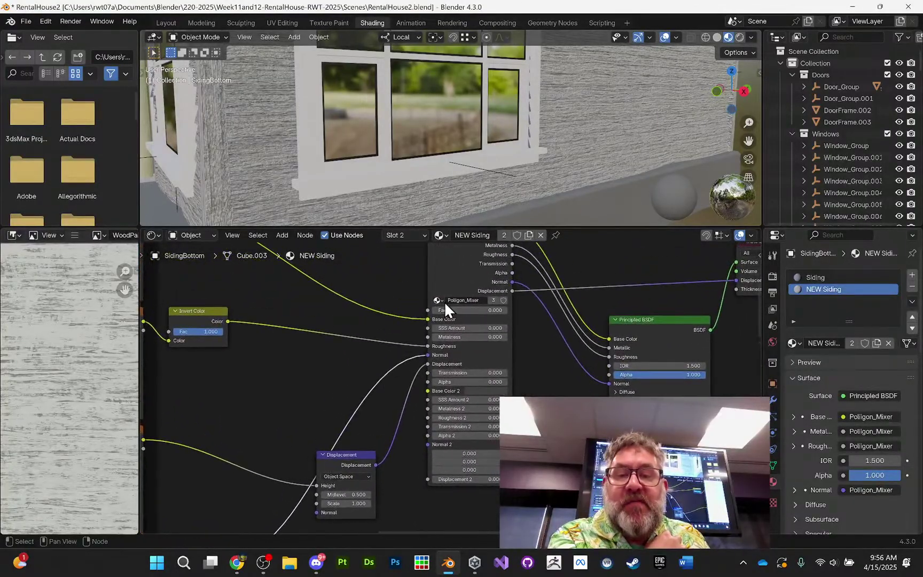
left_click(485, 310)
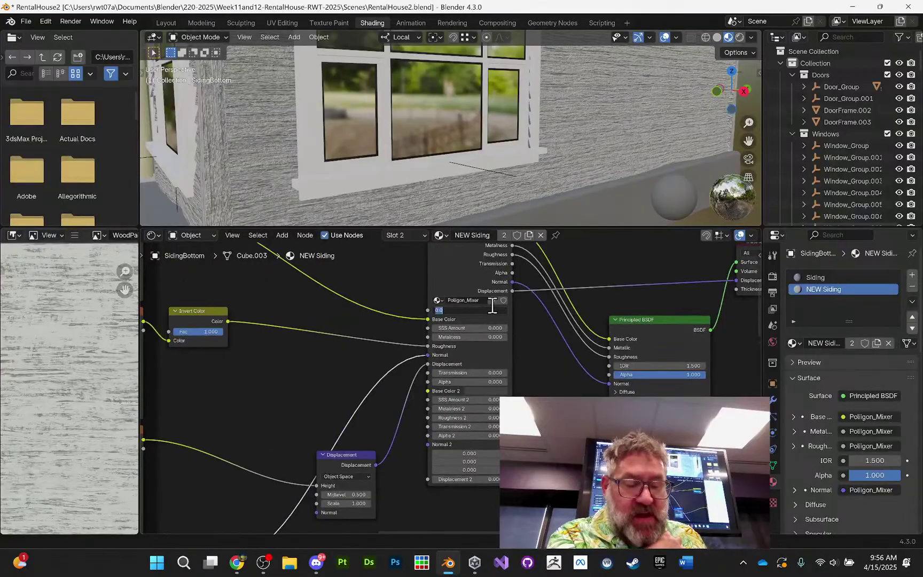
type("1")
key("Return")
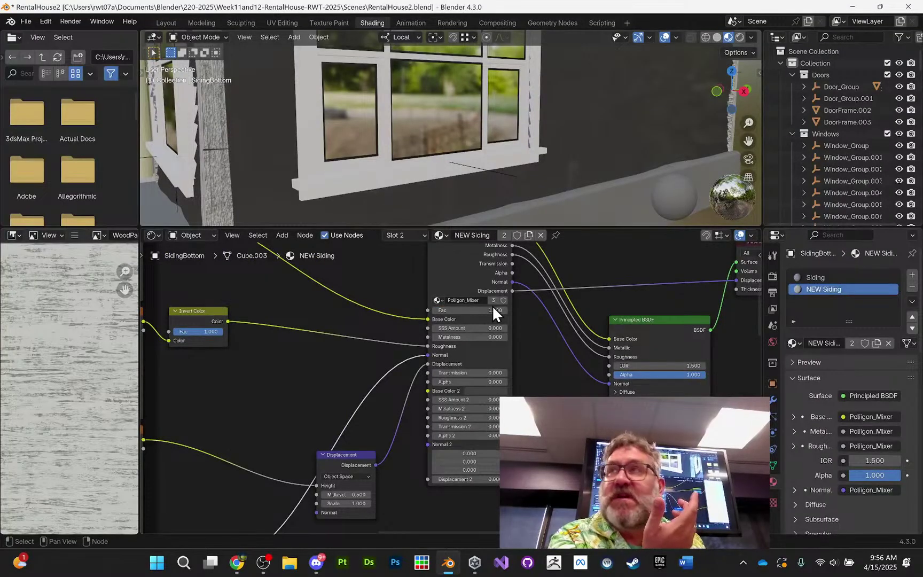
left_click(456, 310)
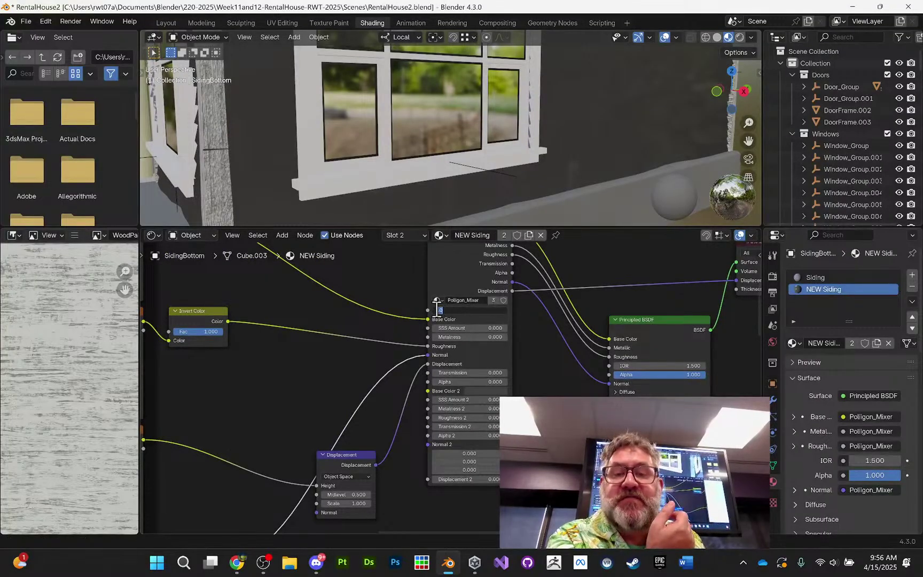
key("Return")
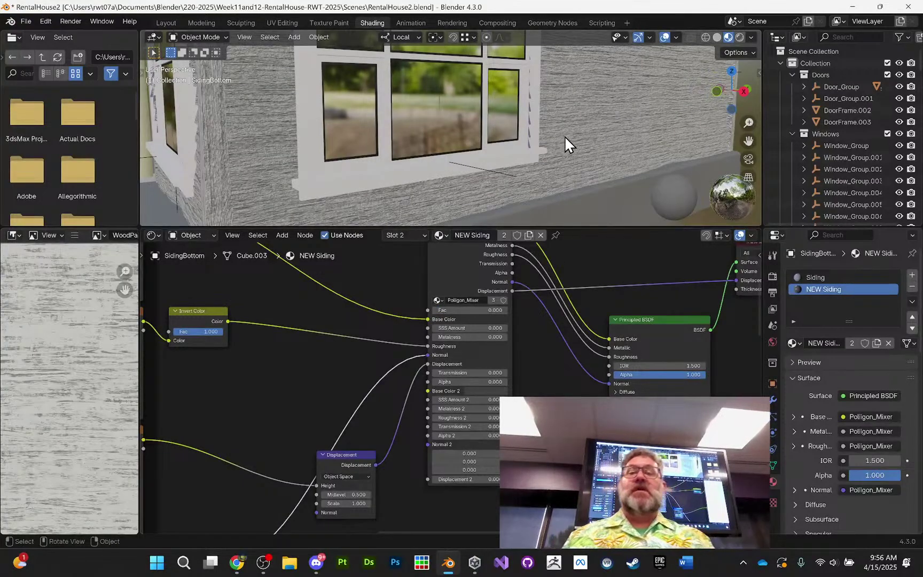
- Switch to the Layout workspace, hide the viewport's sidebar and examine the siding material around the house's porch and windows
middle_click_drag(565, 136, 582, 139)
middle_click_drag(559, 132, 515, 146)
middle_click_drag(380, 266, 385, 270)
left_click(169, 22)
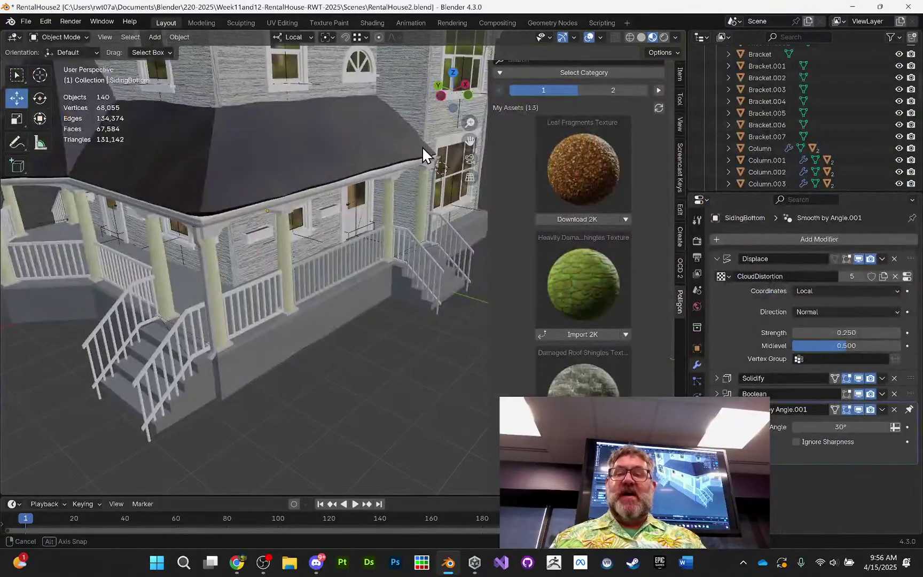
mouse_move(422, 146)
middle_mouse_down()
mouse_move(381, 147)
mouse_move(408, 137)
middle_mouse_up()
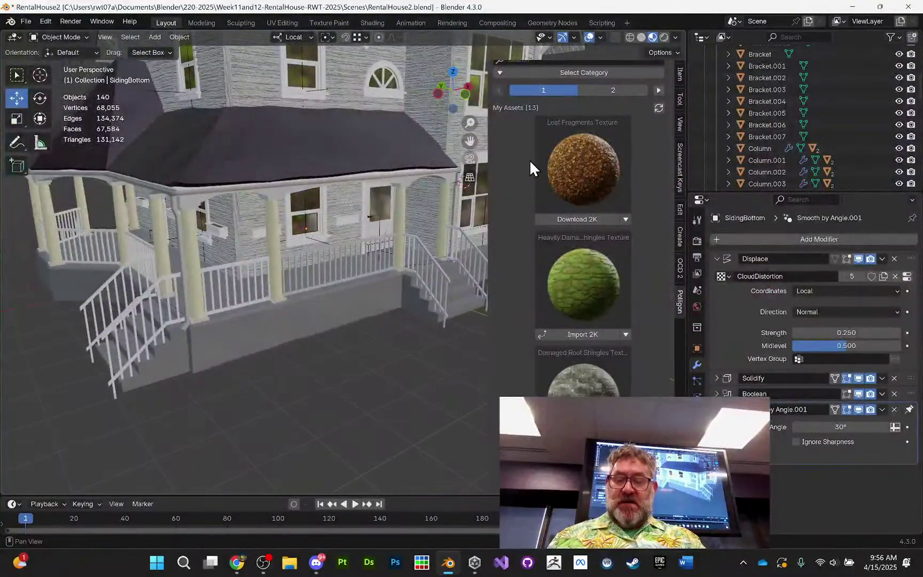
key("n")
middle_click_drag(493, 152, 394, 224)
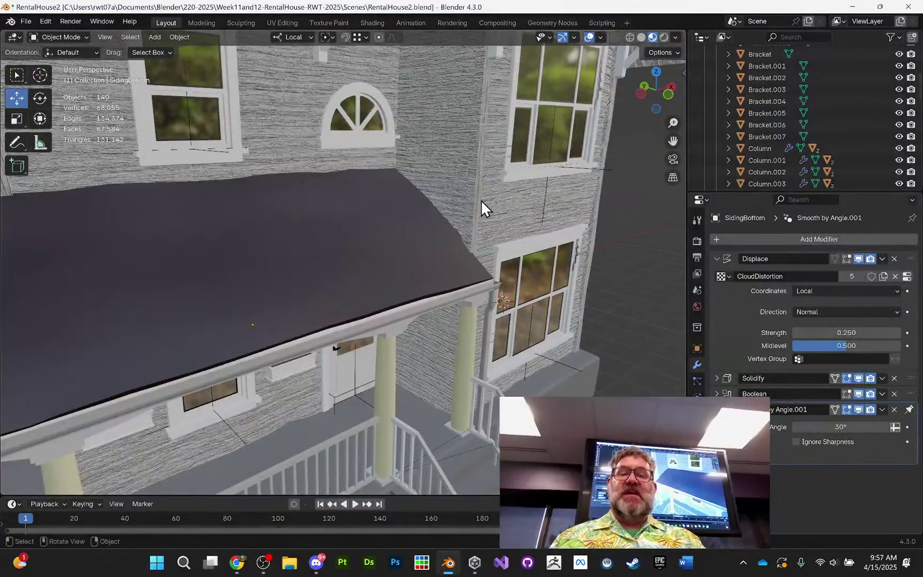
- Preview the house's siding and porch in Rendered viewport shading, and return to Material Preview shading
left_click(663, 37)
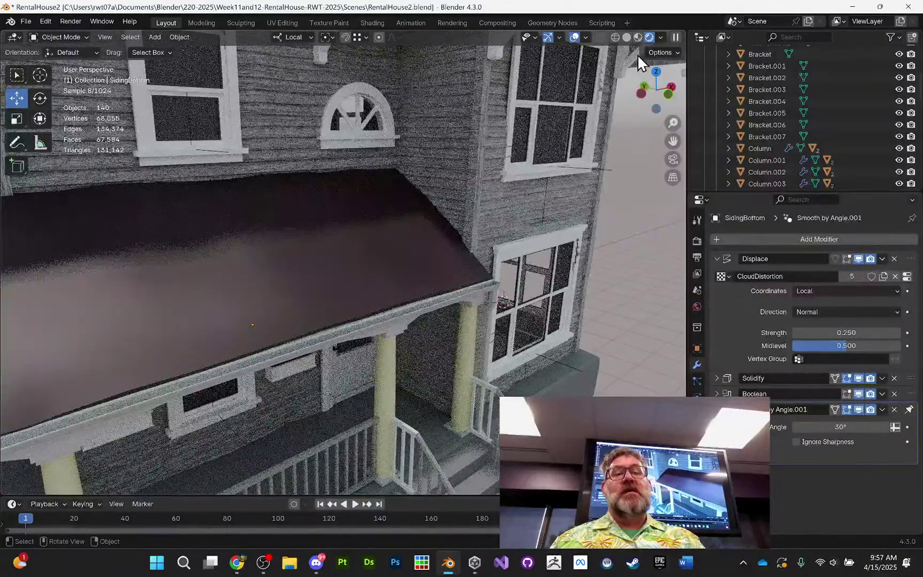
left_click(637, 37)
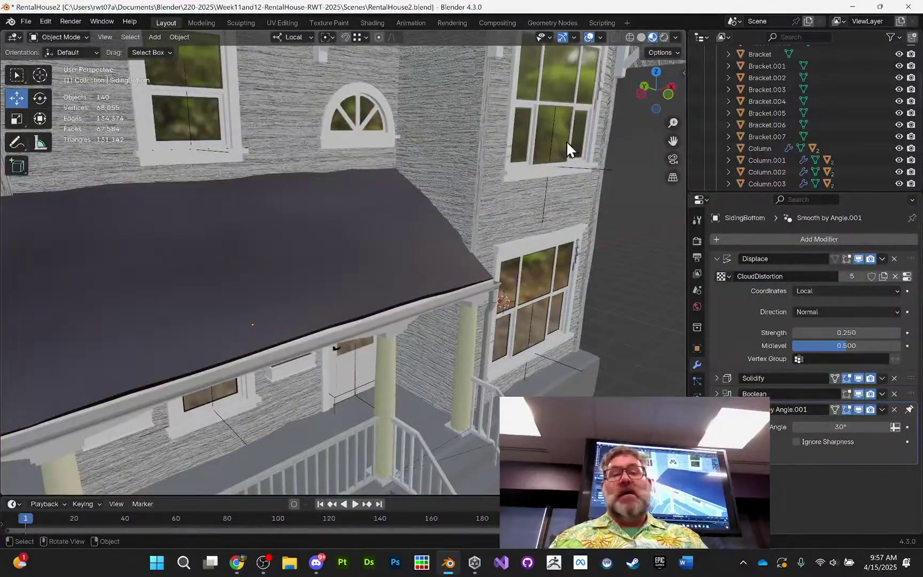
- In the Shading workspace, move the Poliigon mixer, Principled BSDF and Material Output nodes down beside the second texture set
left_click(371, 22)
scroll(522, 338, "down", 4)
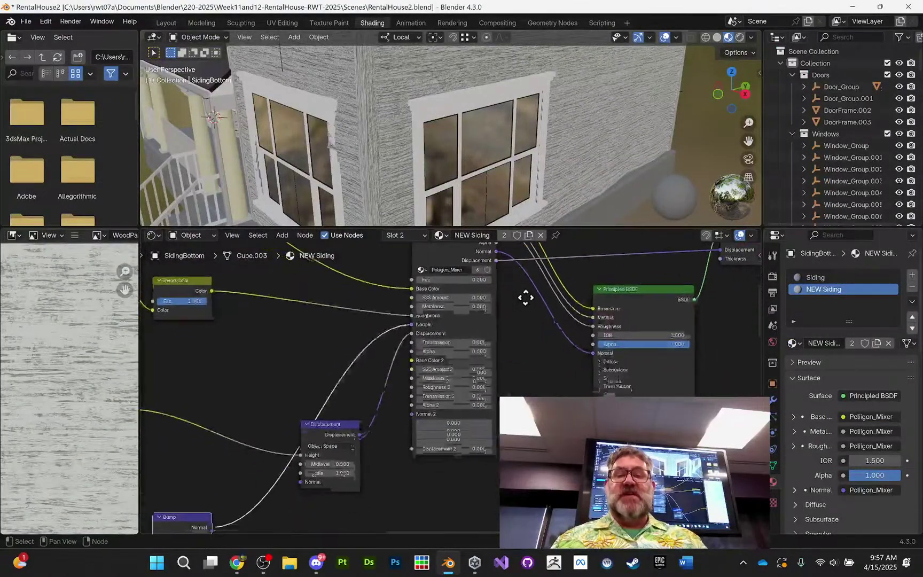
middle_click_drag(520, 329, 474, 389)
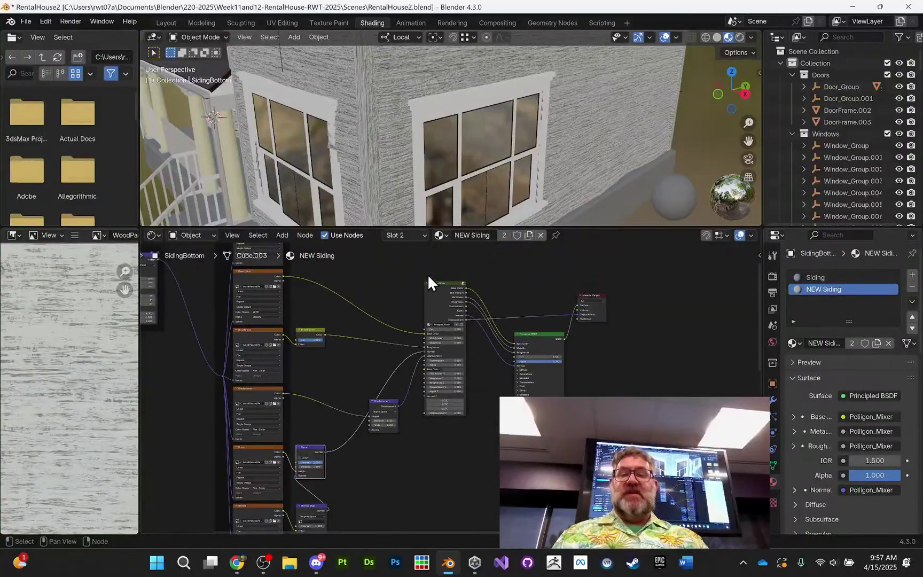
left_click_drag(427, 262, 613, 397)
middle_click_drag(629, 381, 618, 331)
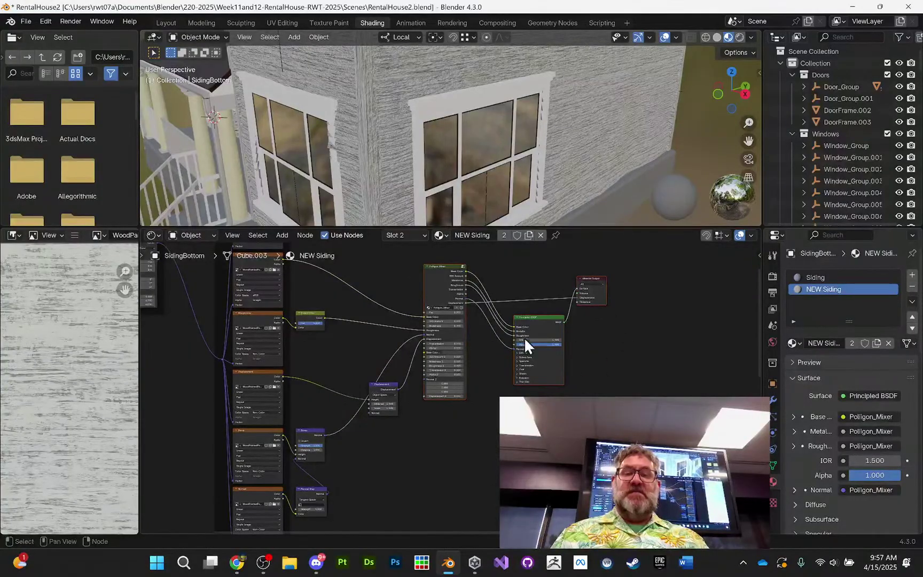
middle_click_drag(577, 390, 593, 348)
middle_click_drag(510, 303, 504, 337)
left_click_drag(453, 264, 510, 436)
middle_click_drag(566, 370, 533, 254)
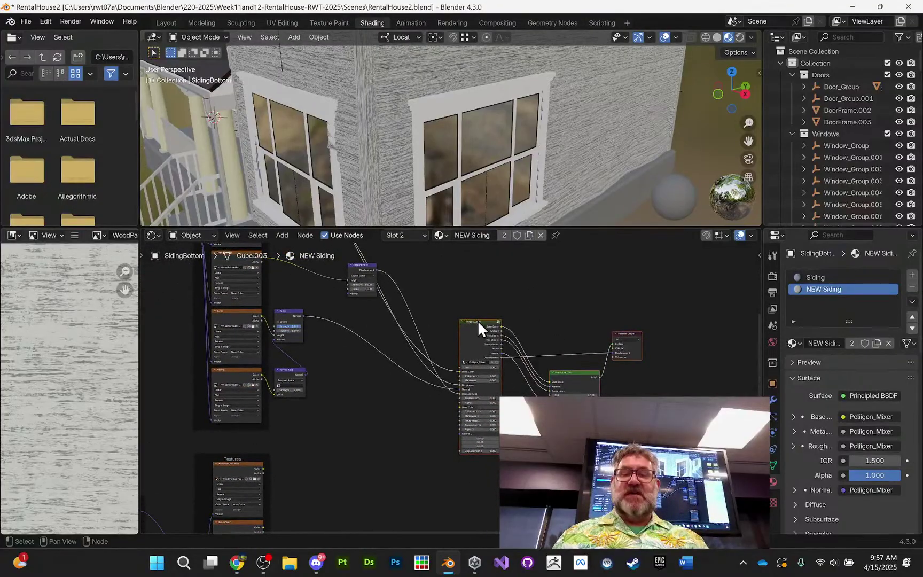
left_click_drag(477, 322, 453, 398)
middle_click_drag(524, 364, 547, 297)
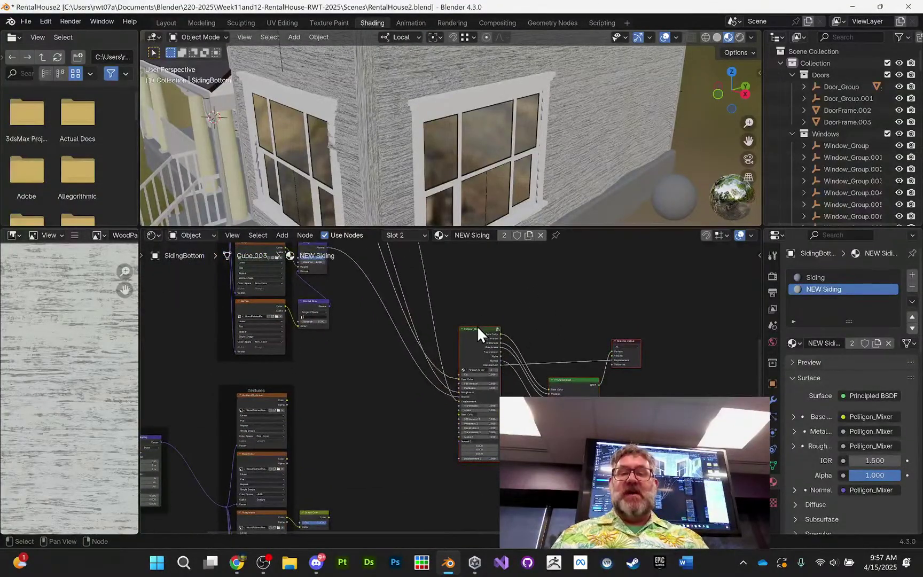
left_click_drag(477, 333, 441, 417)
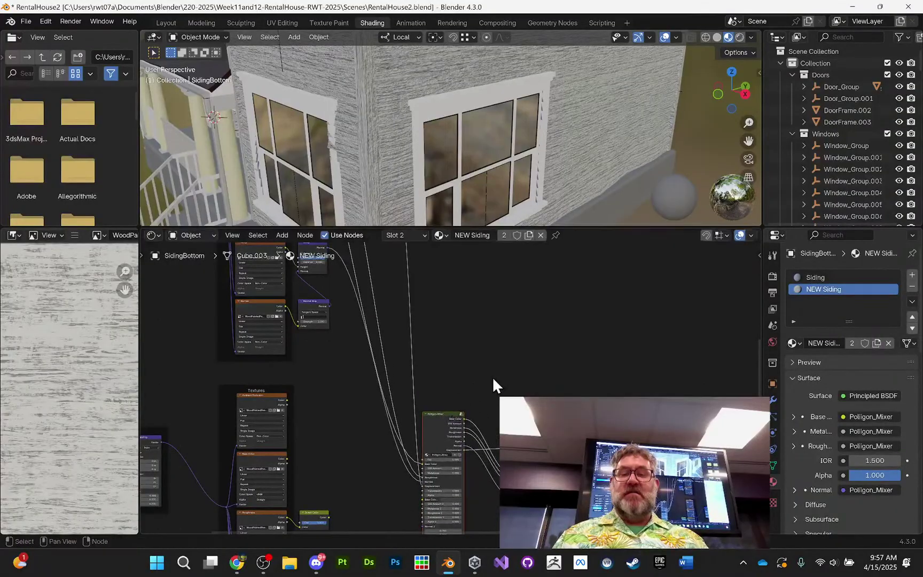
middle_click_drag(493, 385, 558, 273)
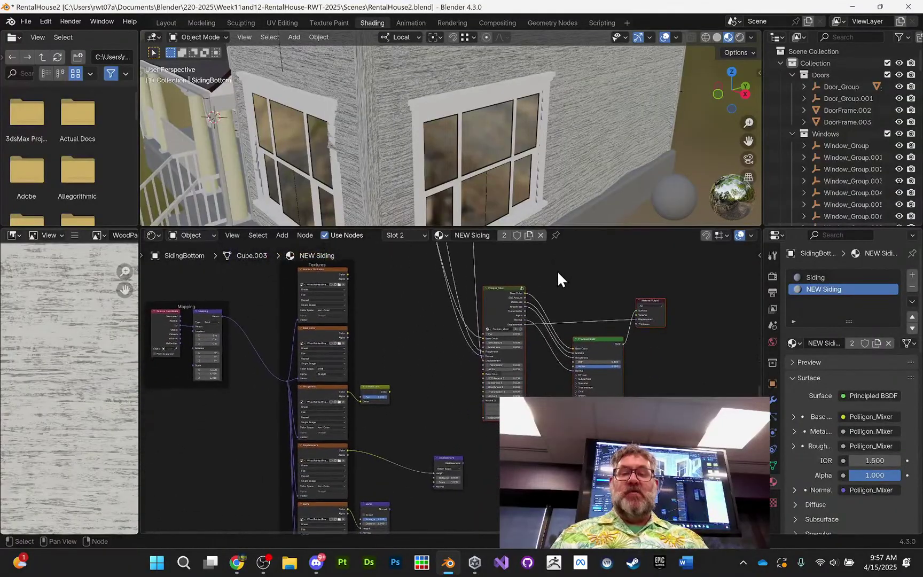
left_click(503, 286)
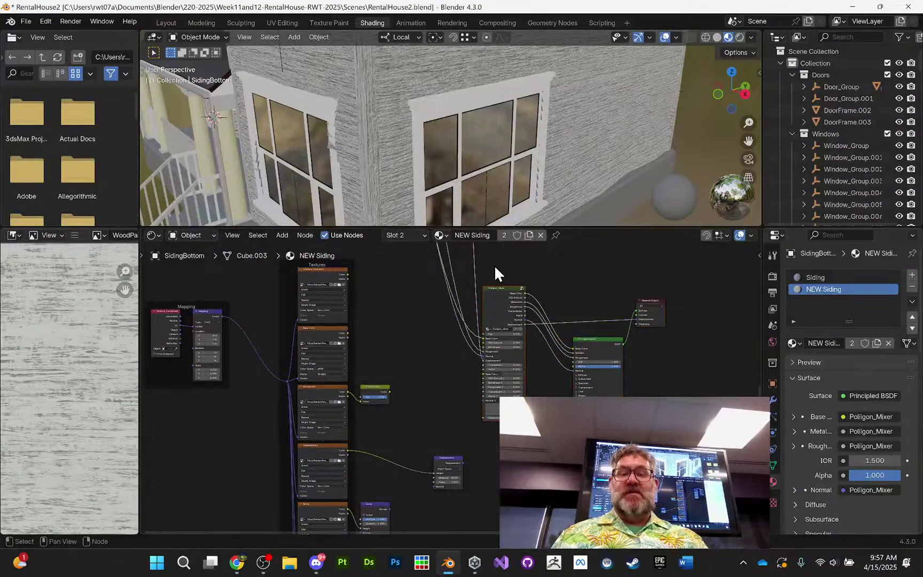
- Connect the second texture set's Base Color to the mixer's Base Color 2 and its Invert Color output to Roughness 2
scroll(433, 318, "up", 3)
middle_click_drag(458, 330, 433, 303)
scroll(441, 335, "up", 2)
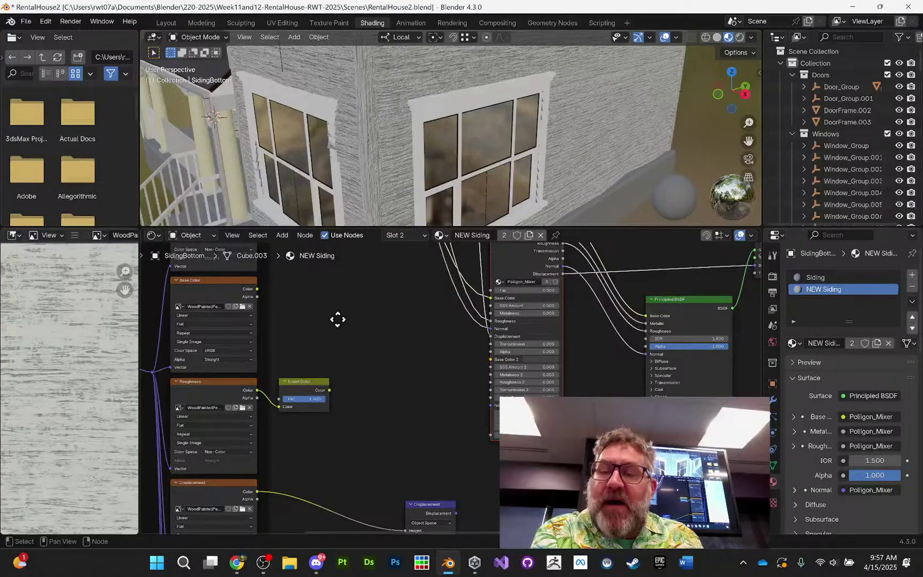
mouse_move(338, 319)
middle_mouse_down()
mouse_move(421, 367)
mouse_move(398, 419)
mouse_move(384, 342)
mouse_move(361, 317)
mouse_move(320, 313)
middle_mouse_up()
left_click_drag(242, 287, 466, 365)
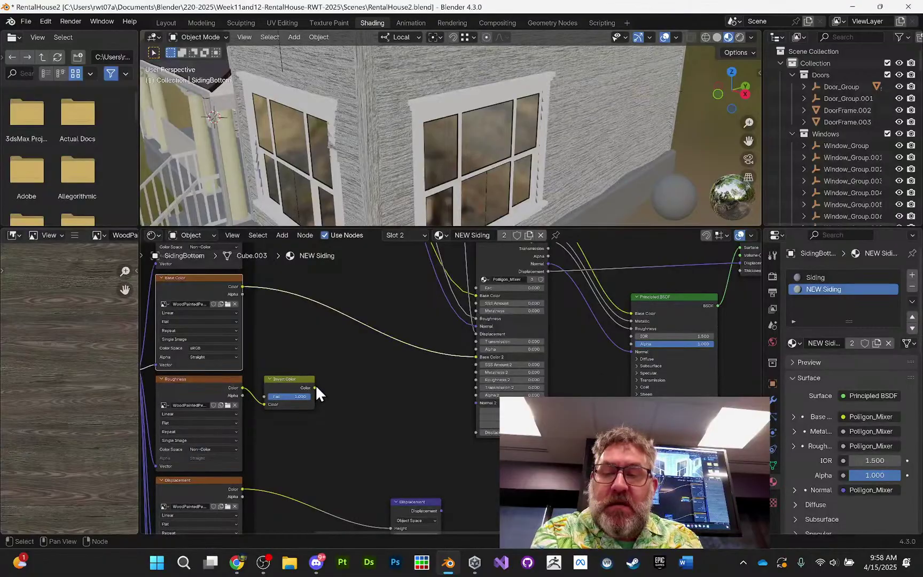
left_click_drag(315, 388, 474, 381)
- Connect the second set's Displacement node to the mixer's Displacement 2 and its Bump Normal output to Normal 2
middle_click_drag(452, 413, 410, 356)
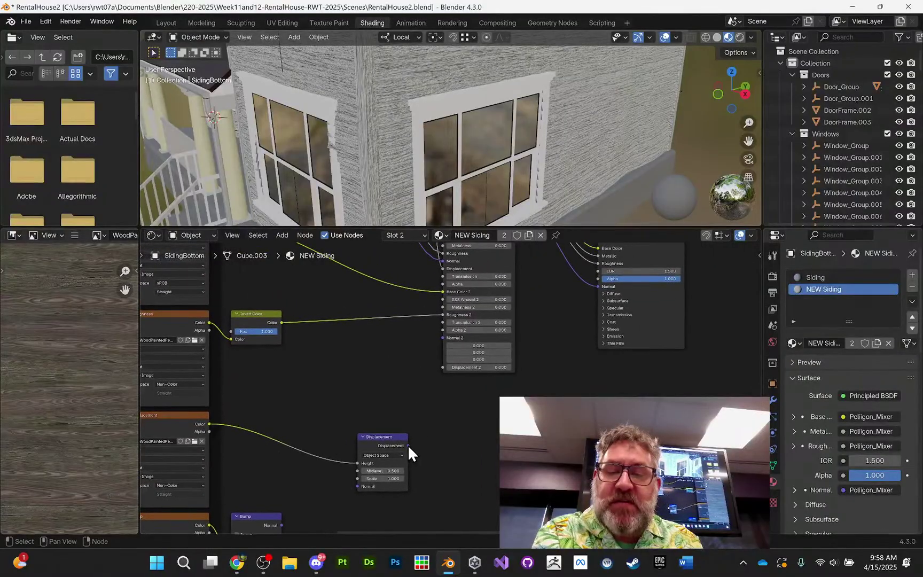
left_click_drag(408, 445, 438, 371)
middle_click_drag(450, 415, 421, 298)
left_click_drag(256, 422, 417, 372)
- Examine the second texture set's Mapping frame, image nodes and links to the mixer
middle_click_drag(490, 398, 671, 410)
scroll(576, 446, "down", 8)
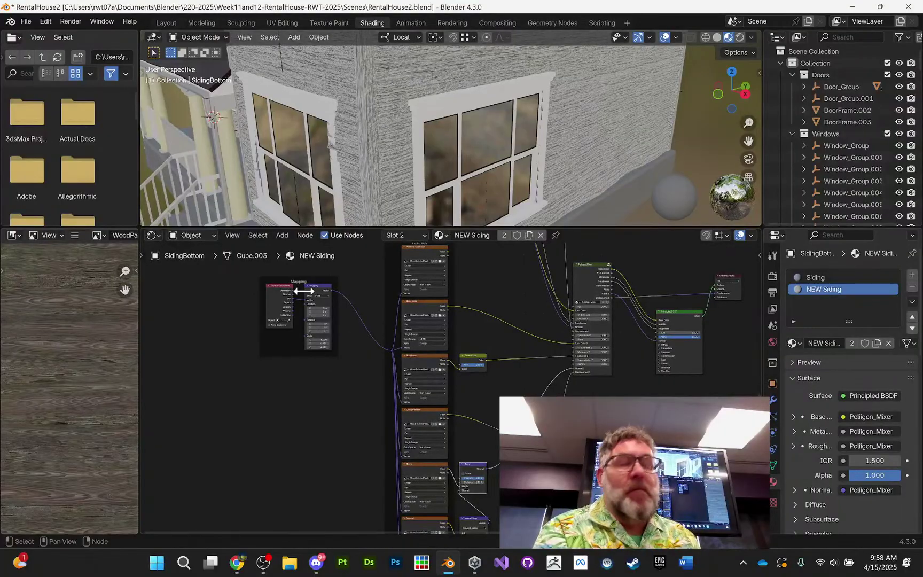
middle_click_drag(336, 305, 365, 316)
scroll(346, 351, "up", 4)
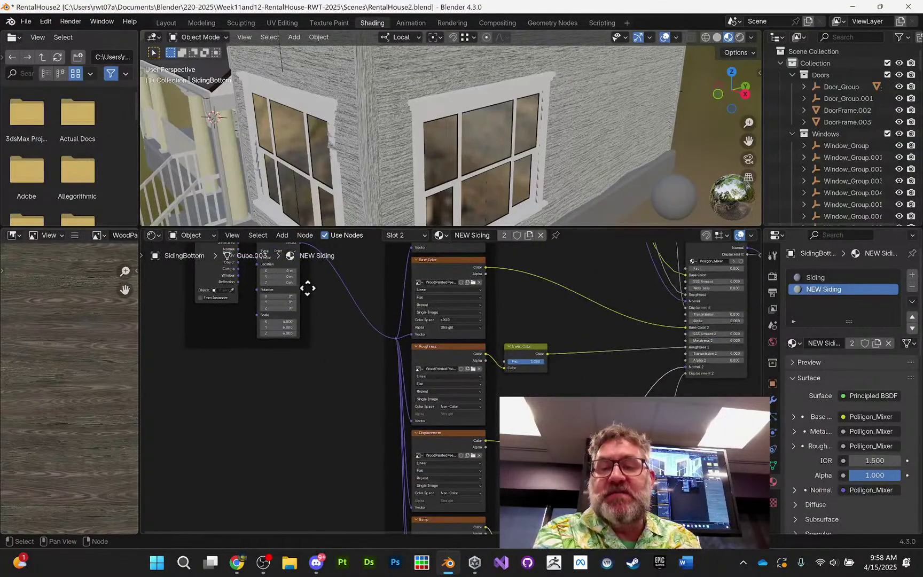
middle_click_drag(325, 334, 229, 294)
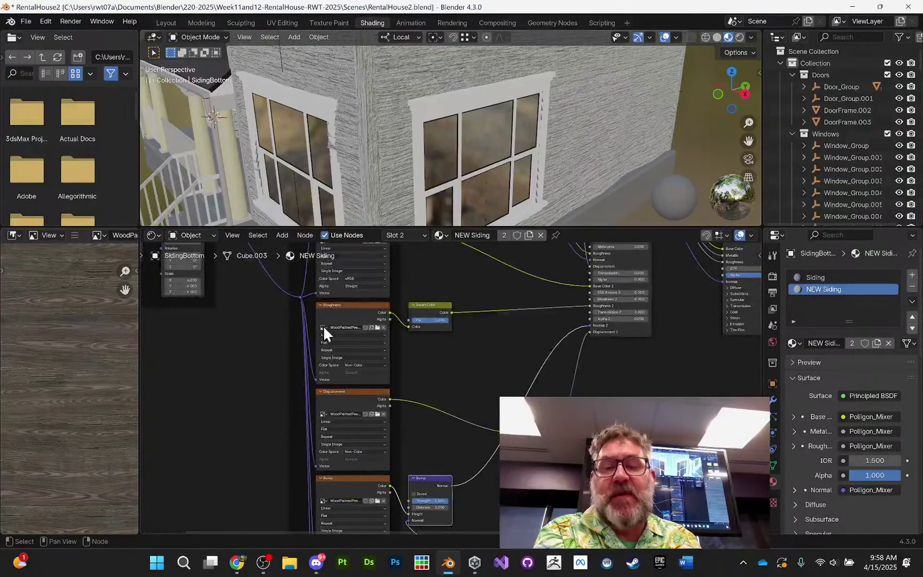
middle_click_drag(262, 327, 437, 434)
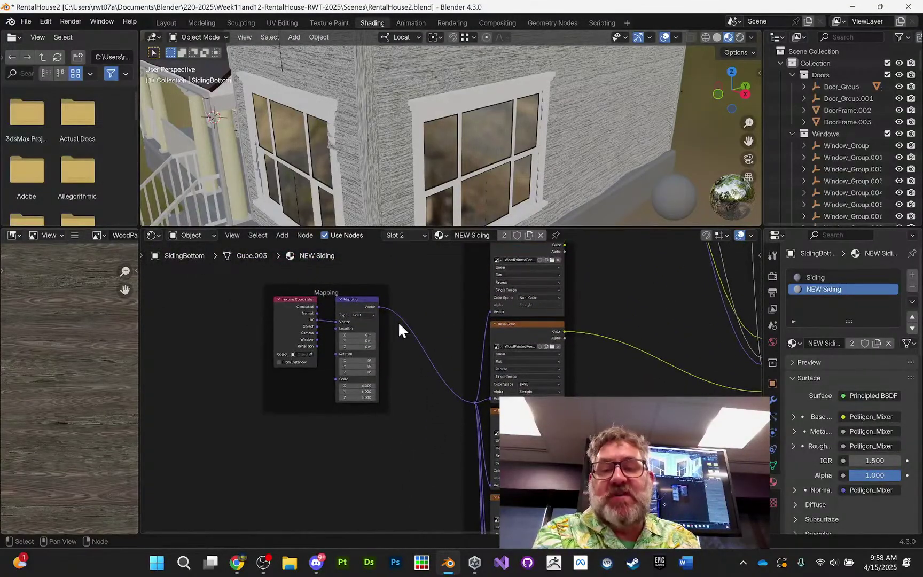
scroll(342, 342, "up", 1)
middle_click_drag(420, 310, 326, 284)
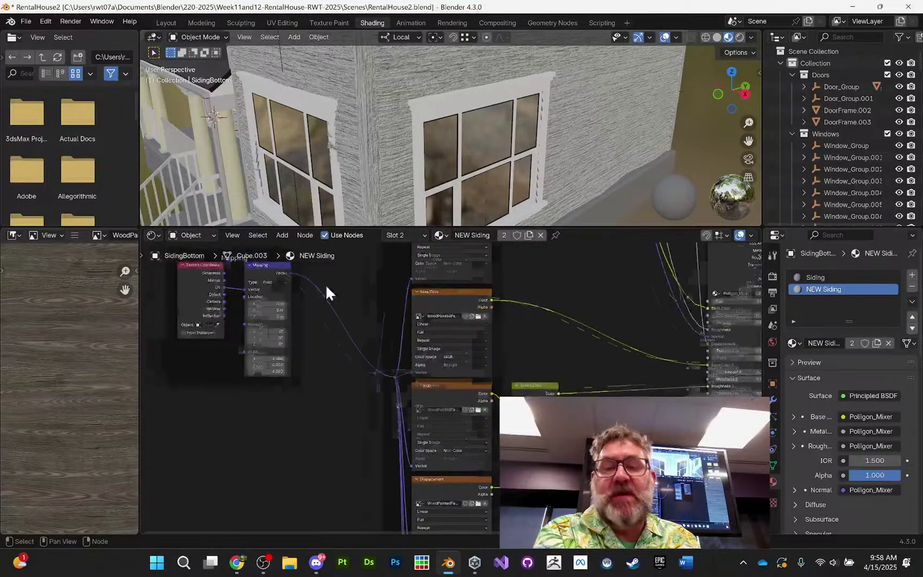
mouse_move(495, 402)
middle_mouse_down()
mouse_move(441, 345)
mouse_move(455, 347)
mouse_move(409, 292)
middle_mouse_up()
middle_click_drag(483, 386, 516, 274)
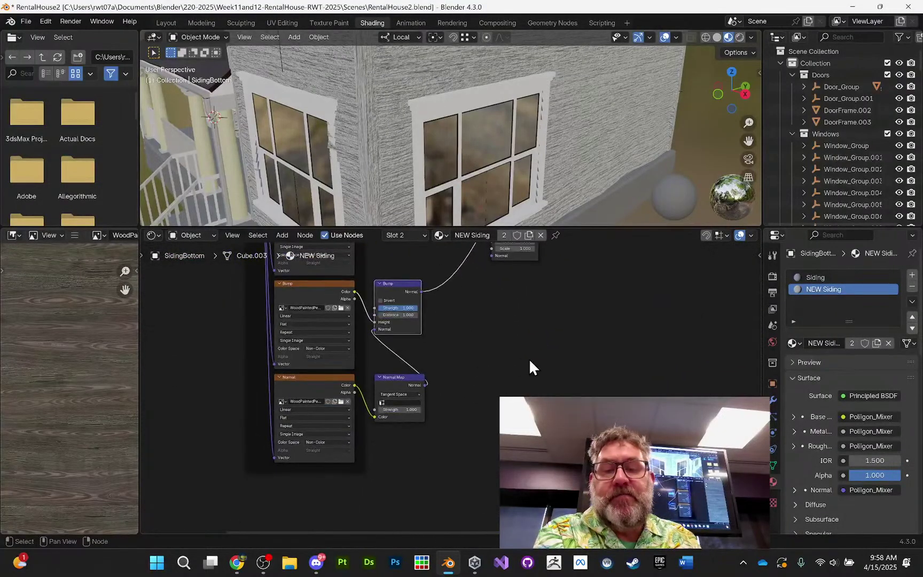
mouse_move(515, 375)
middle_mouse_down()
mouse_move(383, 413)
mouse_move(361, 449)
middle_mouse_up()
middle_click_drag(440, 401, 424, 492)
middle_click_drag(447, 376, 442, 467)
scroll(466, 419, "down", 4)
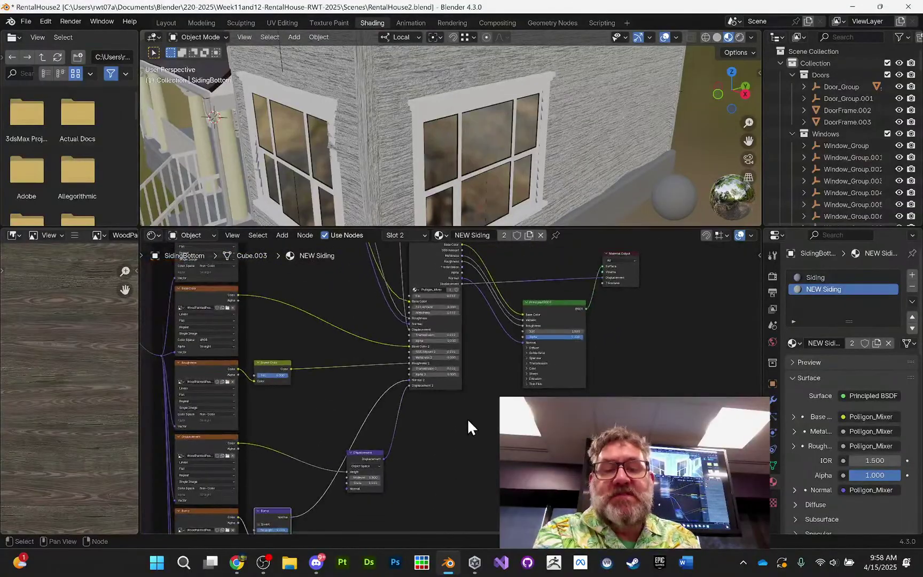
middle_click_drag(475, 424, 482, 461)
- Try adjusting the mixer's Fac value and return it to 0
scroll(449, 385, "up", 7)
middle_click_drag(451, 354, 468, 407)
scroll(431, 404, "up", 5)
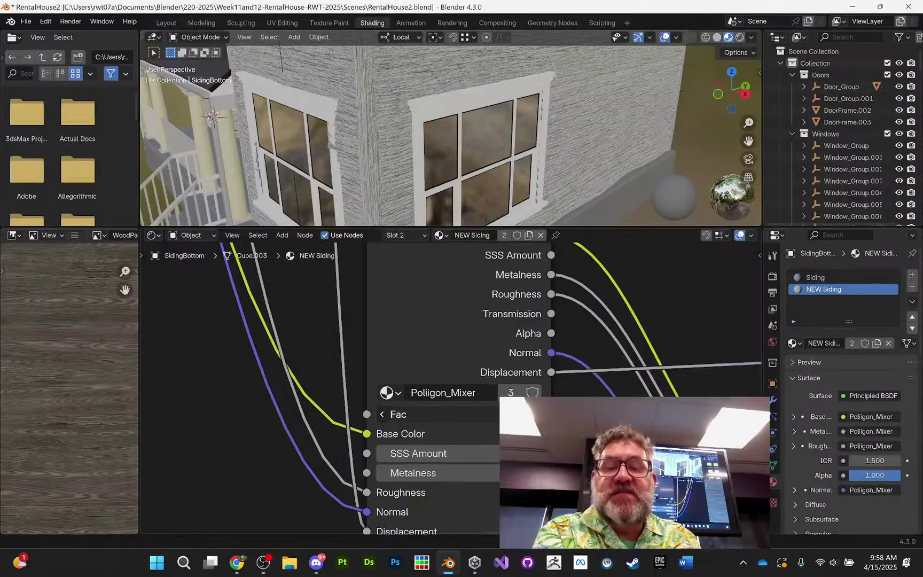
mouse_move(454, 415)
left_mouse_down()
mouse_move(481, 415)
mouse_move(446, 418)
left_mouse_up()
scroll(563, 355, "down", 4)
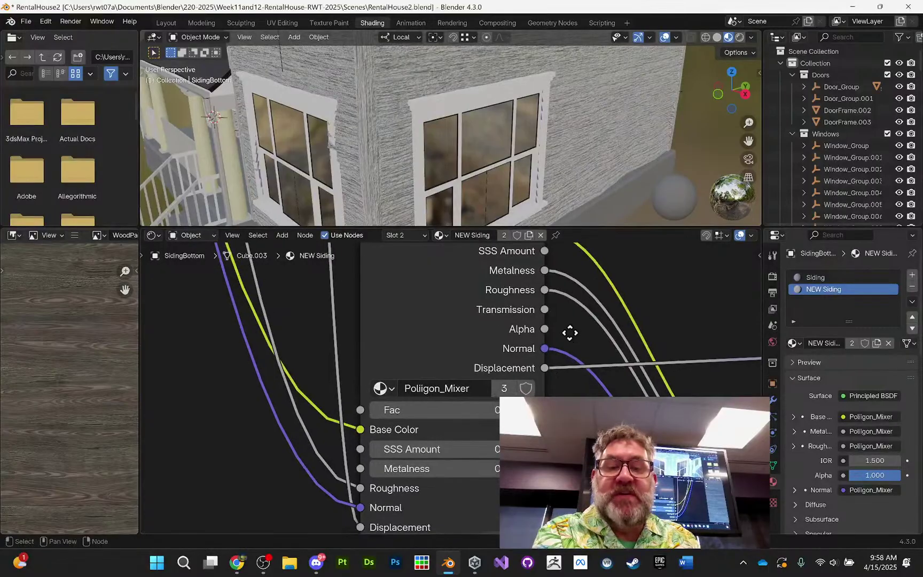
middle_click_drag(550, 318, 552, 352)
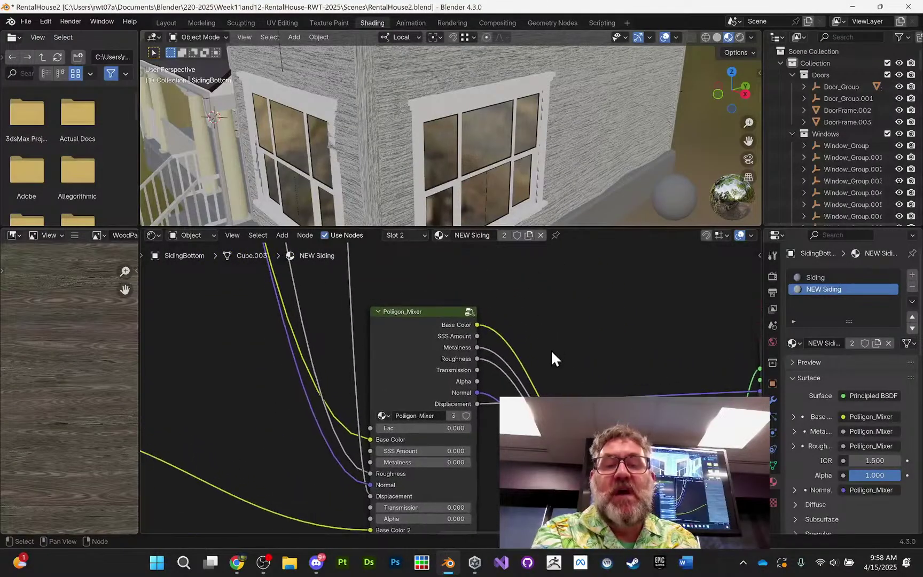
- Examine how the first and second texture sets feed the mixer, including its Fac input and the first set's Base Color output
scroll(561, 330, "down", 5)
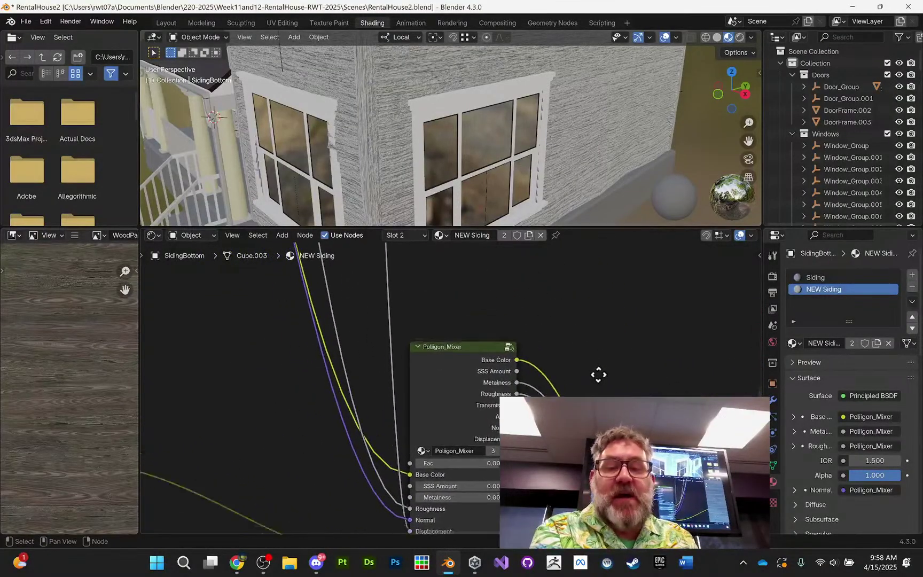
middle_click_drag(487, 300, 449, 409)
scroll(193, 355, "down", 2)
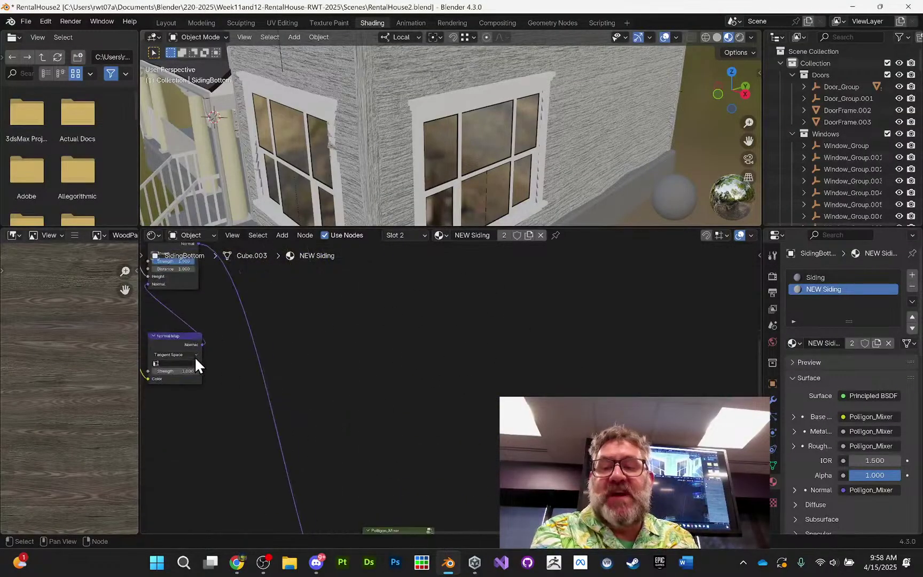
middle_click_drag(271, 354, 341, 363)
middle_click_drag(437, 351, 484, 318)
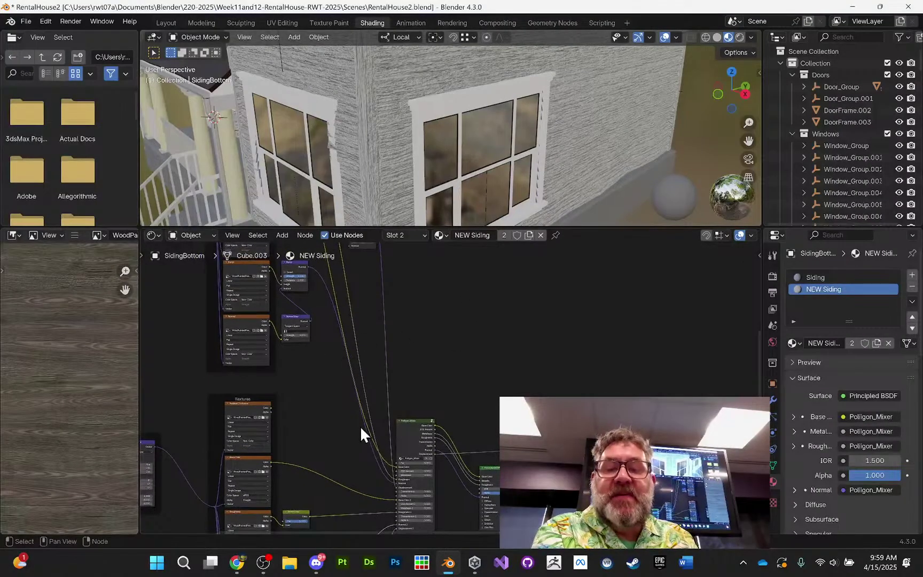
middle_click_drag(479, 383, 444, 340)
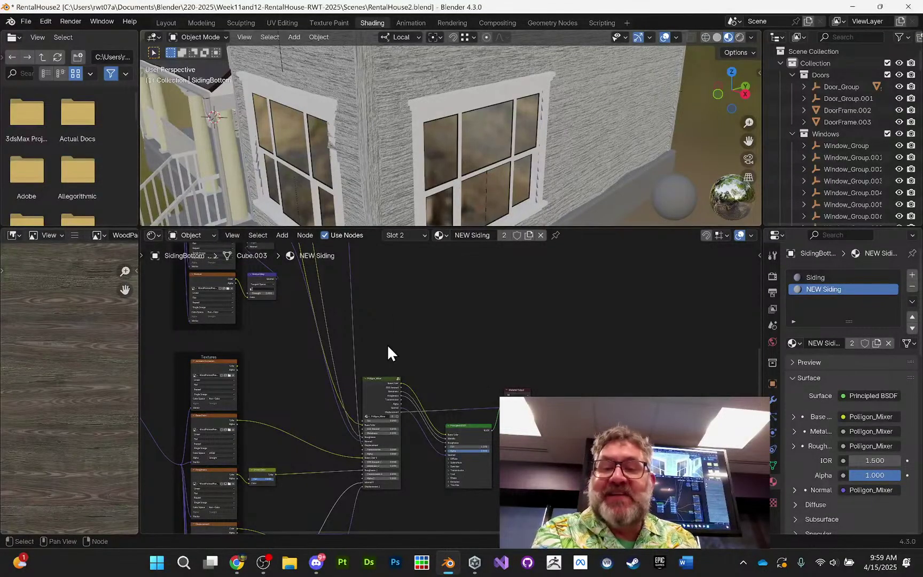
middle_click_drag(387, 345, 423, 308)
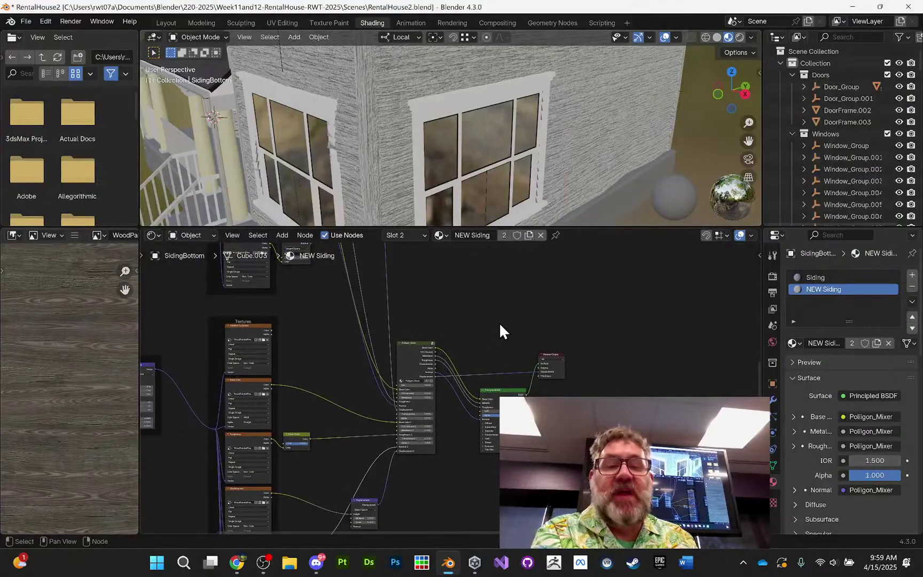
middle_click_drag(499, 330, 622, 334)
middle_click_drag(519, 248, 596, 390)
middle_click_drag(548, 297, 585, 412)
middle_click_drag(581, 374, 564, 475)
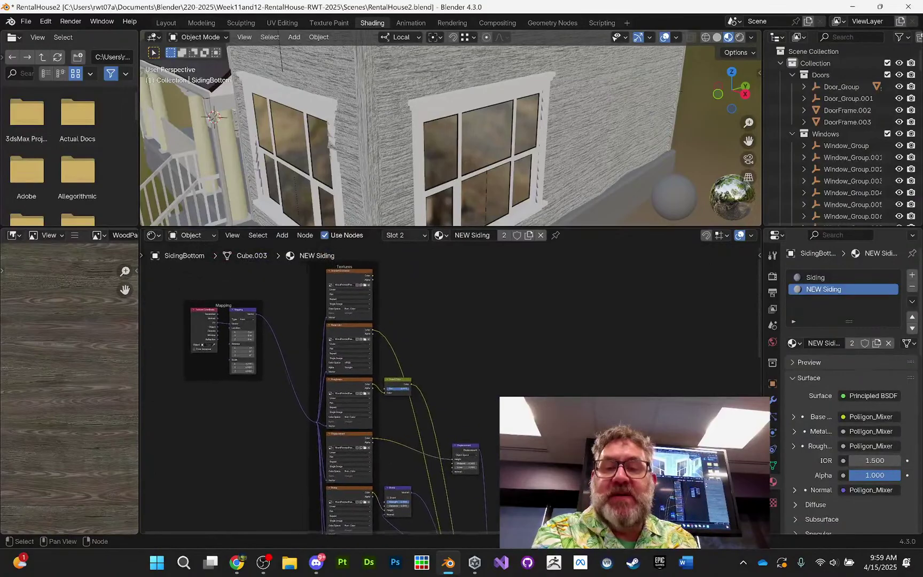
scroll(449, 392, "up", 4)
scroll(448, 385, "up", 3)
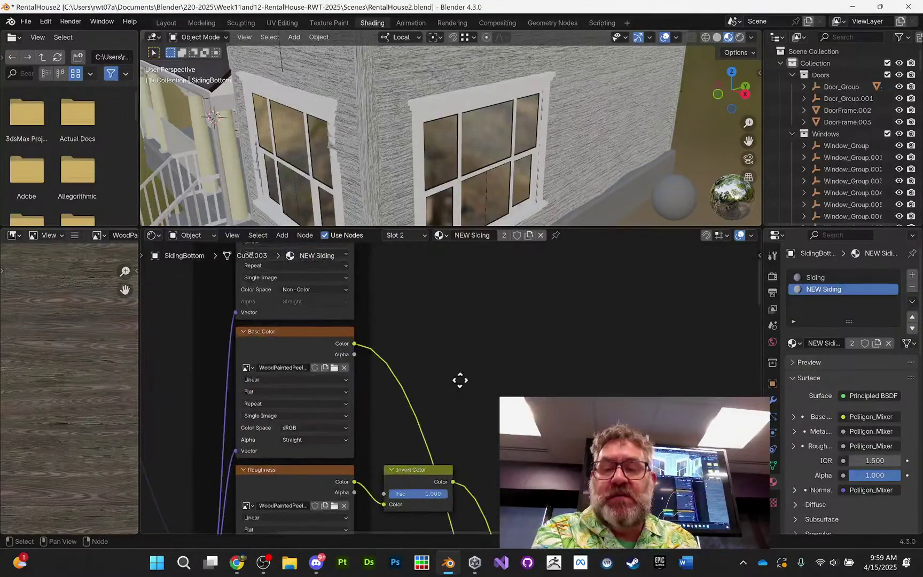
middle_click_drag(482, 332, 319, 172)
mouse_move(502, 430)
middle_mouse_down()
mouse_move(420, 301)
mouse_move(325, 189)
middle_mouse_up()
middle_click_drag(446, 406, 474, 264)
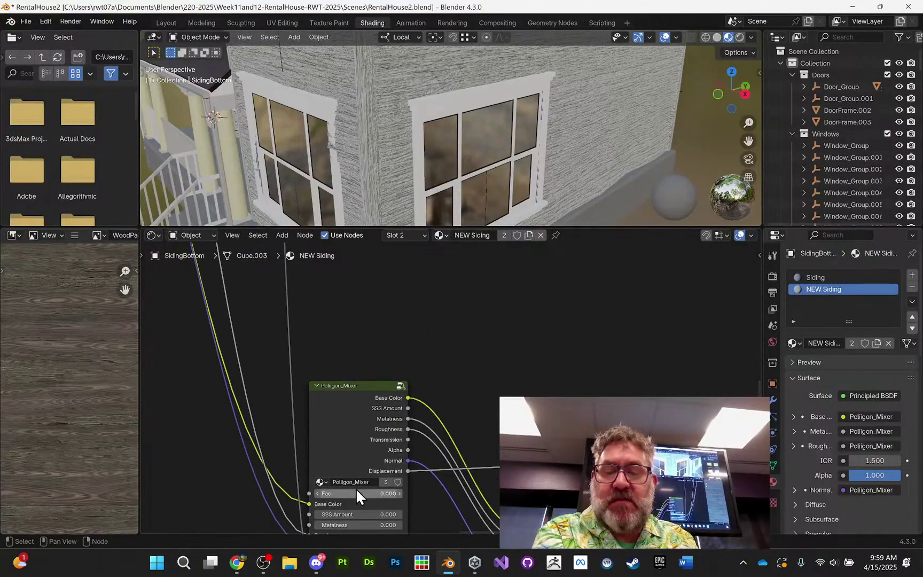
middle_click_drag(339, 375, 469, 380)
middle_click_drag(417, 291, 468, 372)
middle_click_drag(464, 332, 425, 385)
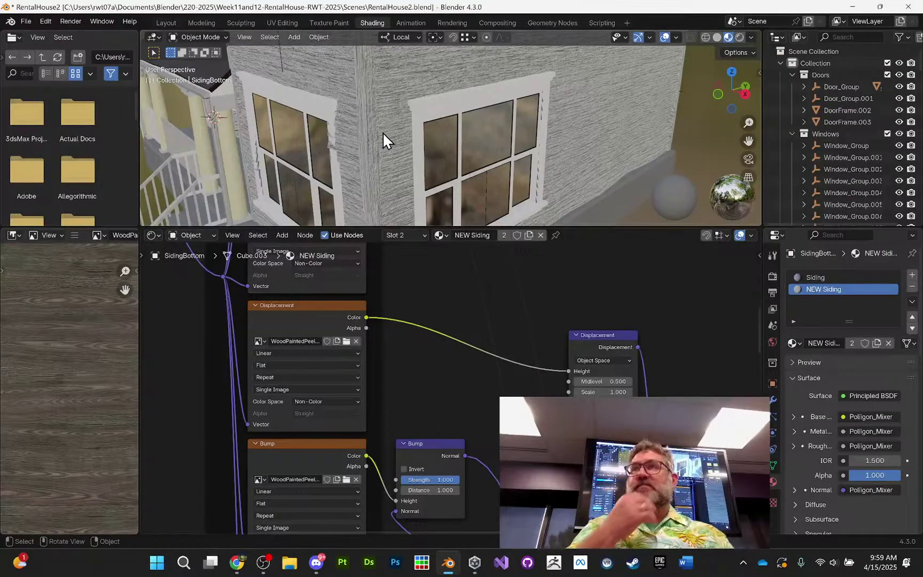
middle_click_drag(480, 314, 481, 430)
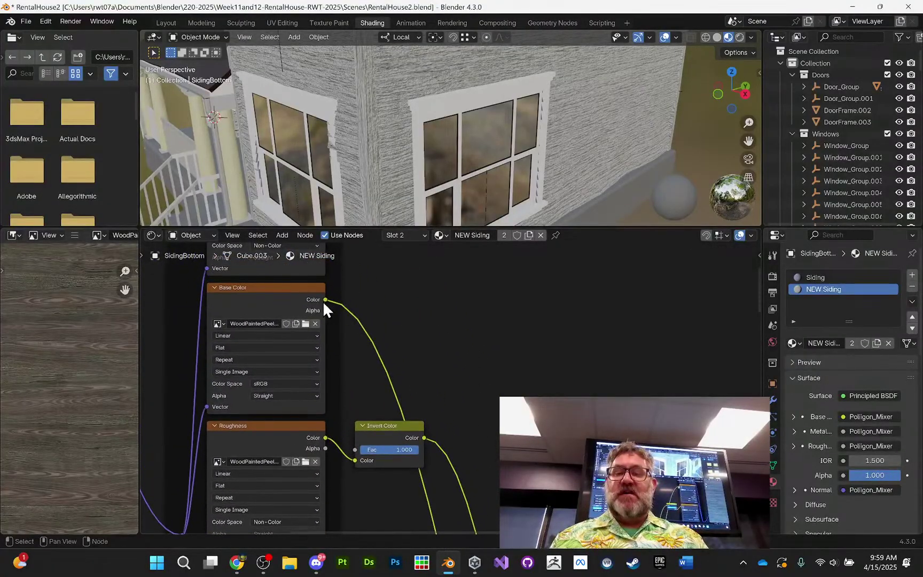
left_click_drag(325, 299, 351, 300)
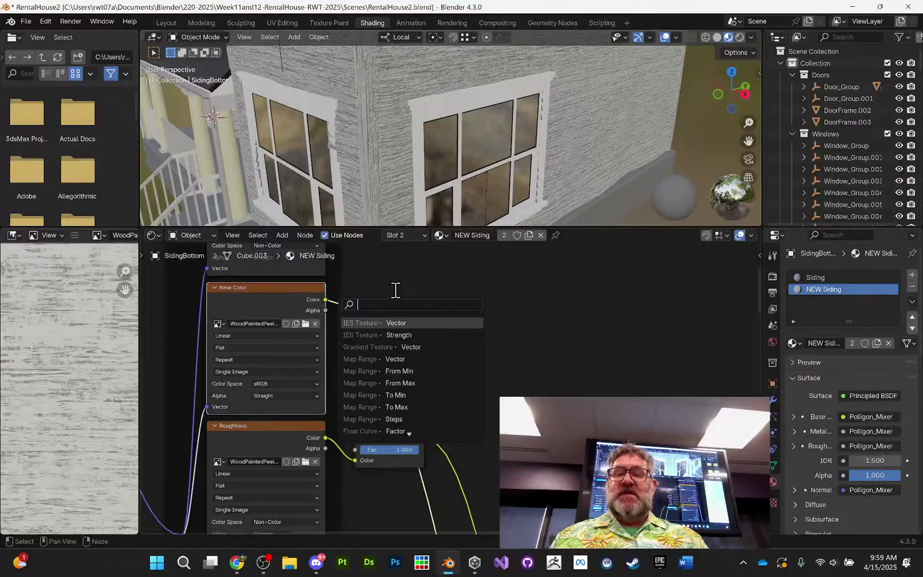
middle_click_drag(461, 302, 618, 477)
middle_click_drag(578, 346, 594, 533)
middle_click_drag(399, 359, 398, 357)
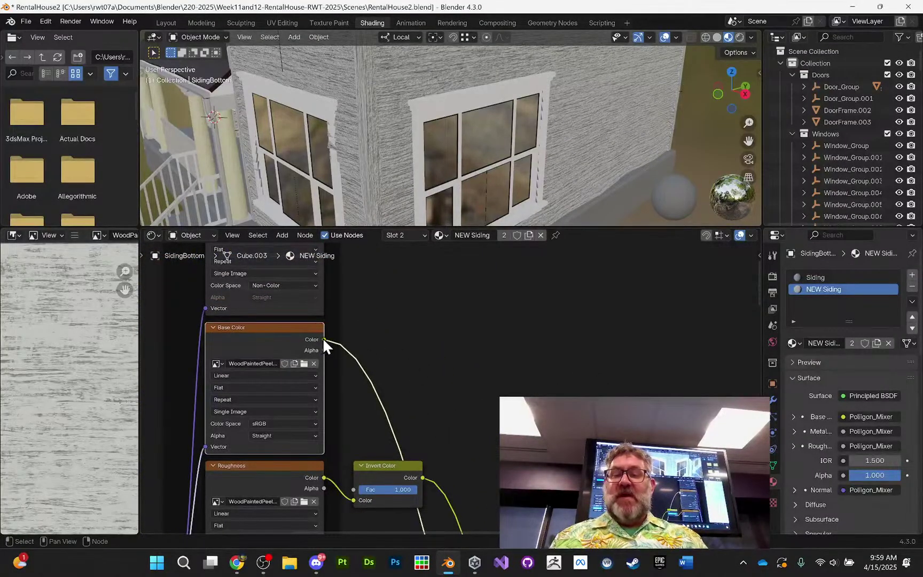
- Add a Mix Color node fed through its A input from the first set's Base Color output
left_click_drag(324, 340, 392, 332)
left_click_drag(449, 320, 462, 317)
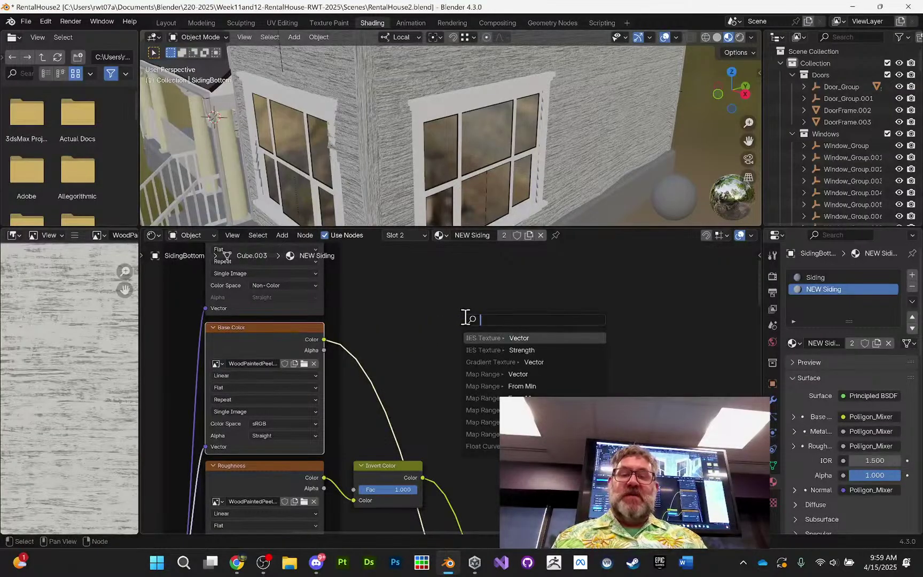
type("color")
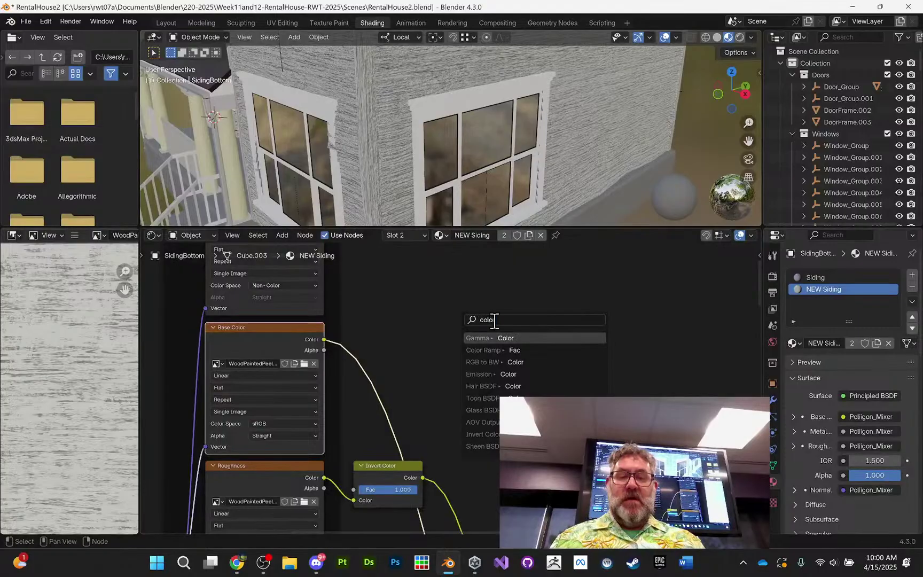
type(" m")
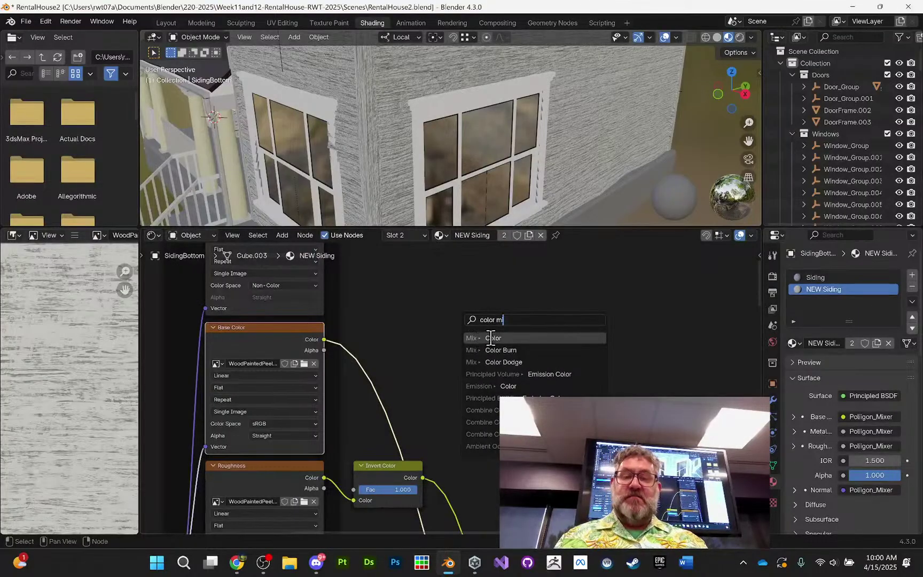
left_click(492, 337)
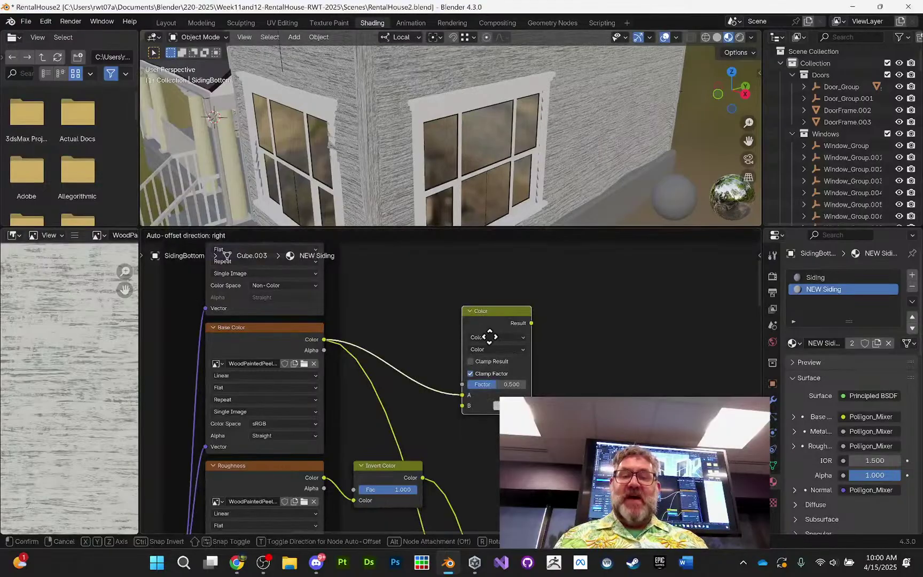
left_click(527, 347)
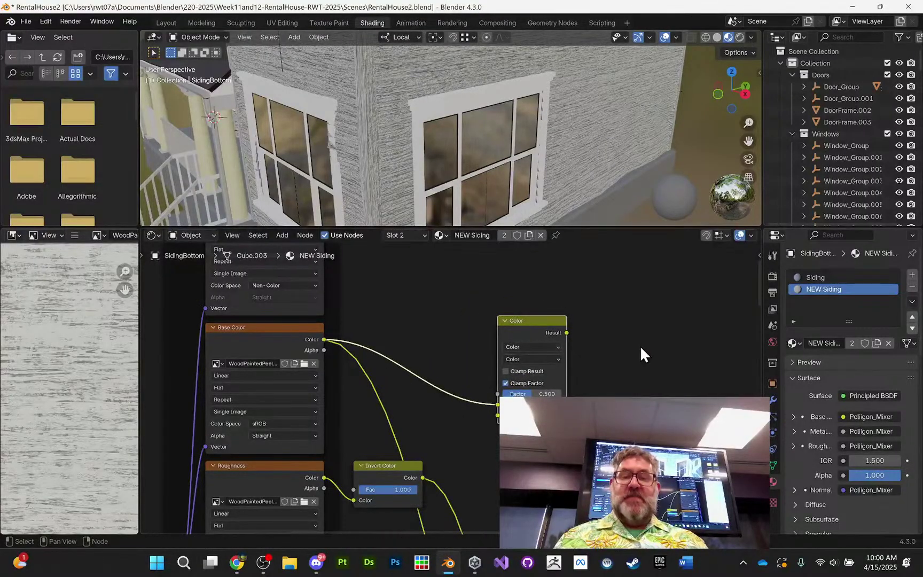
- Connect the Mix Color node's Result to the Poliigon mixer's first Base Color input and reposition the node beside the Base Color texture
middle_click_drag(641, 354, 526, 309)
middle_click_drag(534, 329, 397, 321)
left_click_drag(370, 271, 436, 424)
middle_click_drag(581, 344, 592, 445)
middle_click_drag(568, 347, 557, 423)
middle_click_drag(497, 387, 490, 449)
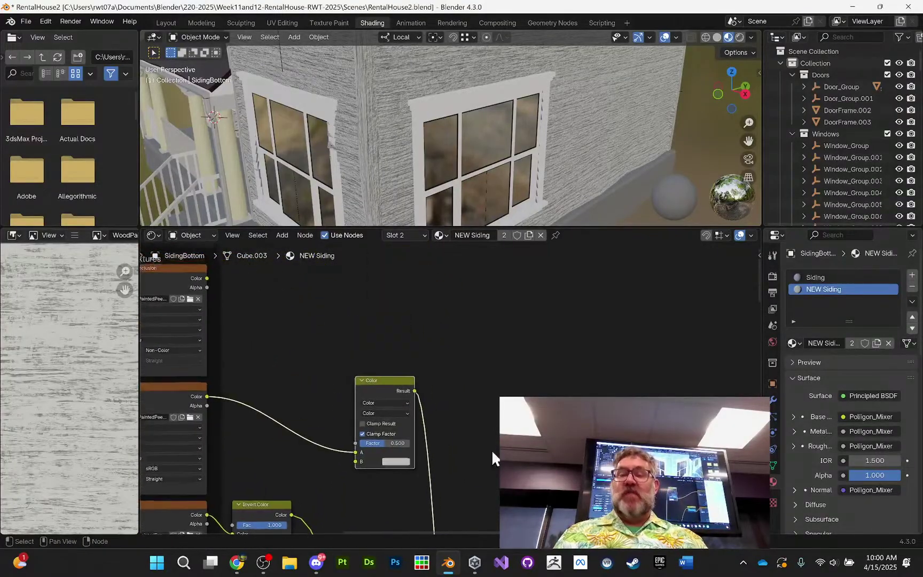
left_click_drag(385, 375, 362, 364)
left_click(388, 380)
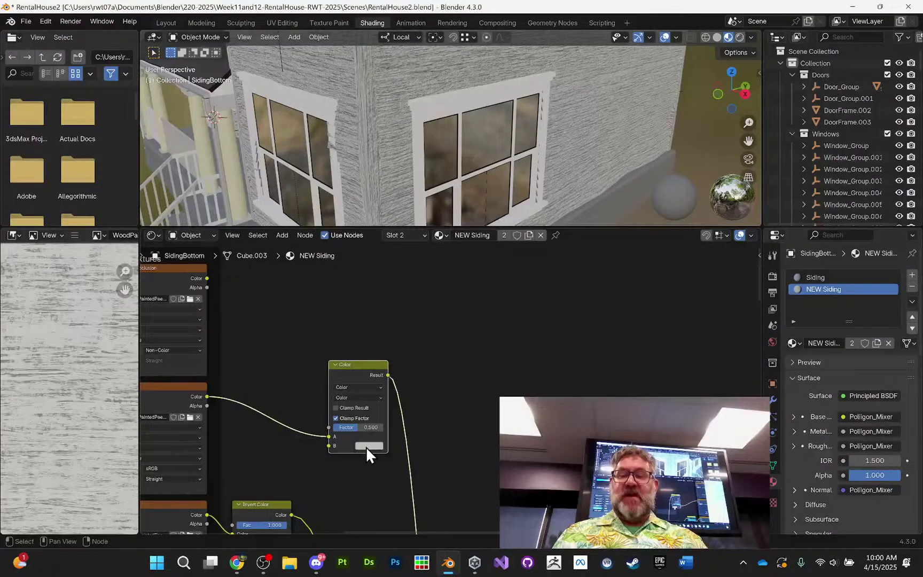
- Try magenta and yellow as the Mix Color node's B color
left_click(367, 446)
left_click_drag(420, 349, 417, 360)
mouse_move(575, 362)
middle_mouse_down()
mouse_move(583, 416)
mouse_move(579, 384)
middle_mouse_up()
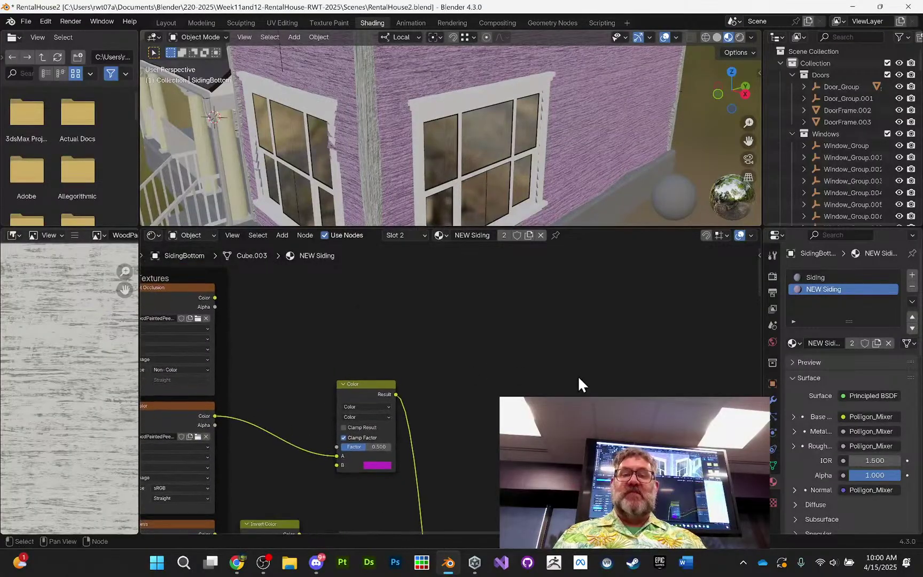
left_click(379, 464)
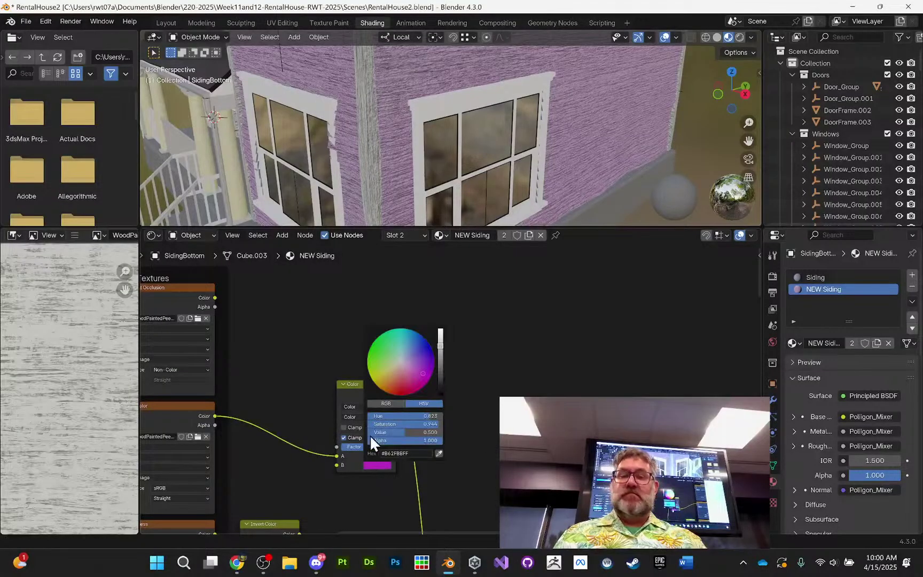
left_click_drag(404, 376, 370, 371)
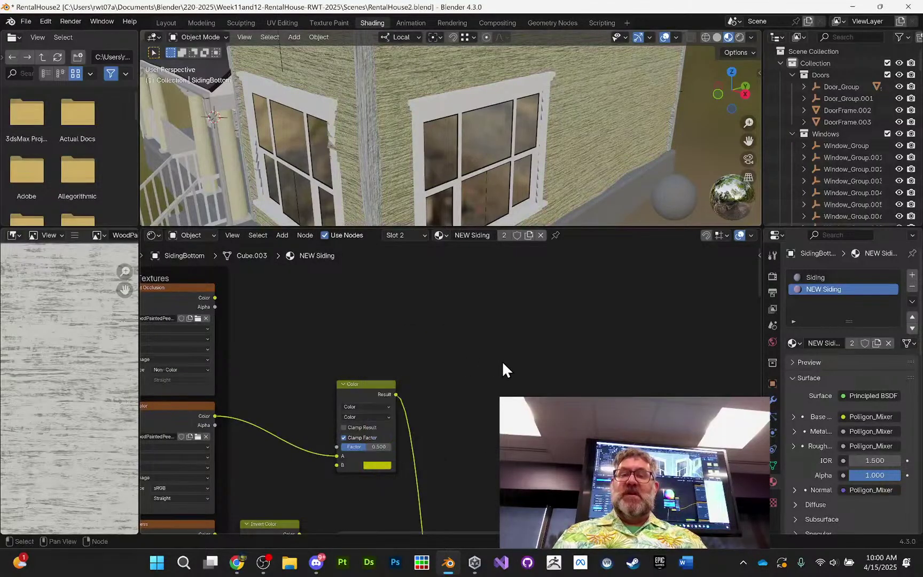
- Darken the Mix Color node's B color and shift its hue to a very dark navy blue
left_click(380, 465)
mouse_move(400, 383)
left_mouse_down()
mouse_move(406, 395)
mouse_move(413, 382)
mouse_move(458, 413)
left_mouse_up()
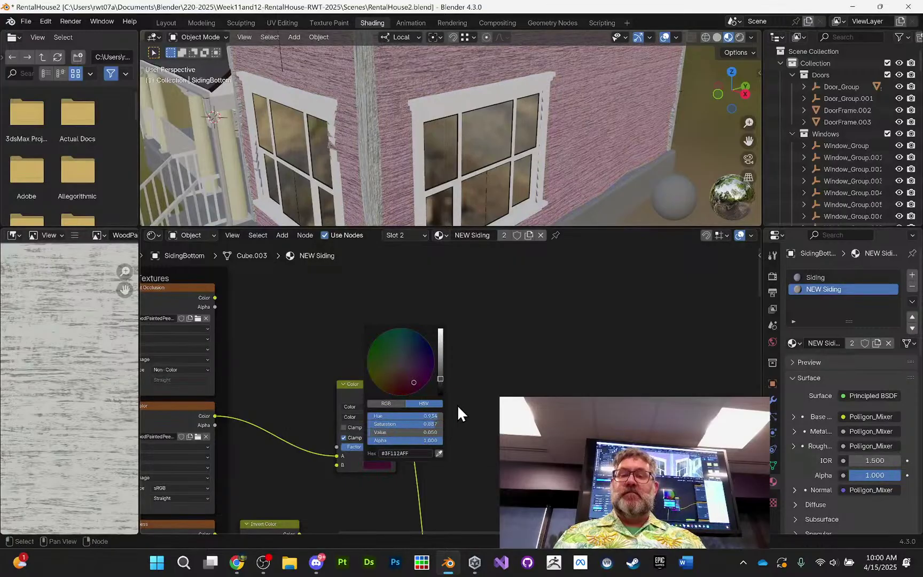
left_click_drag(441, 374, 440, 383)
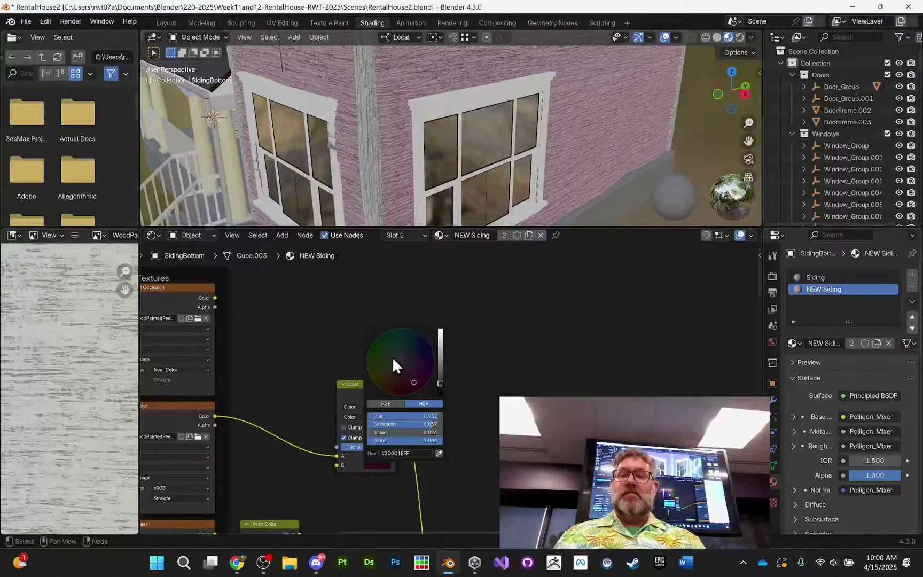
left_click_drag(393, 357, 432, 351)
mouse_move(529, 371)
middle_mouse_down()
mouse_move(516, 341)
mouse_move(528, 329)
mouse_move(504, 364)
mouse_move(560, 367)
mouse_move(560, 417)
mouse_move(599, 412)
middle_mouse_up()
scroll(506, 370, "down", 1)
scroll(550, 371, "up", 2)
scroll(538, 374, "up", 1)
scroll(599, 411, "down", 4)
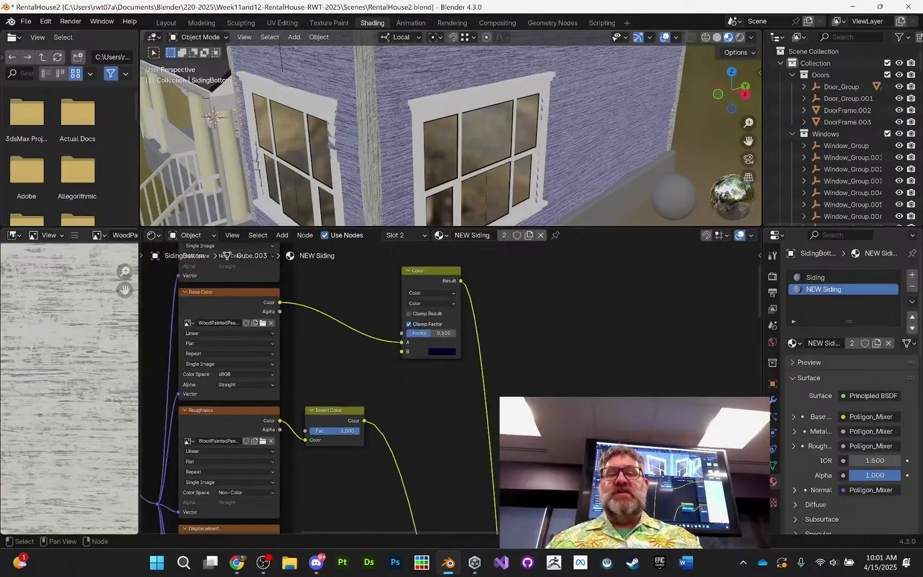
- Try the Poliigon mixer's Fac at 1 to show the second texture set and return it to 0
middle_click_drag(599, 488, 492, 235)
middle_click_drag(476, 508, 497, 227)
scroll(485, 411, "down", 6)
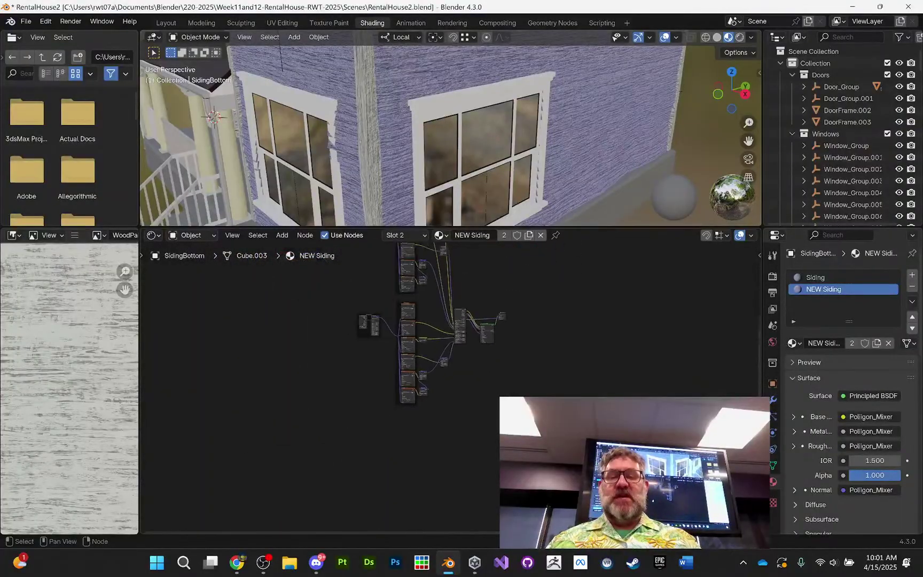
middle_click_drag(409, 353, 411, 402)
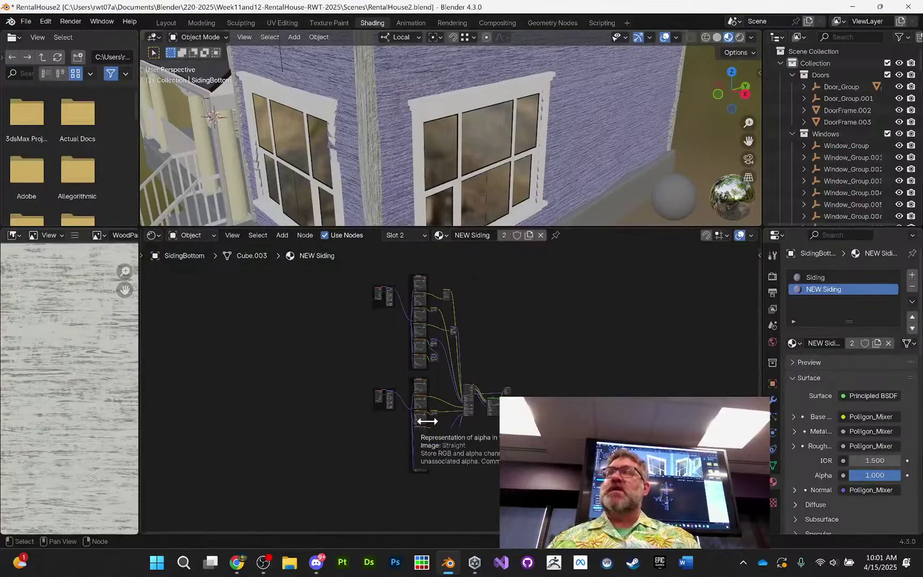
mouse_move(504, 313)
middle_mouse_down()
mouse_move(516, 327)
mouse_move(514, 311)
middle_mouse_up()
scroll(500, 336, "up", 8)
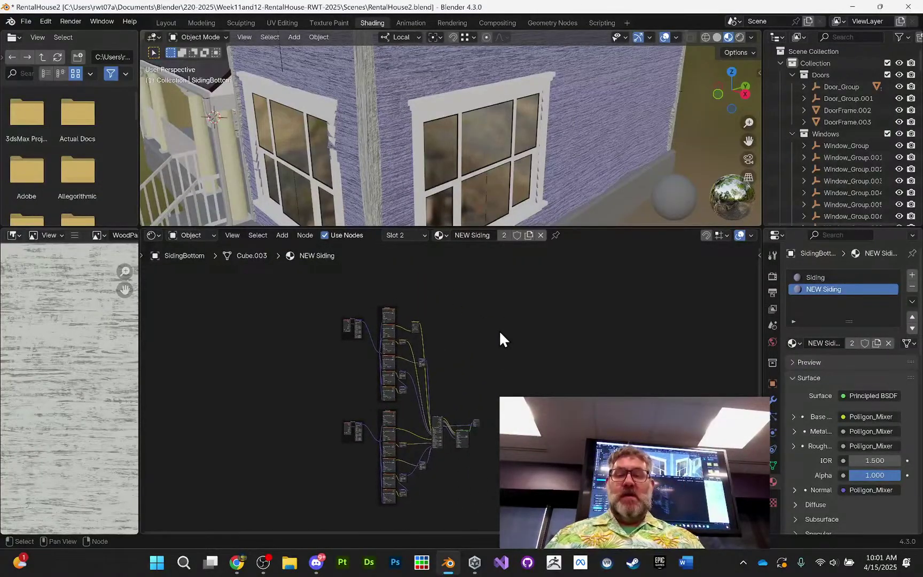
scroll(531, 320, "up", 6)
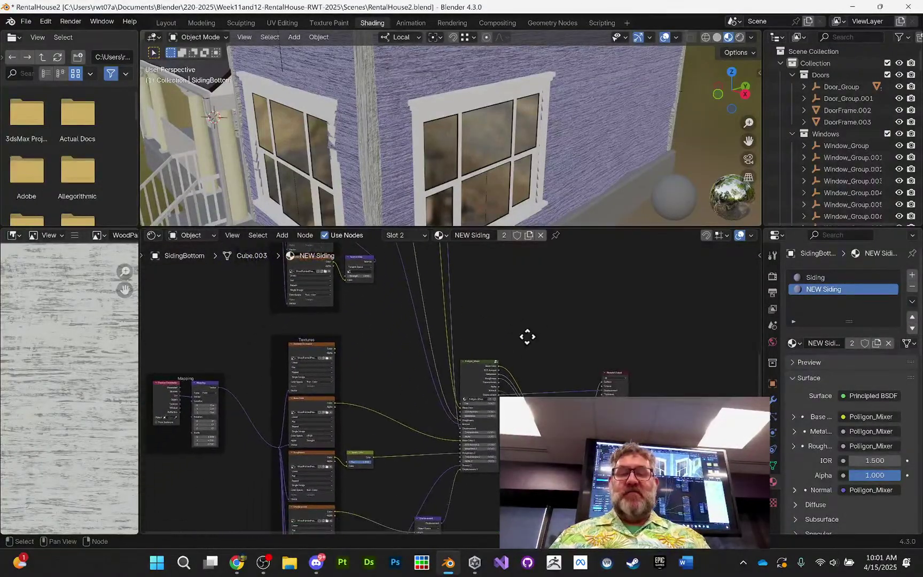
left_click(539, 320)
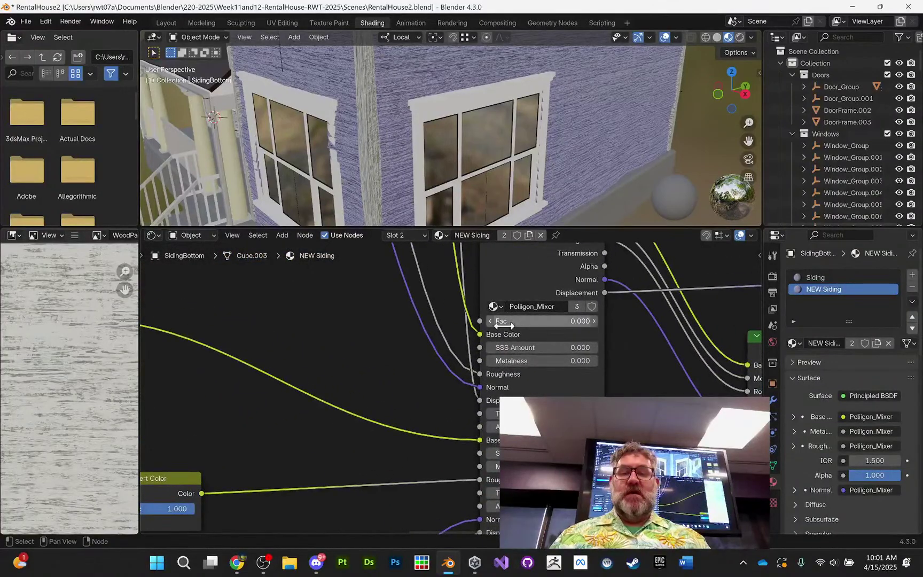
type("1")
key("Return")
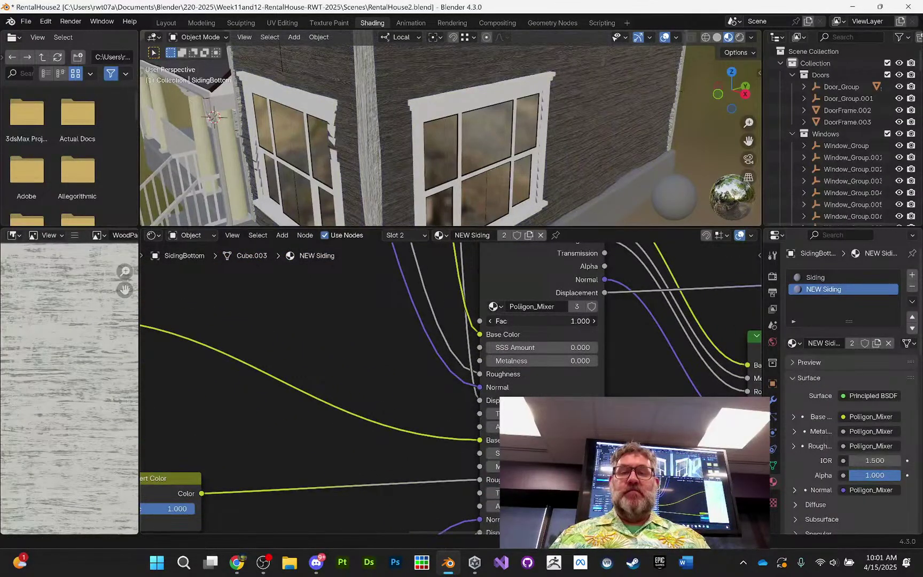
left_click_drag(540, 321, 485, 321)
- Set the Mix Color node's Factor to about 0.81 and its B color to a magenta purple
middle_click_drag(415, 269, 444, 360)
middle_click_drag(449, 267, 506, 420)
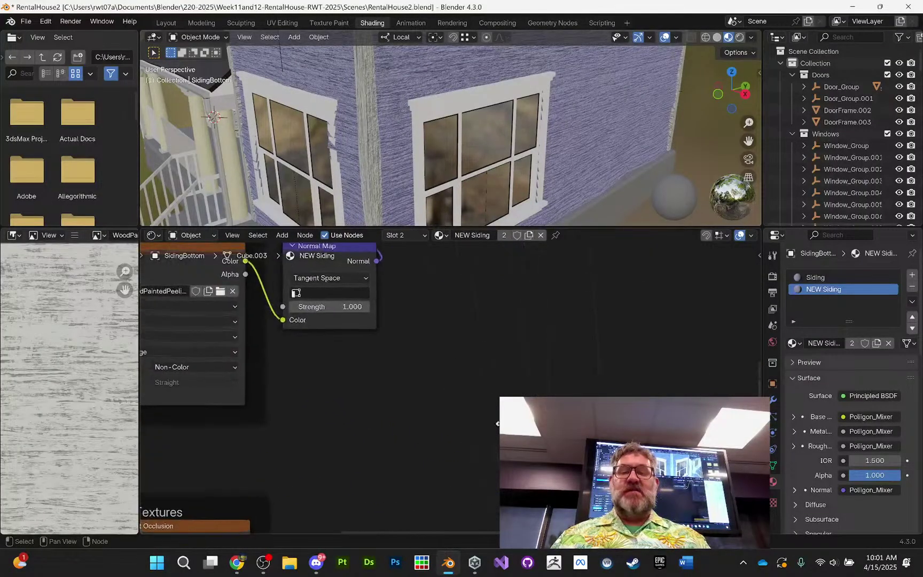
middle_click_drag(497, 299, 506, 425)
middle_click_drag(460, 288, 397, 427)
middle_click_drag(417, 331, 474, 380)
middle_click_drag(483, 342, 507, 490)
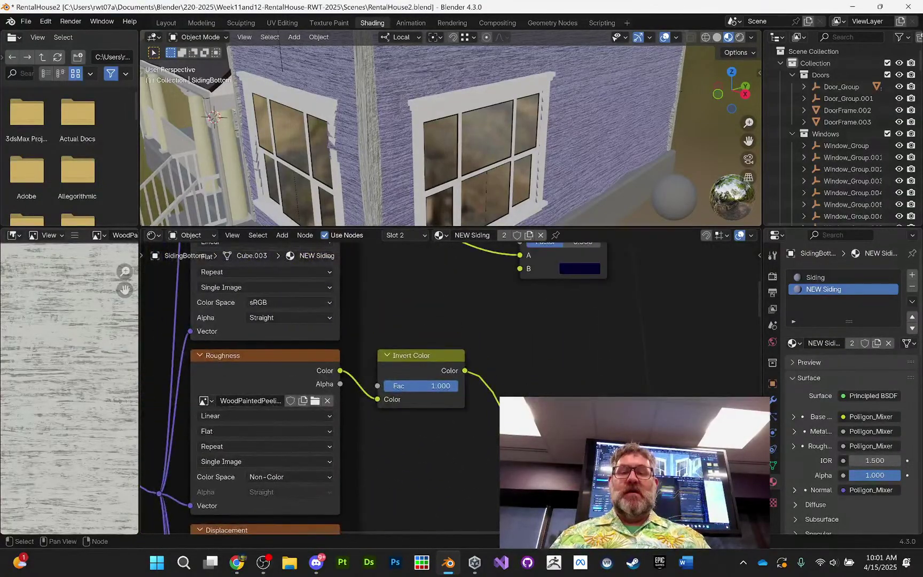
middle_click_drag(470, 299, 475, 352)
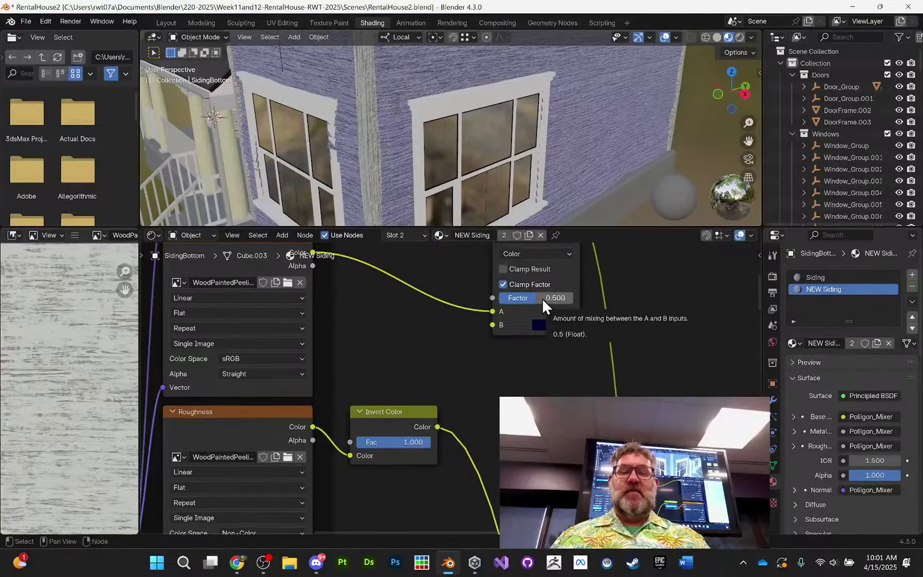
mouse_move(541, 298)
left_mouse_down()
mouse_move(579, 298)
mouse_move(540, 298)
left_mouse_up()
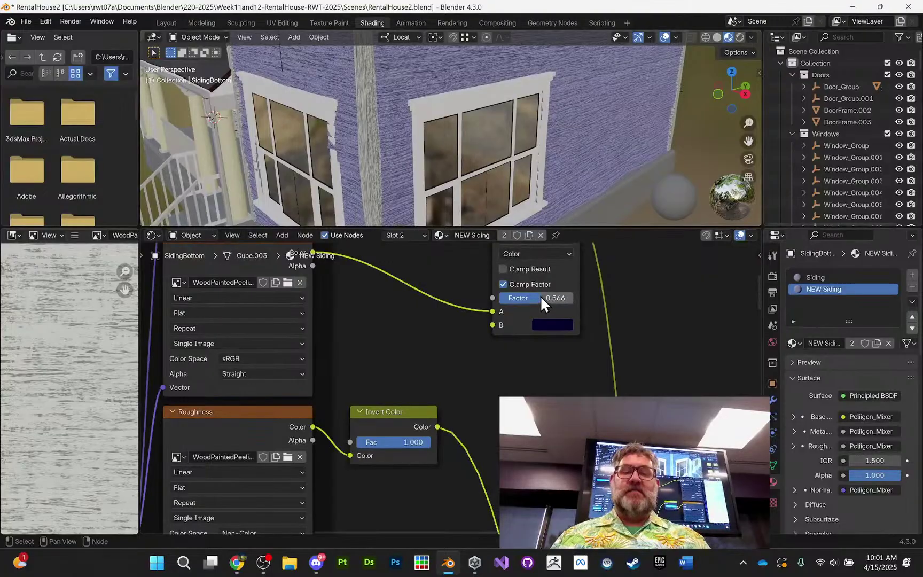
left_click_drag(538, 297, 556, 297)
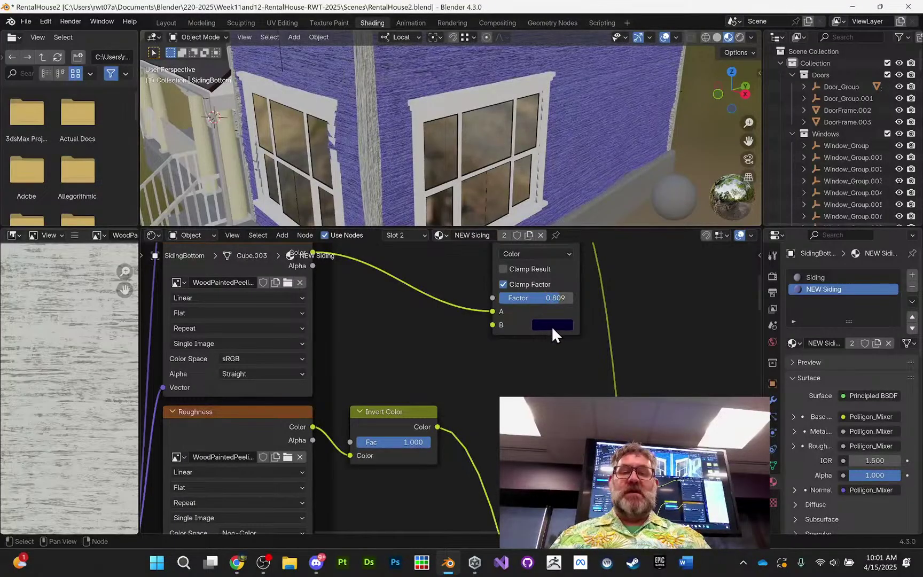
left_click(551, 326)
left_click_drag(609, 186, 646, 167)
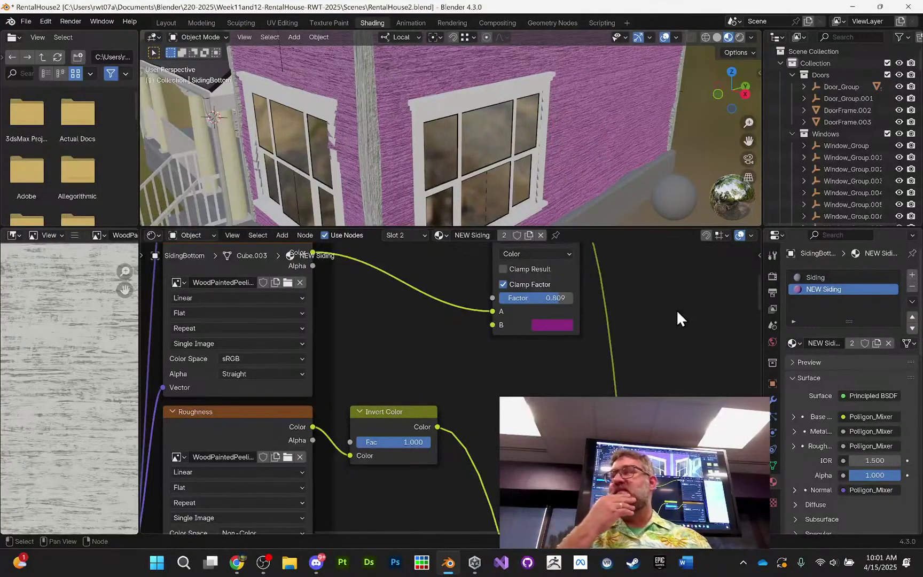
- Examine the tinted siding and the full node tree with both texture sets and the mixer
middle_click_drag(570, 199, 569, 199)
scroll(590, 349, "down", 5)
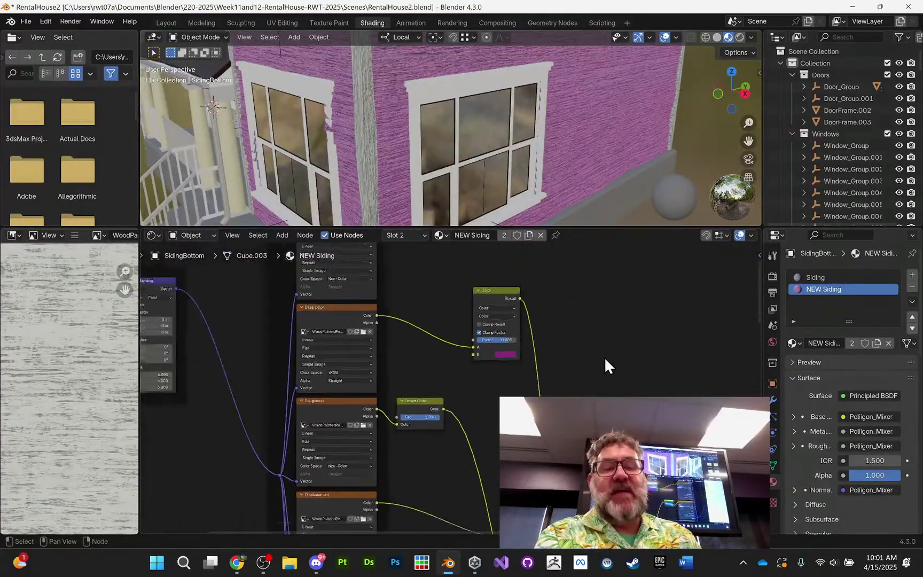
middle_click_drag(604, 357, 563, 267)
middle_click_drag(576, 323, 581, 282)
scroll(574, 332, "down", 9)
middle_click_drag(560, 329, 535, 261)
mouse_move(553, 354)
middle_mouse_down()
mouse_move(534, 312)
mouse_move(549, 354)
middle_mouse_up()
scroll(531, 331, "down", 3)
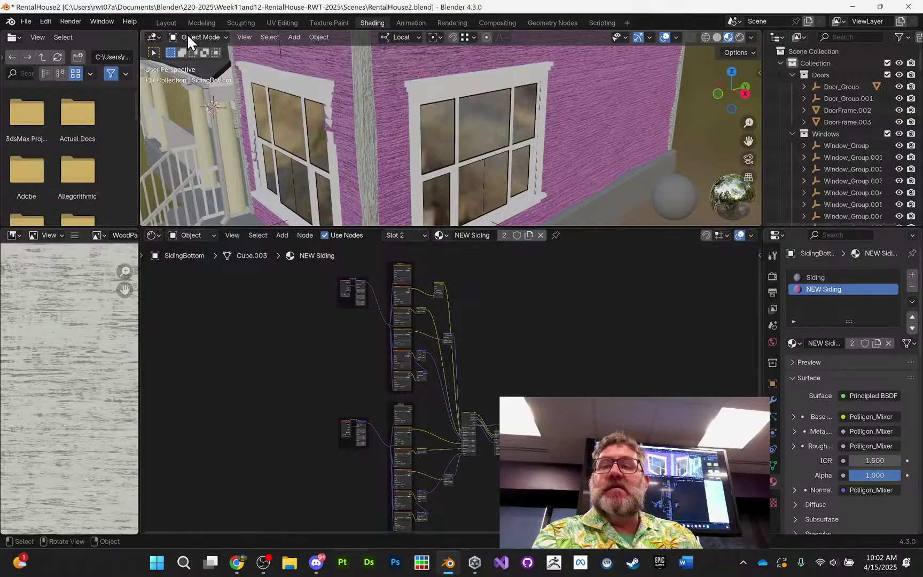
- Import the 2K Lightly Peeling white texture from the Poliigon assets in the Layout workspace and show its material import settings
left_click(165, 21)
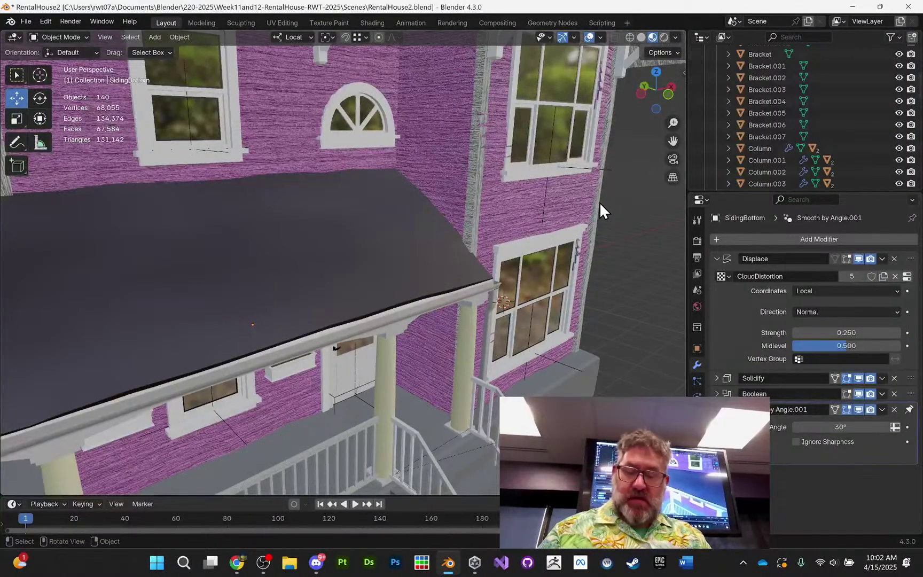
key("n")
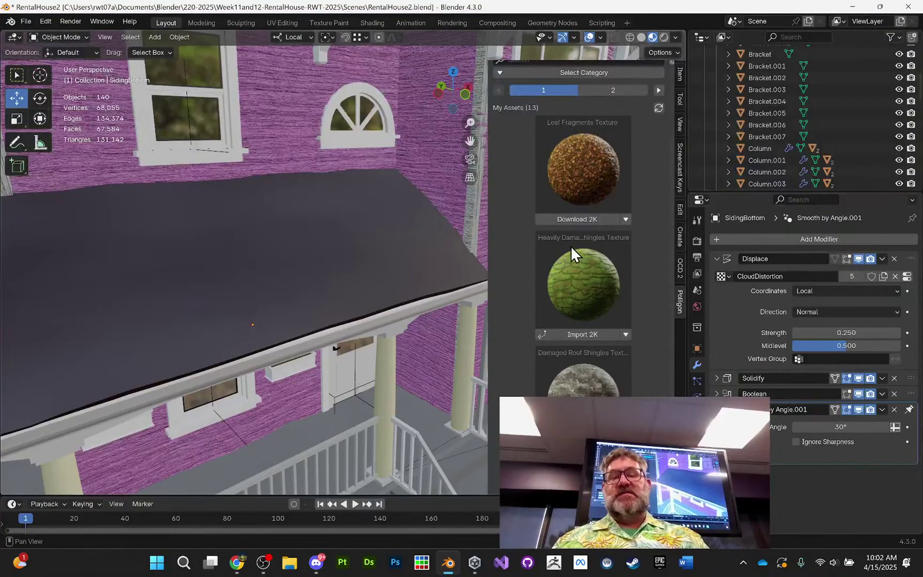
scroll(589, 296, "down", 8)
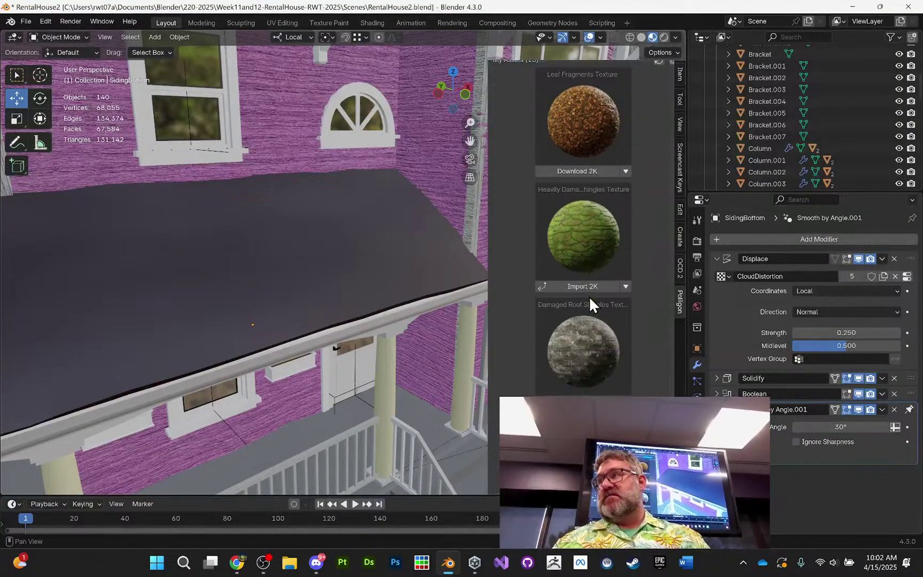
scroll(595, 318, "down", 2)
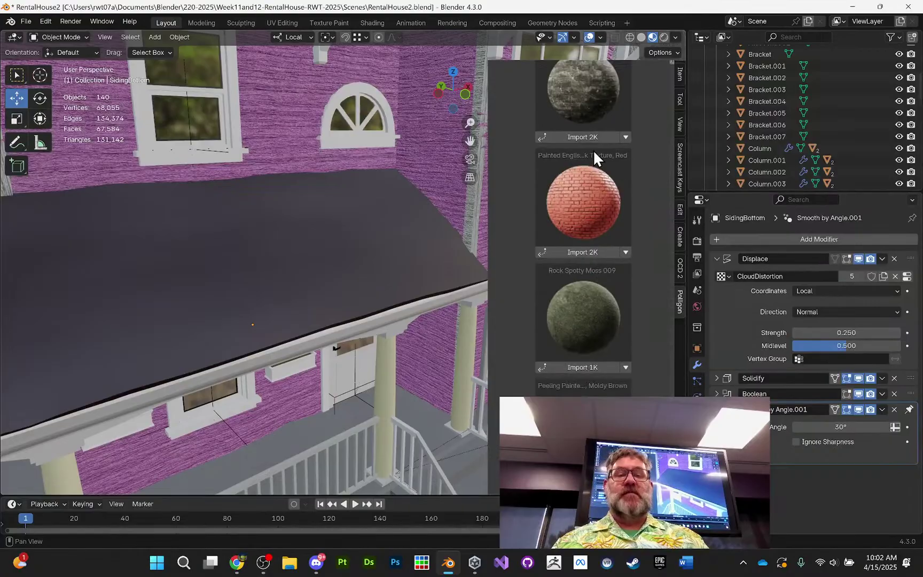
scroll(597, 281, "down", 15)
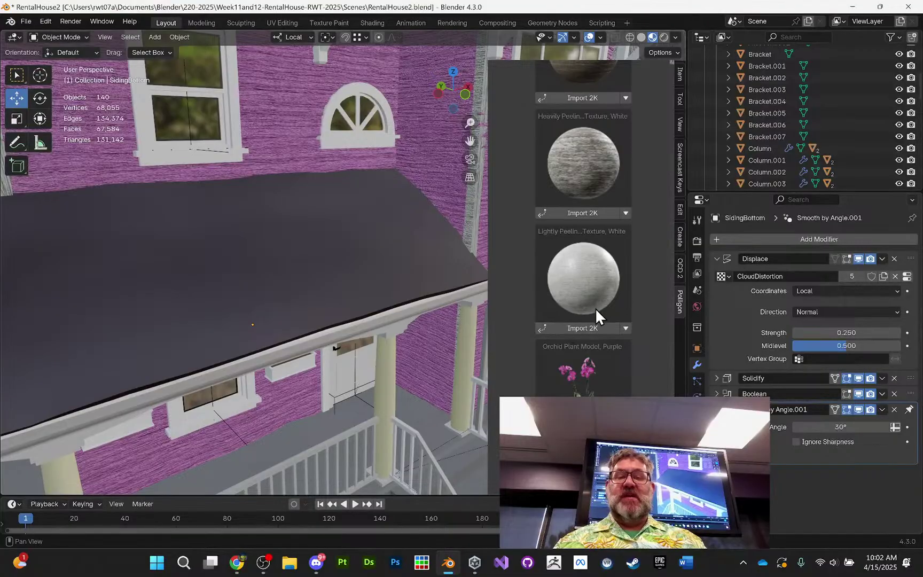
left_click(590, 327)
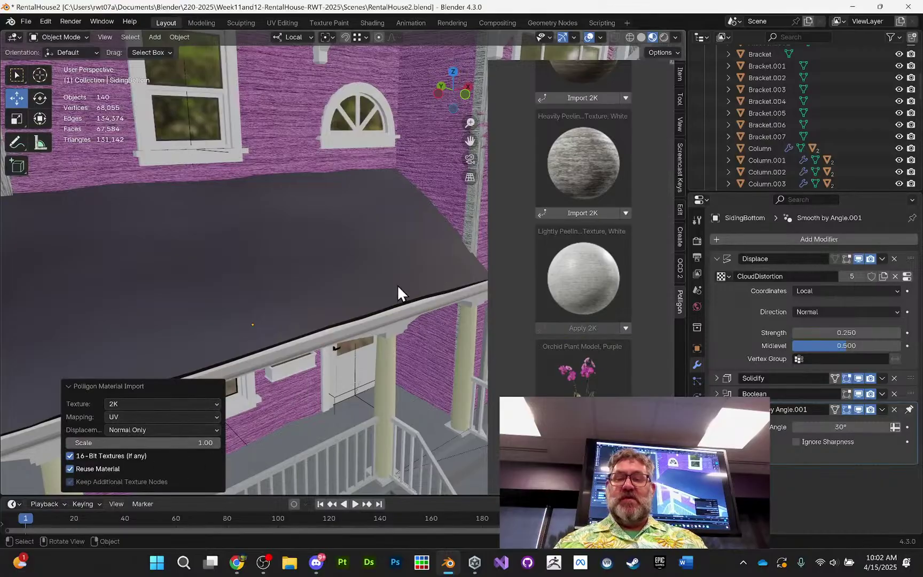
left_click(171, 384)
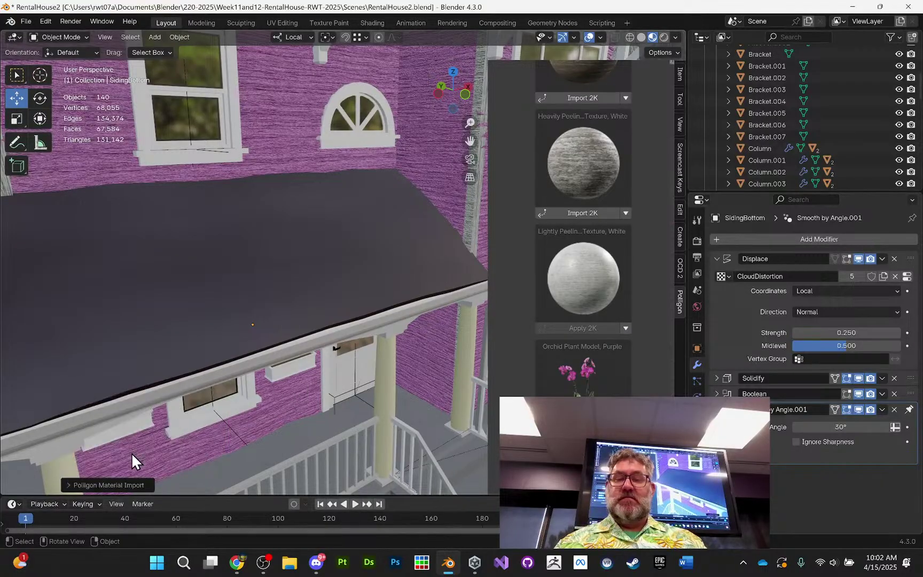
left_click(67, 484)
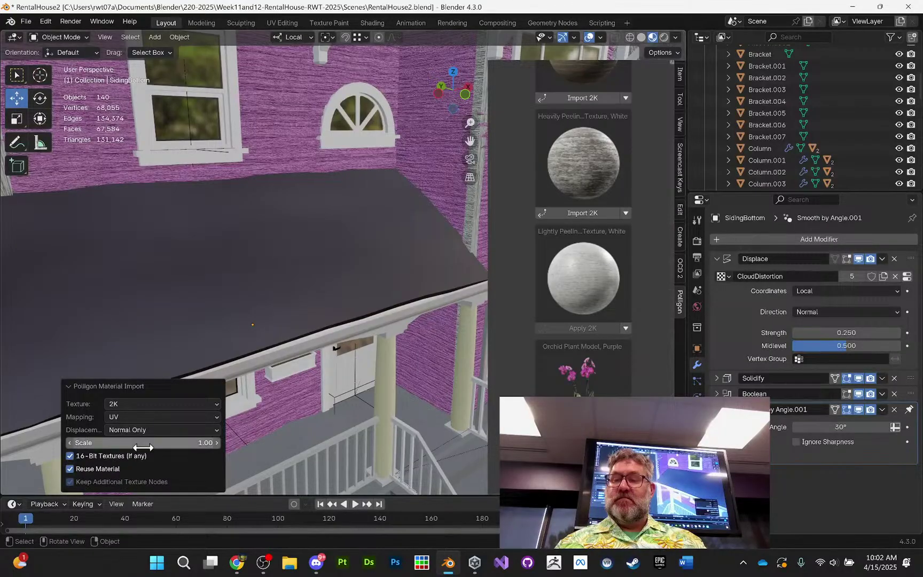
- Apply the 2K Lightly Peeling white texture from the Poliigon assets to the roof
left_click(166, 382)
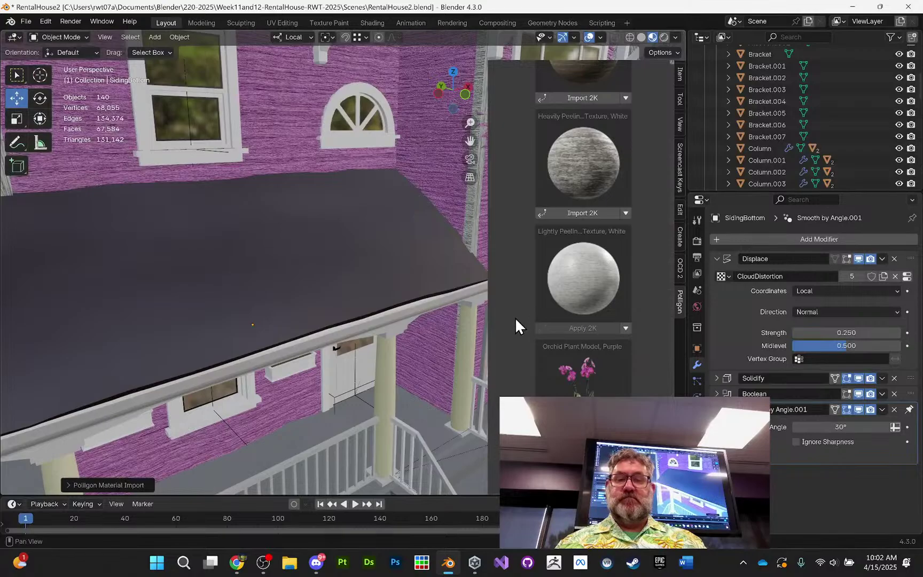
left_click(387, 250)
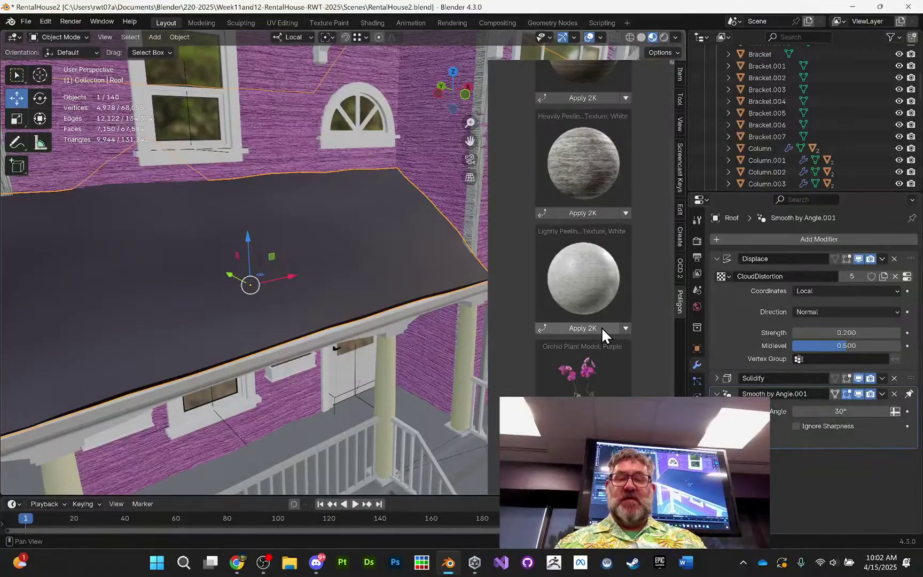
left_click(583, 328)
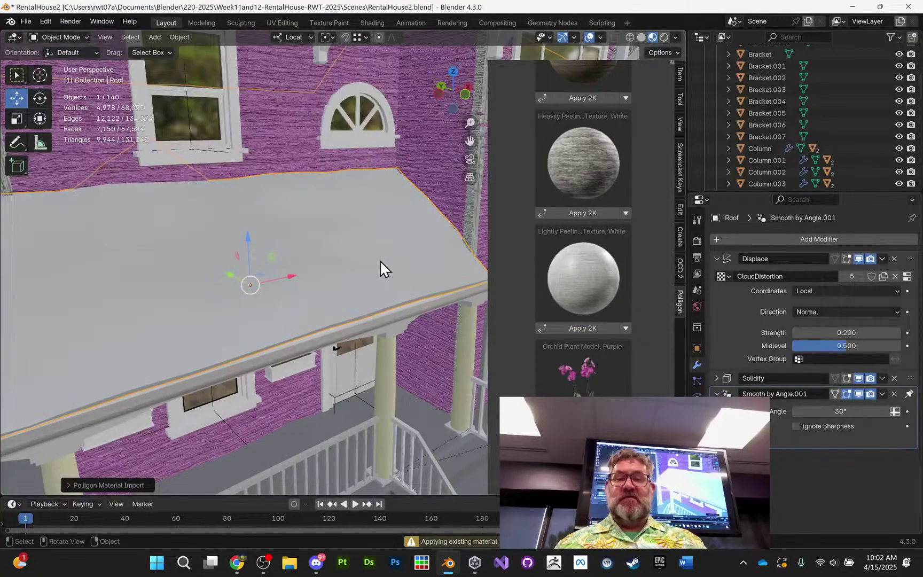
- Examine how the white peeling texture runs across the main, porch and bay window roofs from all around the house
middle_click_drag(380, 262, 406, 221)
scroll(368, 239, "down", 6)
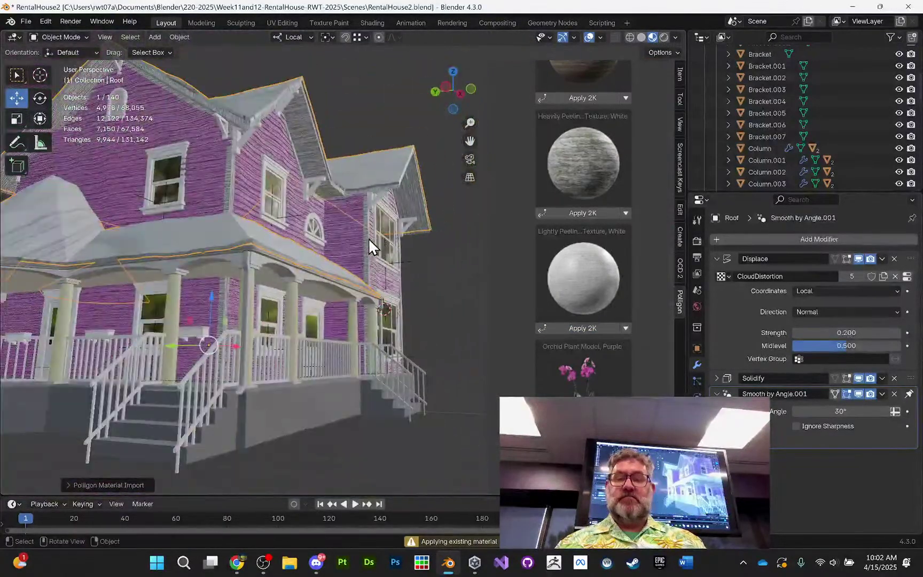
scroll(396, 274, "up", 3)
scroll(374, 268, "down", 3)
middle_click_drag(351, 268, 404, 305)
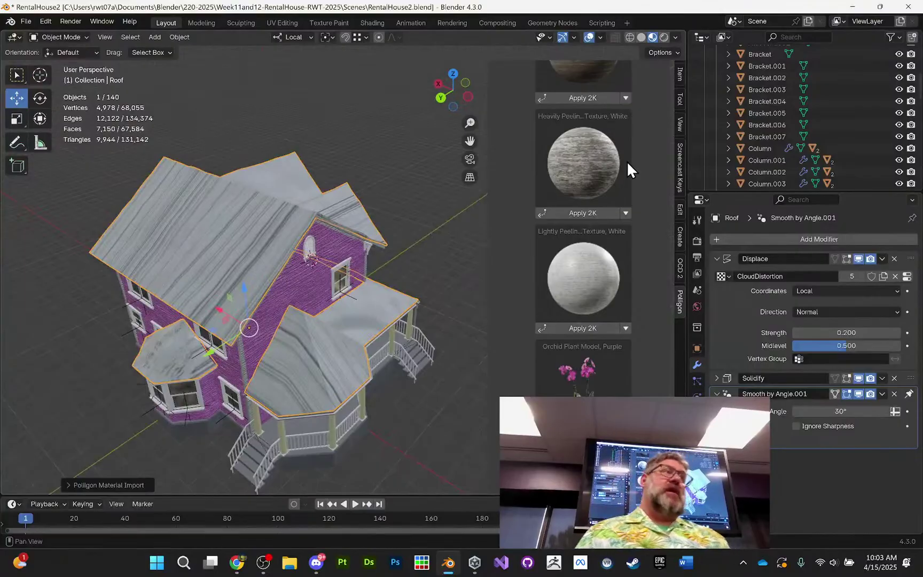
middle_click_drag(406, 197, 287, 228)
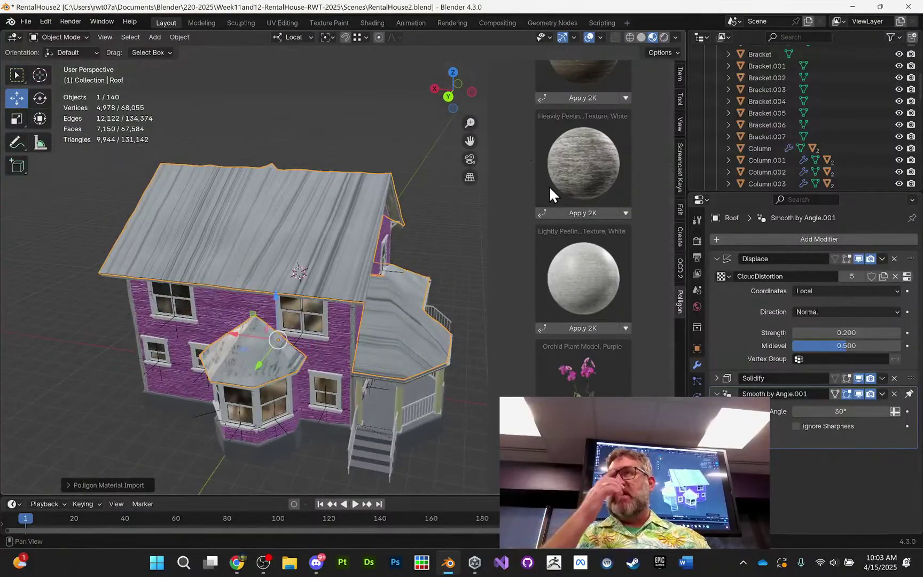
middle_click_drag(358, 225, 378, 235)
scroll(377, 238, "up", 5)
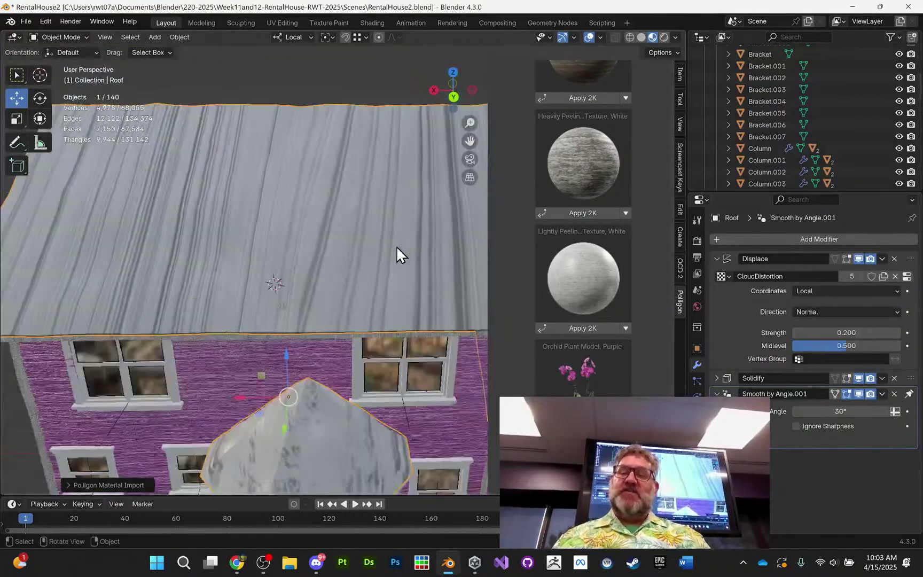
scroll(396, 246, "down", 5)
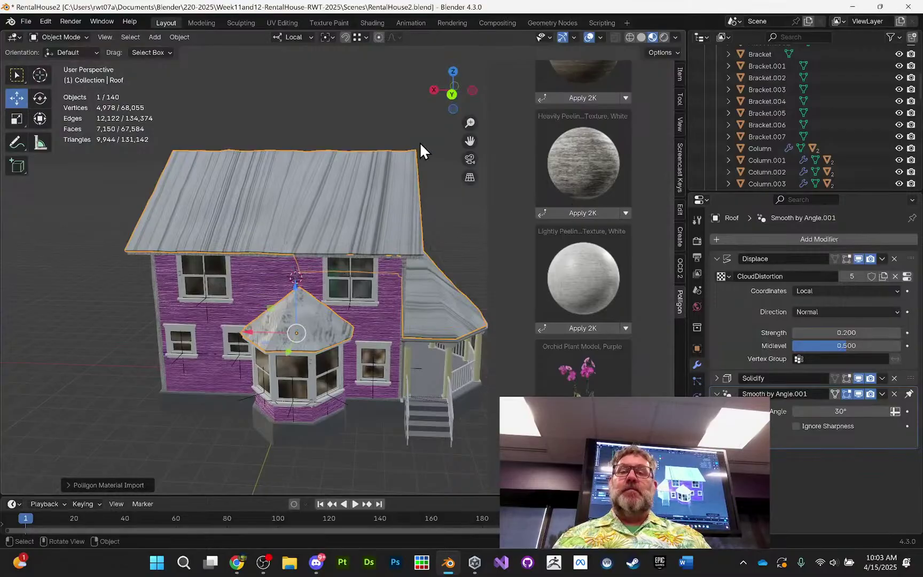
middle_click_drag(368, 95, 313, 145)
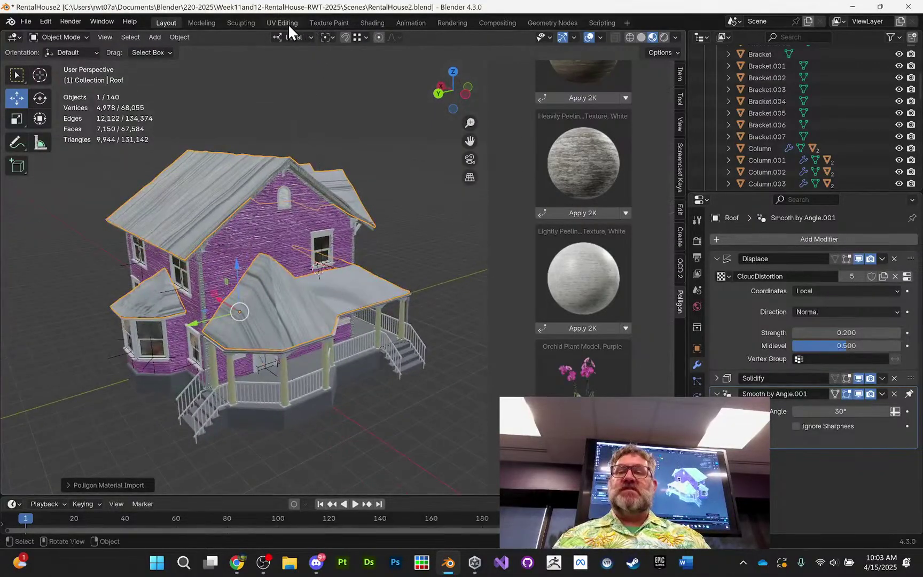
- Examine the roof's imported WoodPaintedPeelingStage0_2K node tree in the Shading workspace, from the UV mapping and texture nodes to the Principled BSDF
left_click(358, 23)
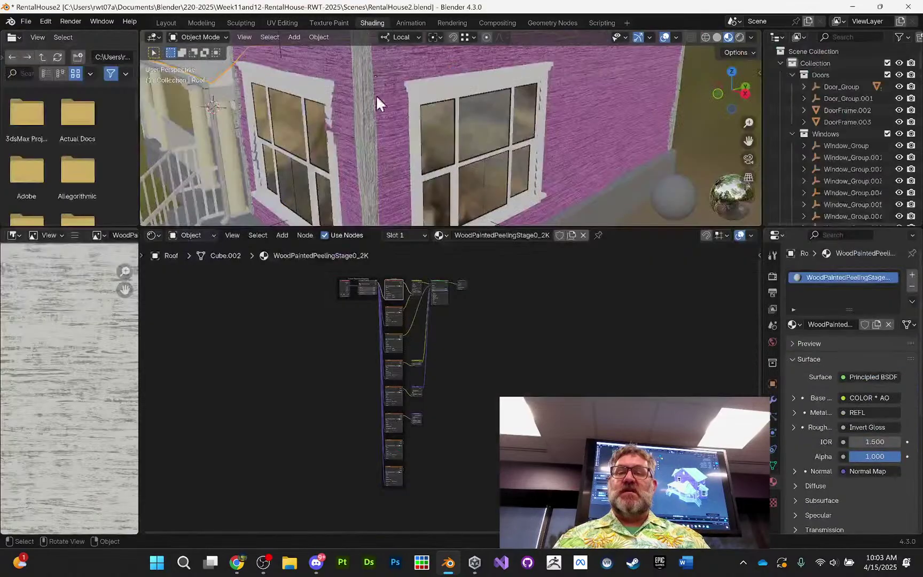
middle_click_drag(516, 320, 528, 319)
scroll(521, 325, "up", 7)
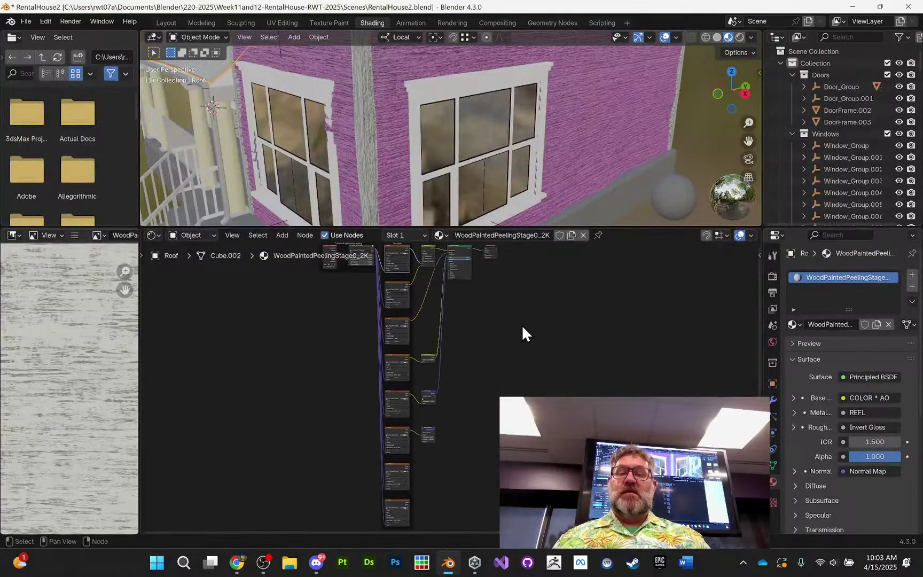
middle_click_drag(604, 400, 716, 530)
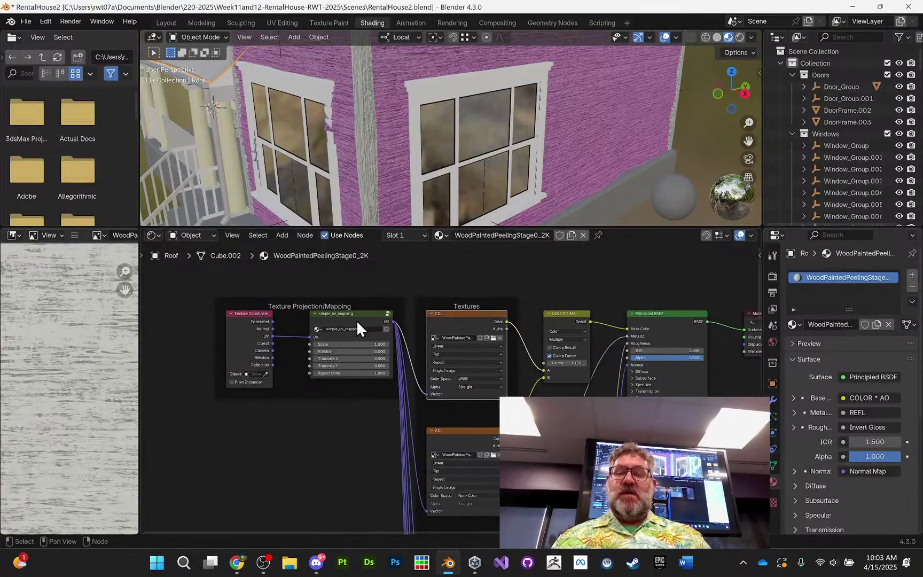
middle_click_drag(512, 338, 464, 393)
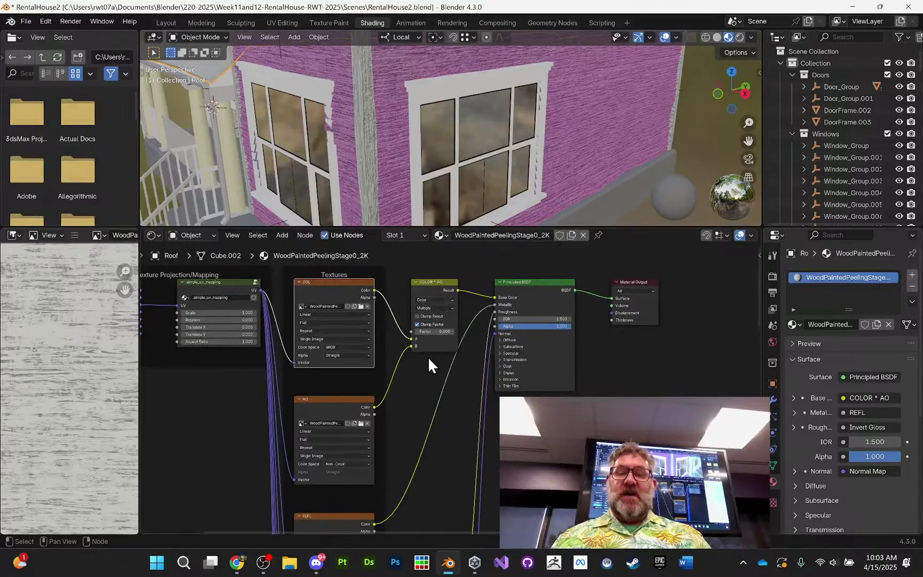
mouse_move(421, 363)
middle_mouse_down()
mouse_move(414, 285)
mouse_move(437, 311)
mouse_move(429, 320)
mouse_move(416, 305)
mouse_move(435, 305)
mouse_move(411, 281)
middle_mouse_up()
middle_click_drag(420, 361, 414, 318)
mouse_move(448, 382)
middle_mouse_down()
mouse_move(439, 337)
mouse_move(508, 375)
middle_mouse_up()
scroll(498, 362, "down", 15)
scroll(498, 350, "down", 4)
scroll(507, 375, "up", 4)
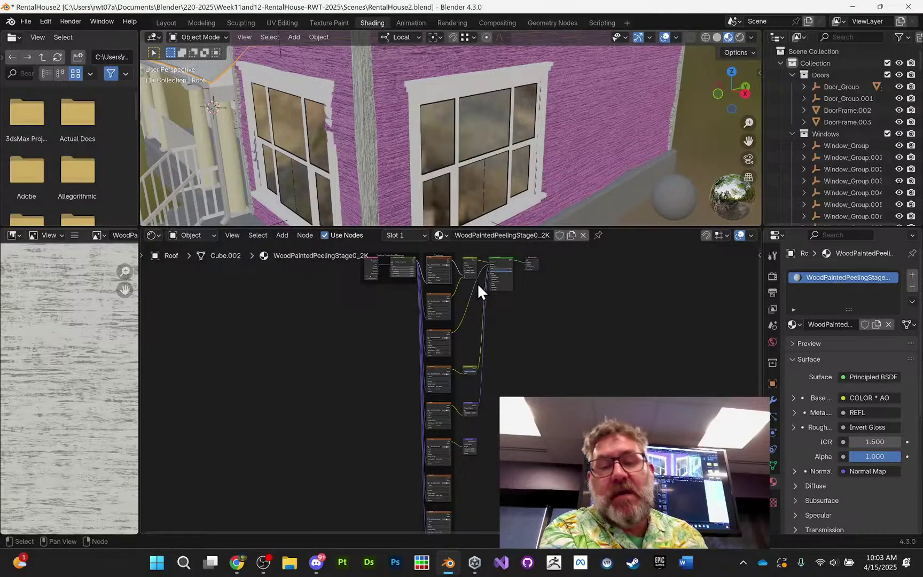
- Assign the existing NEW Siding material to the roof in place of the imported peeling-paint material
scroll(445, 202, "down", 10)
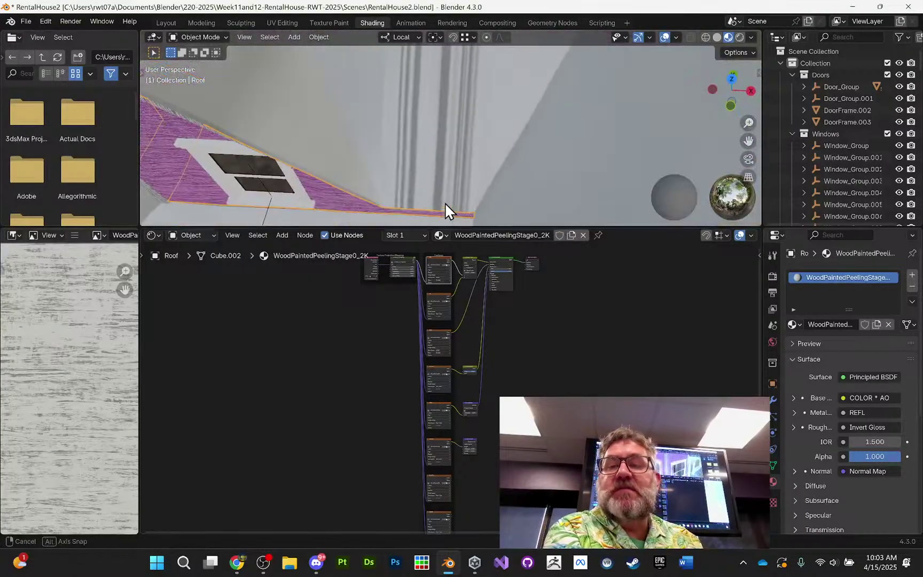
middle_click_drag(447, 172, 577, 133)
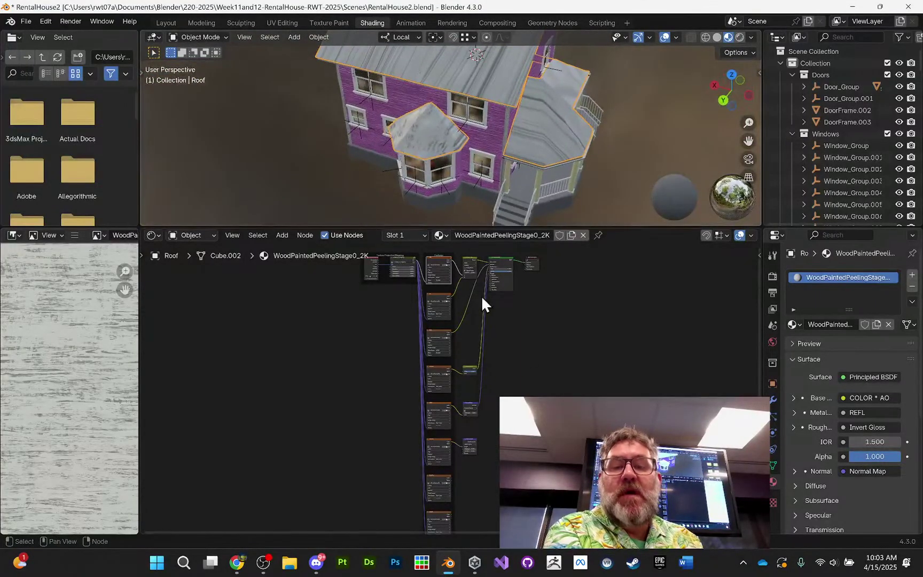
left_click(535, 362)
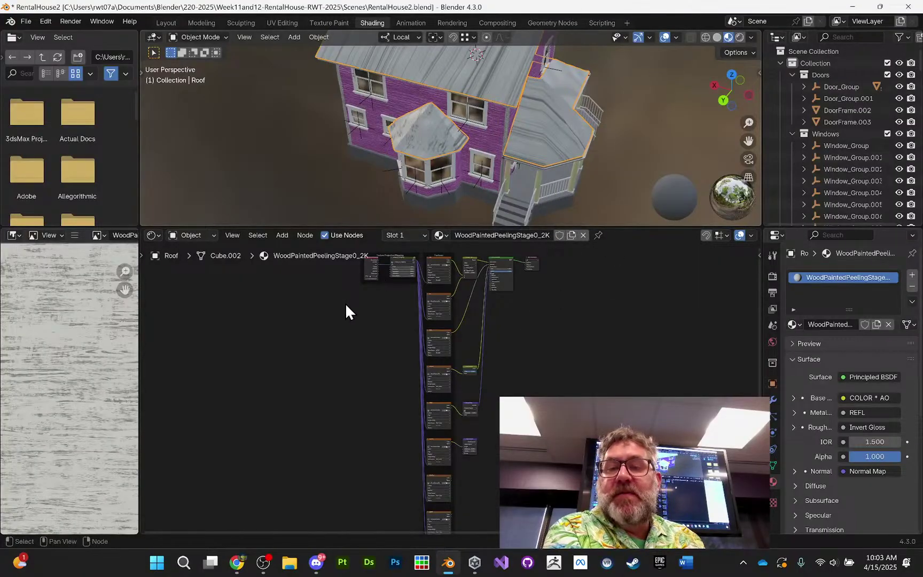
key("Home")
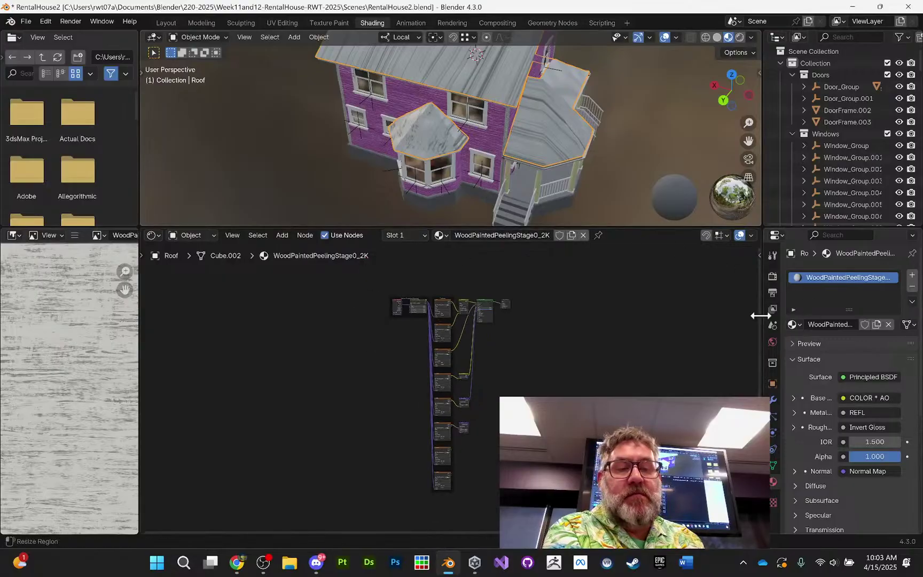
left_click(441, 235)
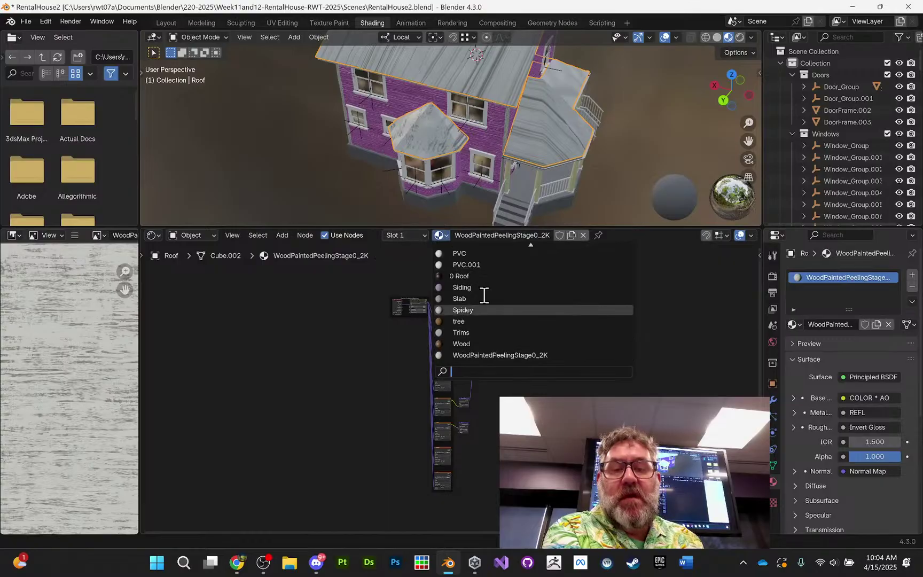
scroll(482, 289, "up", 4)
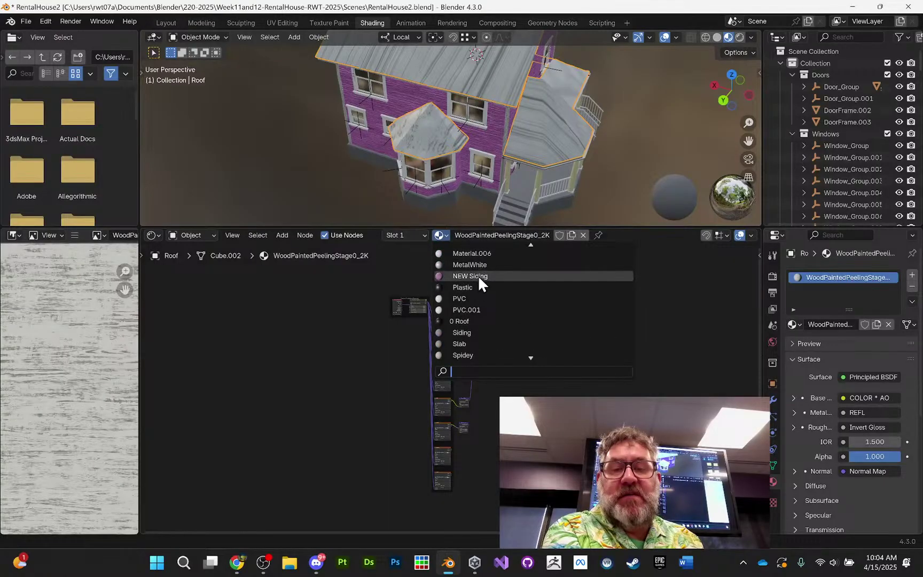
left_click(478, 276)
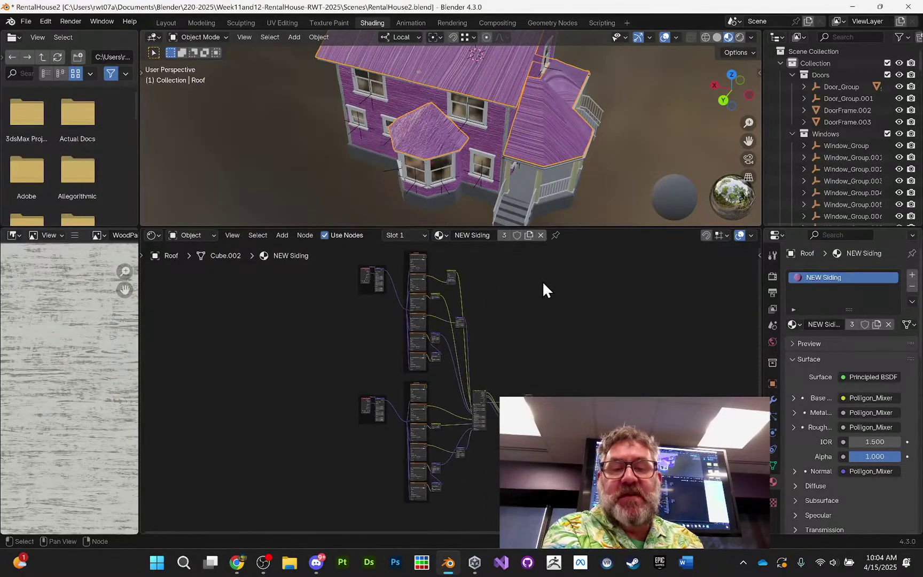
- Examine the NEW Siding node tree around the Poliigon mixer and enlarge the node editor to see both texture sets
scroll(543, 283, "up", 2)
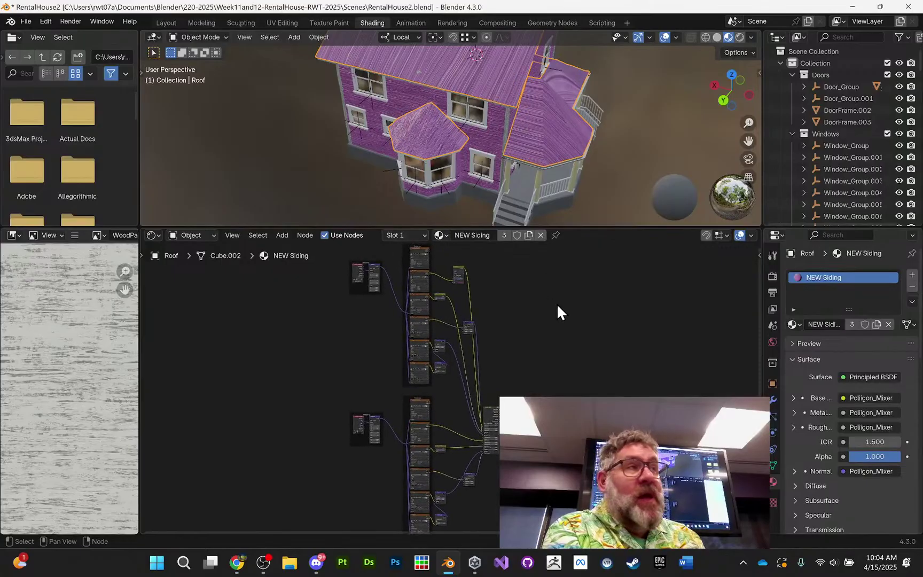
scroll(550, 302, "up", 5)
middle_click_drag(538, 312, 464, 225)
middle_click_drag(494, 476, 585, 462)
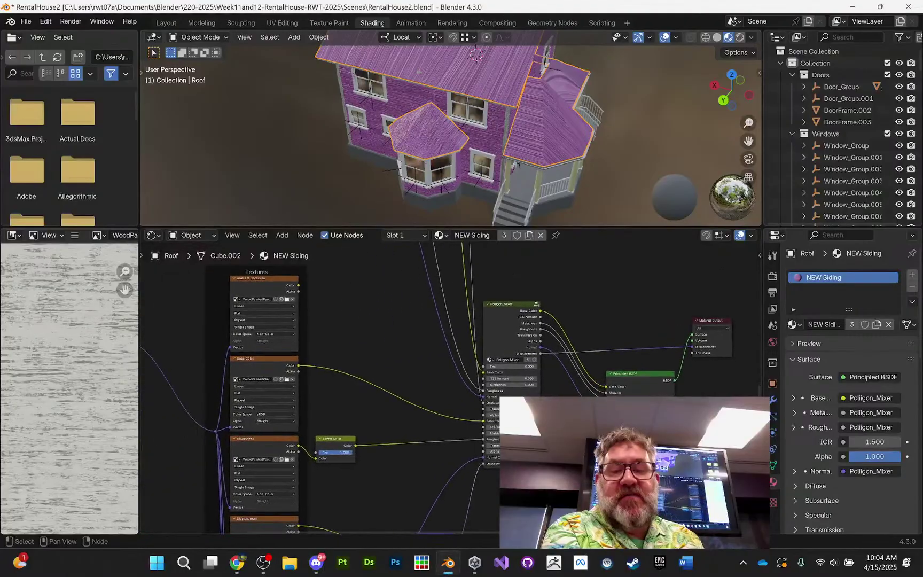
scroll(445, 368, "up", 4)
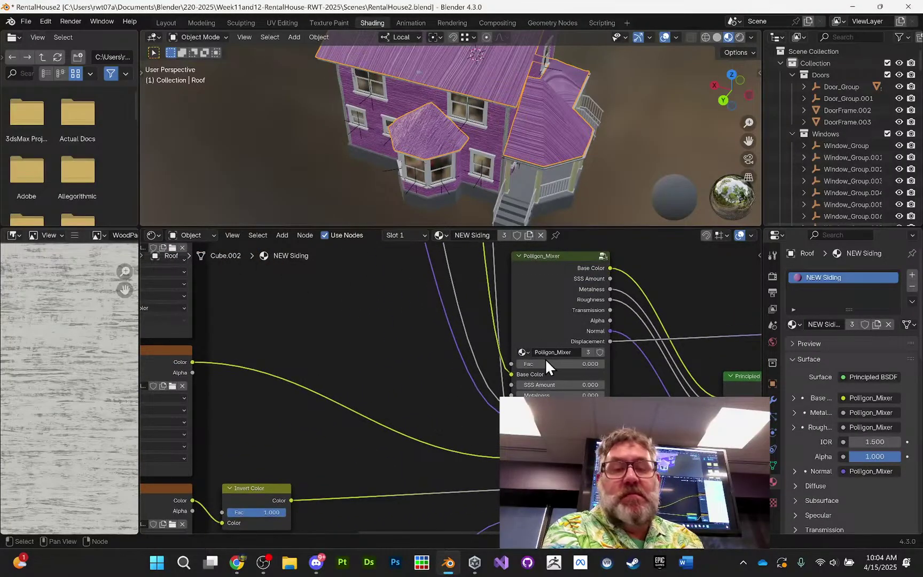
middle_click_drag(421, 356, 440, 448)
scroll(436, 437, "down", 5)
scroll(431, 436, "down", 6)
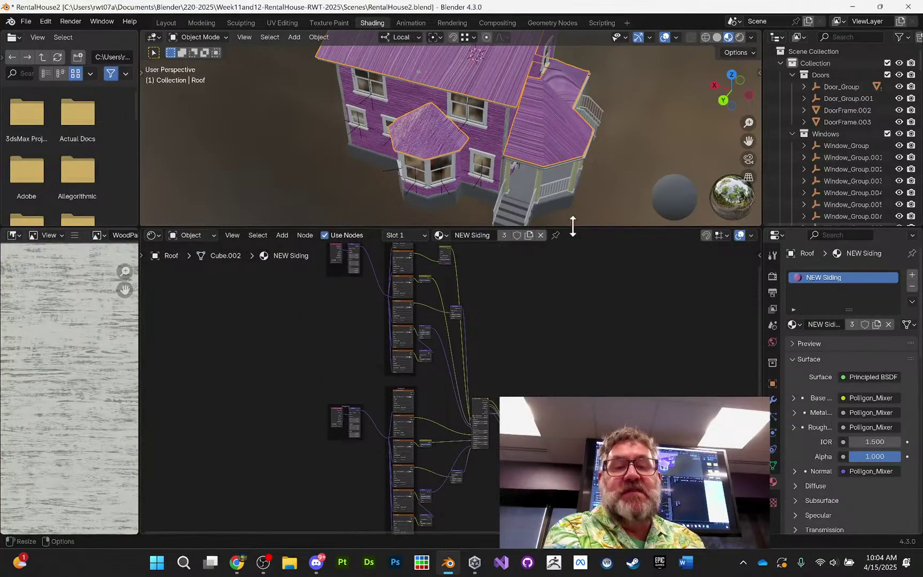
left_click_drag(569, 228, 582, 147)
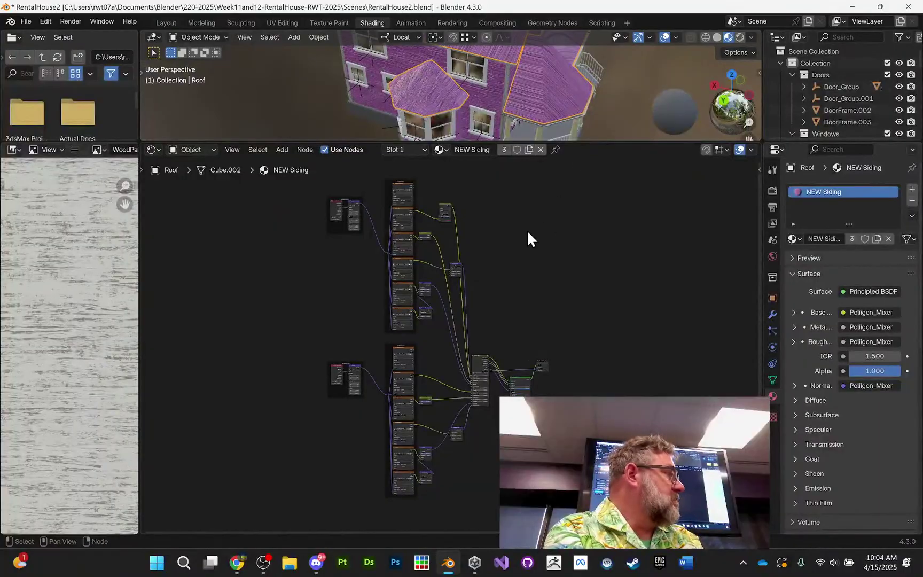
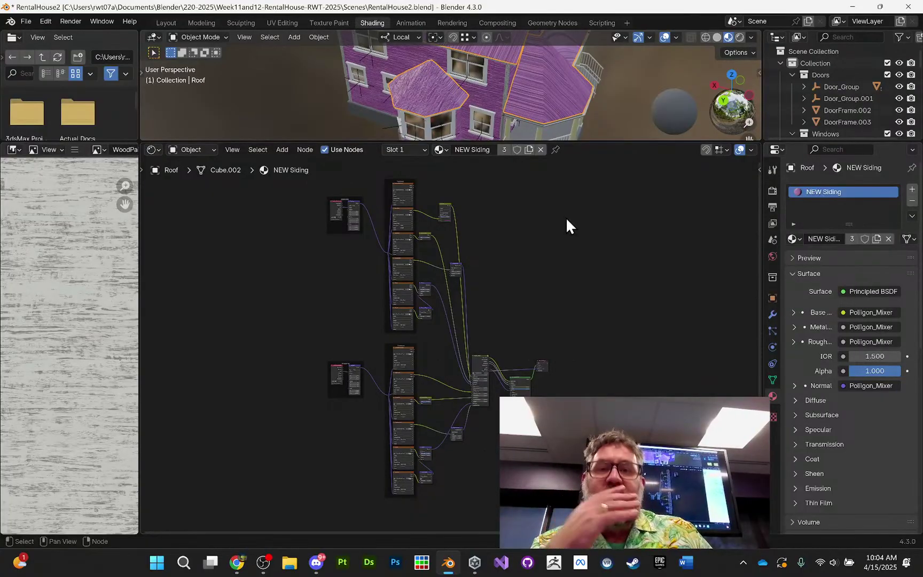
scroll(577, 225, "up", 2)
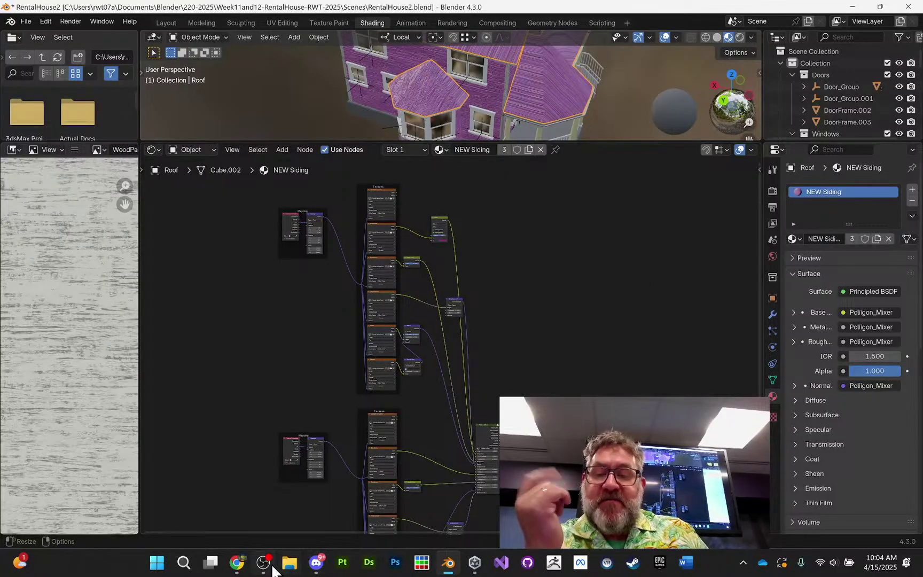
- Switch to Chrome and review the Abandoned Rental assignment's video instructions, rubric criteria and grass requirements
left_click(245, 569)
scroll(470, 292, "up", 10)
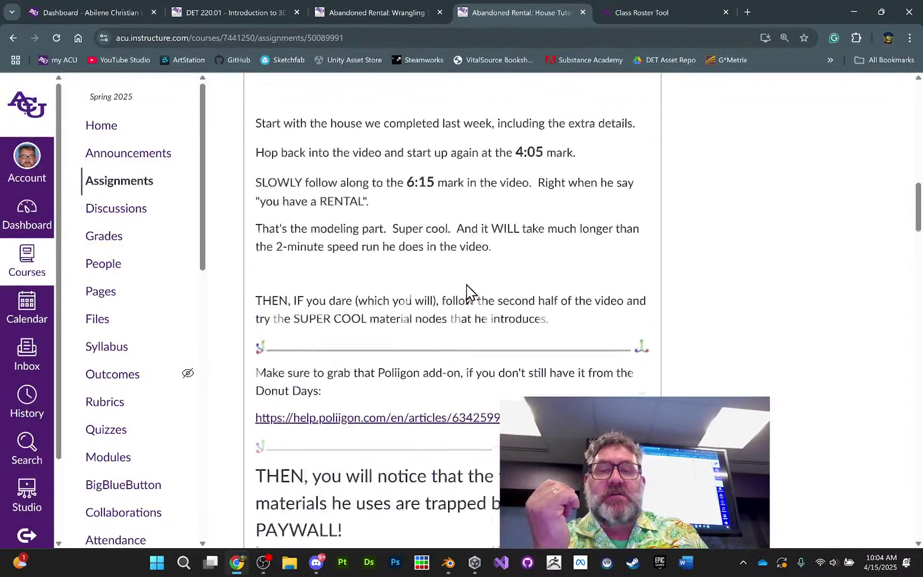
scroll(467, 285, "down", 2)
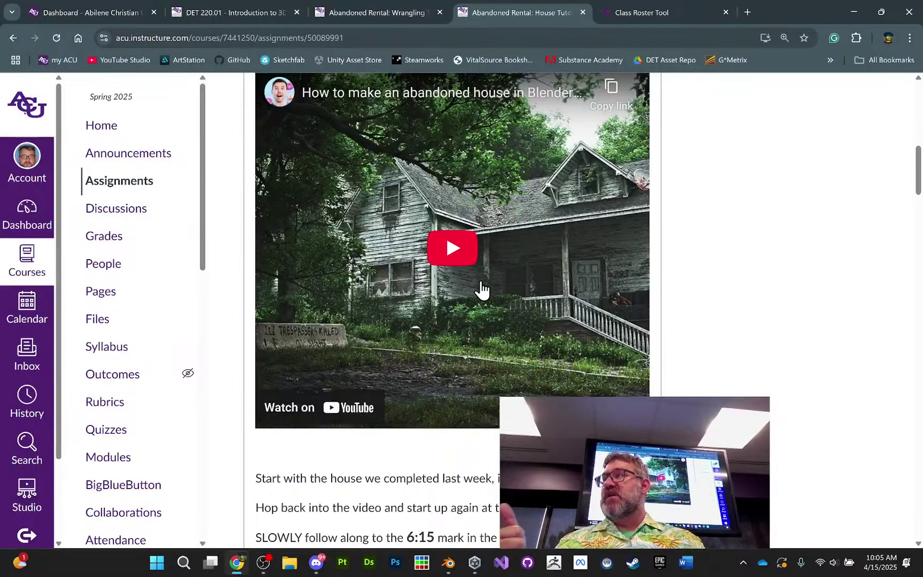
scroll(661, 262, "down", 15)
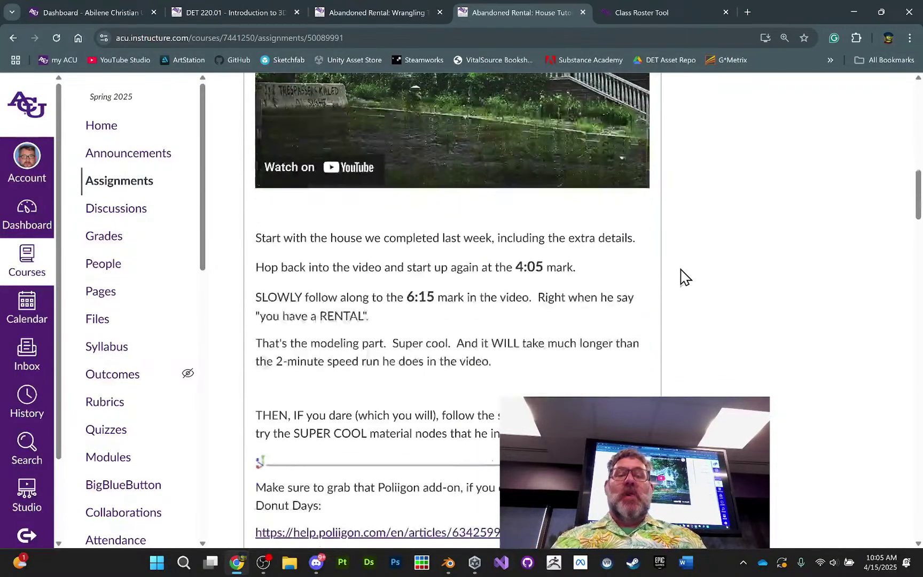
scroll(684, 304, "down", 20)
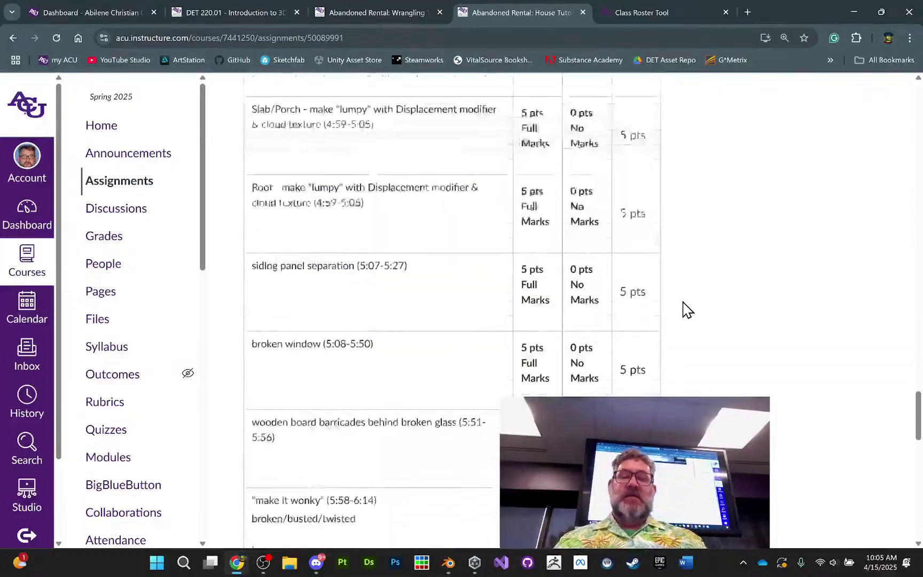
scroll(683, 307, "down", 5)
scroll(684, 309, "up", 20)
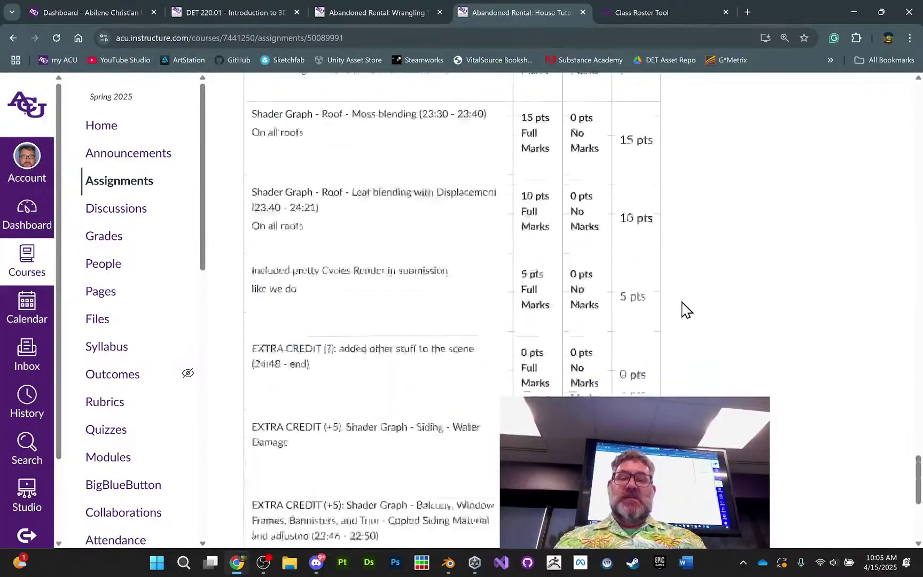
scroll(681, 311, "up", 3)
scroll(657, 315, "down", 1)
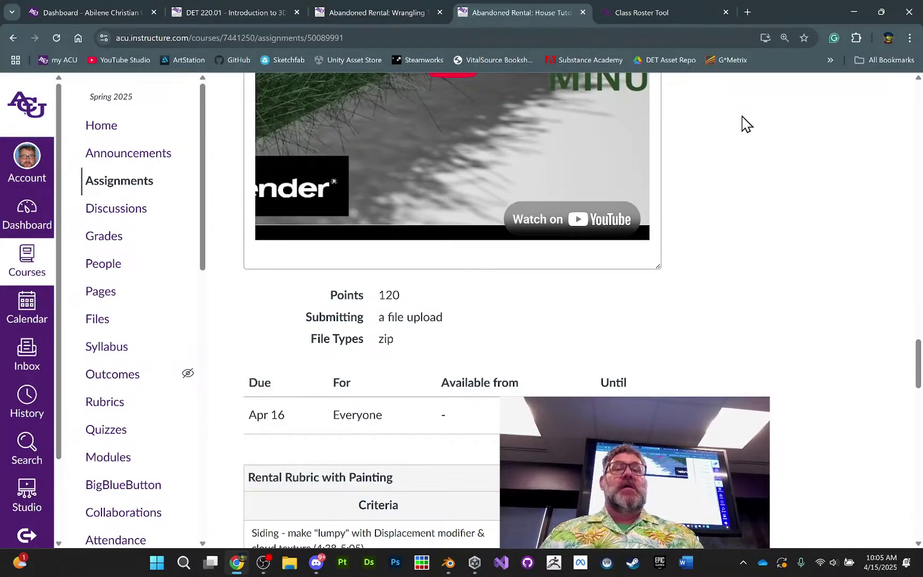
scroll(716, 216, "up", 14)
scroll(721, 233, "down", 15)
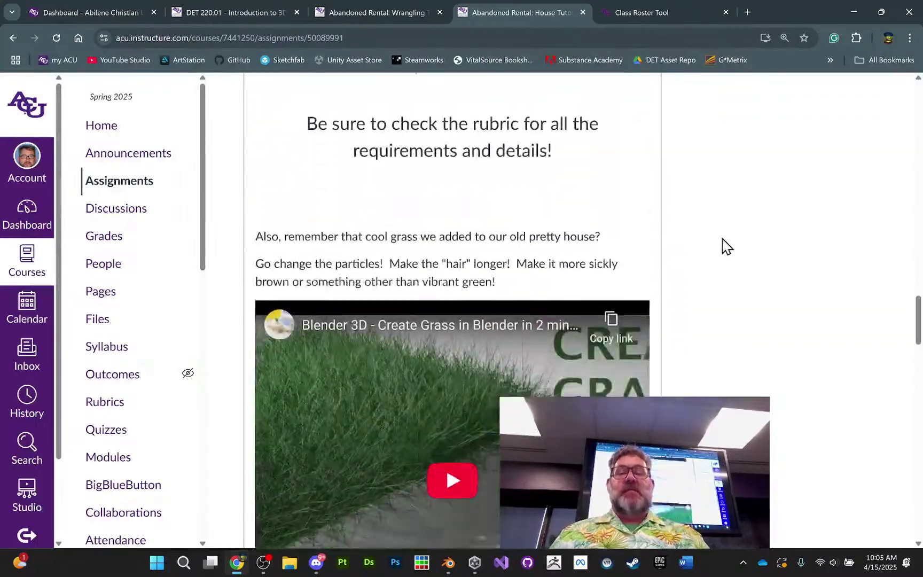
- Review the assignment rubric from the lumpy slab and broken window criteria to the siding's painted wood and moss blending shader graph requirements
scroll(734, 259, "down", 10)
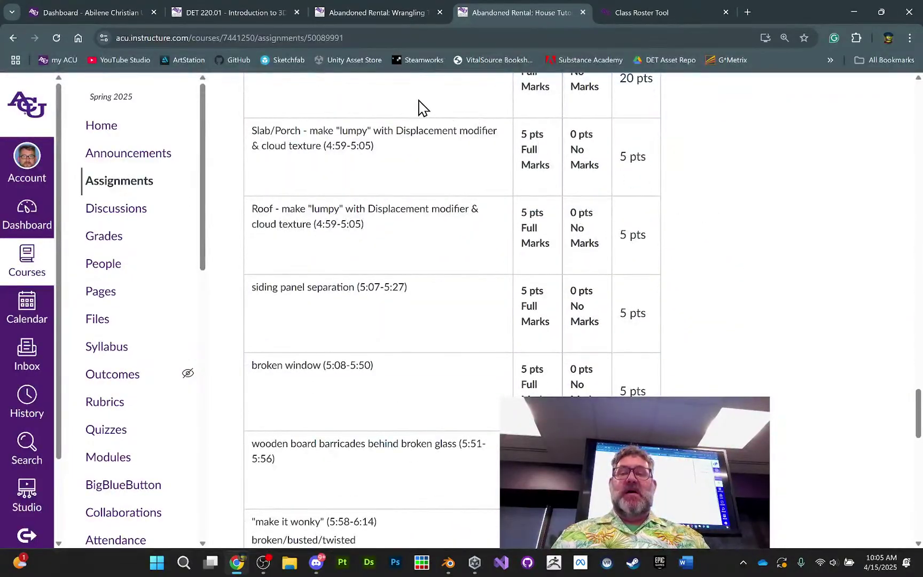
scroll(358, 351, "down", 2)
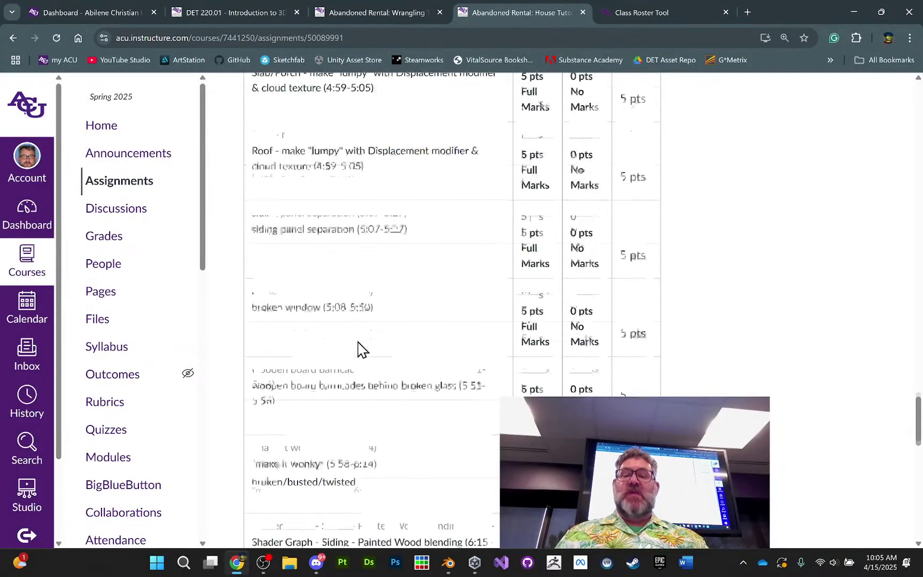
scroll(360, 281, "down", 2)
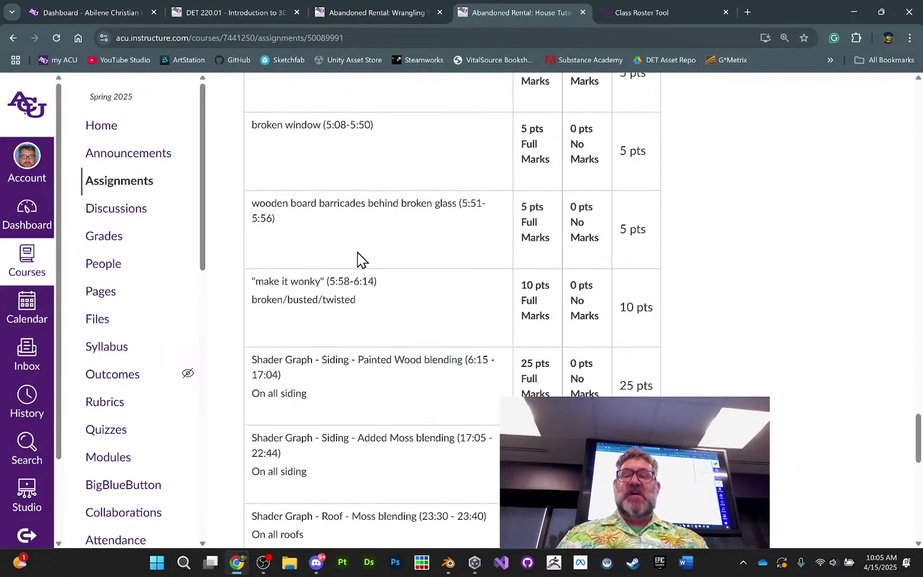
scroll(342, 275, "down", 4)
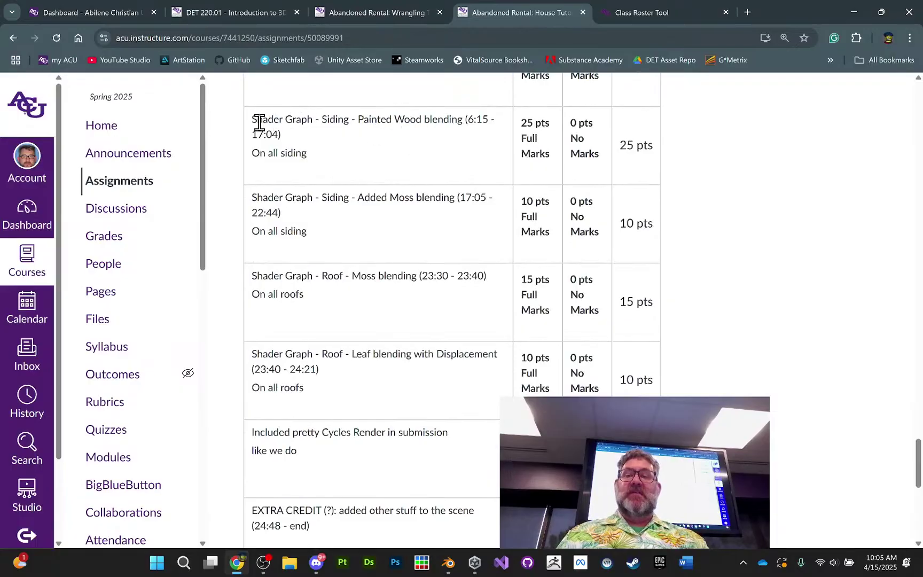
left_click_drag(254, 121, 319, 163)
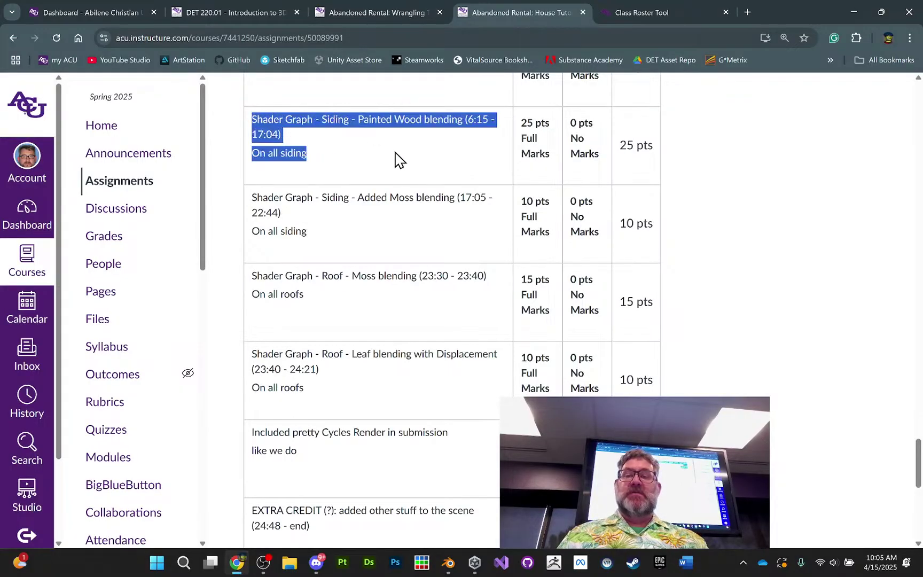
left_click(438, 165)
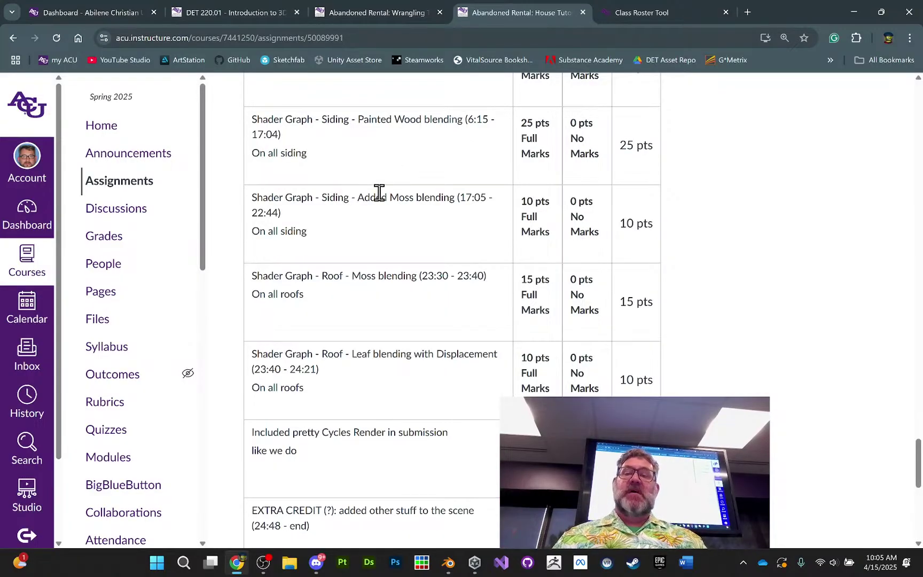
scroll(363, 193, "down", 1)
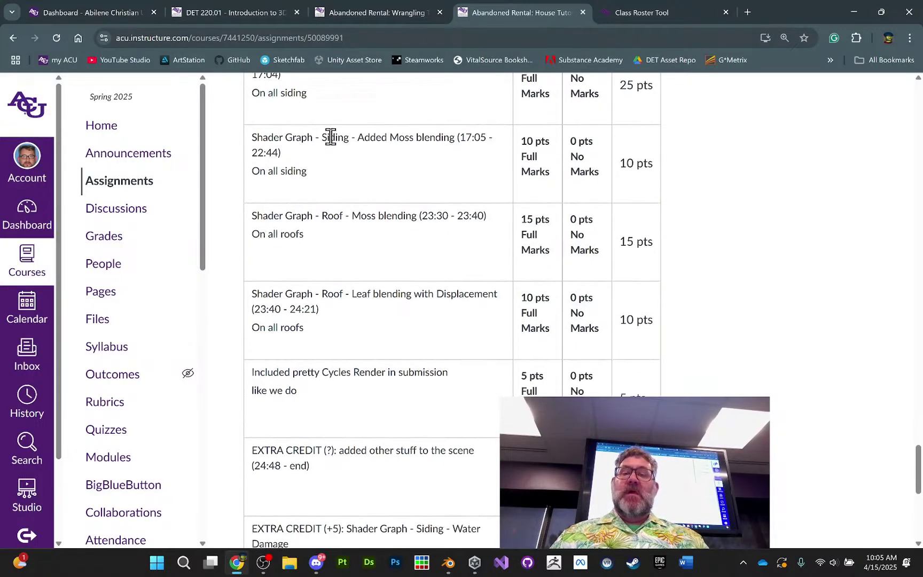
left_click_drag(253, 142, 320, 176)
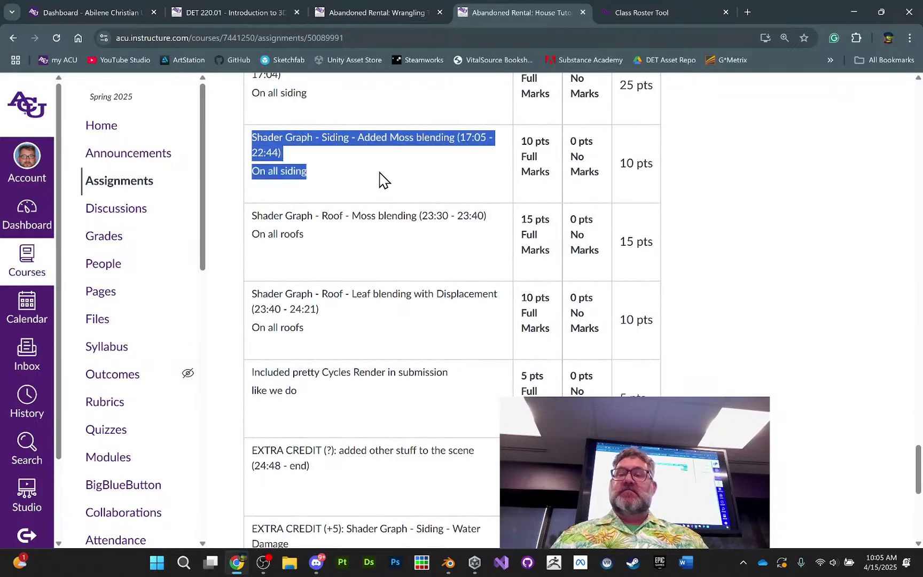
left_click(380, 180)
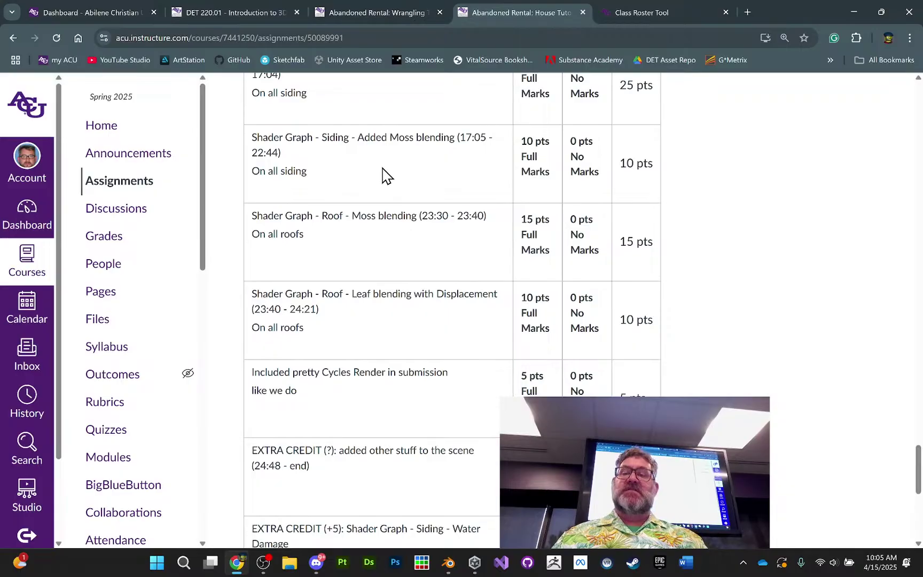
scroll(381, 171, "up", 2)
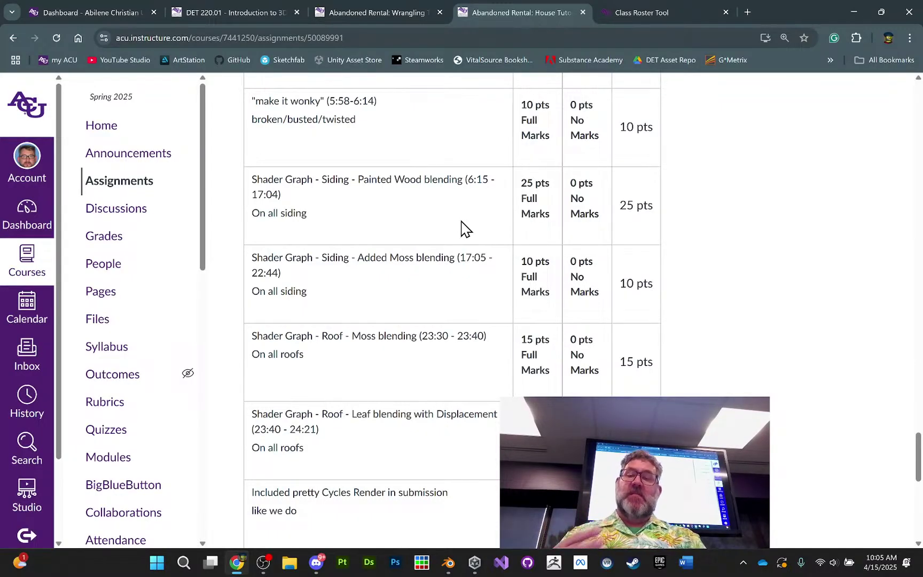
scroll(425, 281, "down", 4)
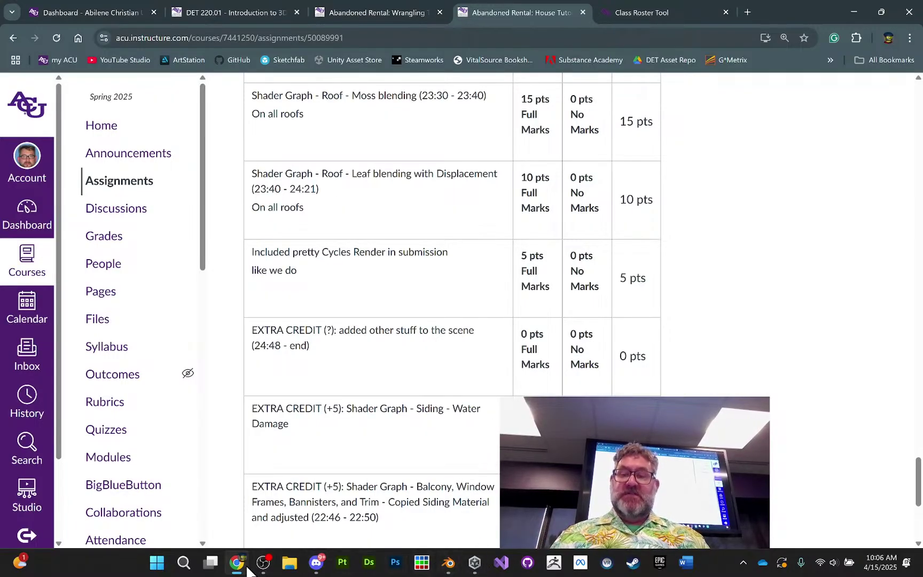
- Examine the rubric's Cycles render and extra credit rows, including water damage, copied siding material on trim, concrete slab and ivy
mouse_move(255, 566)
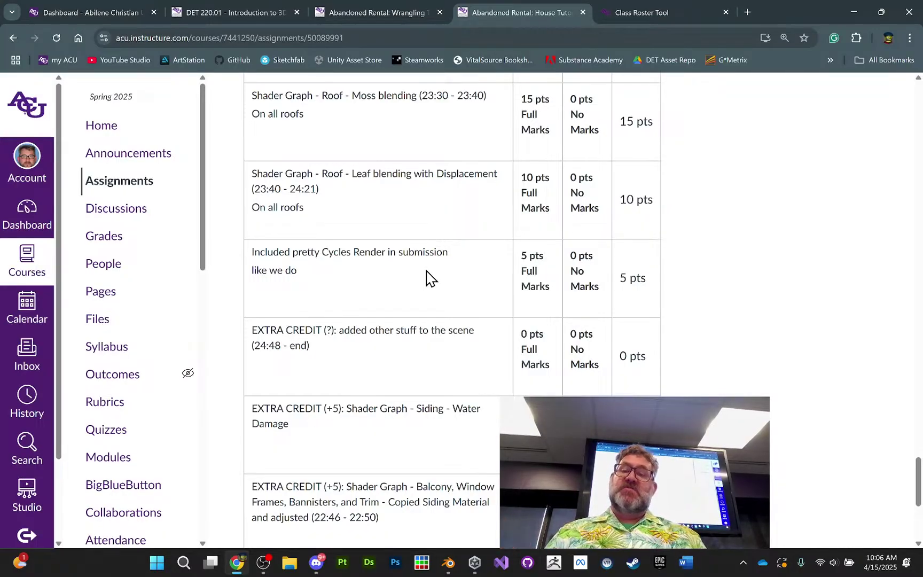
scroll(433, 283, "down", 5)
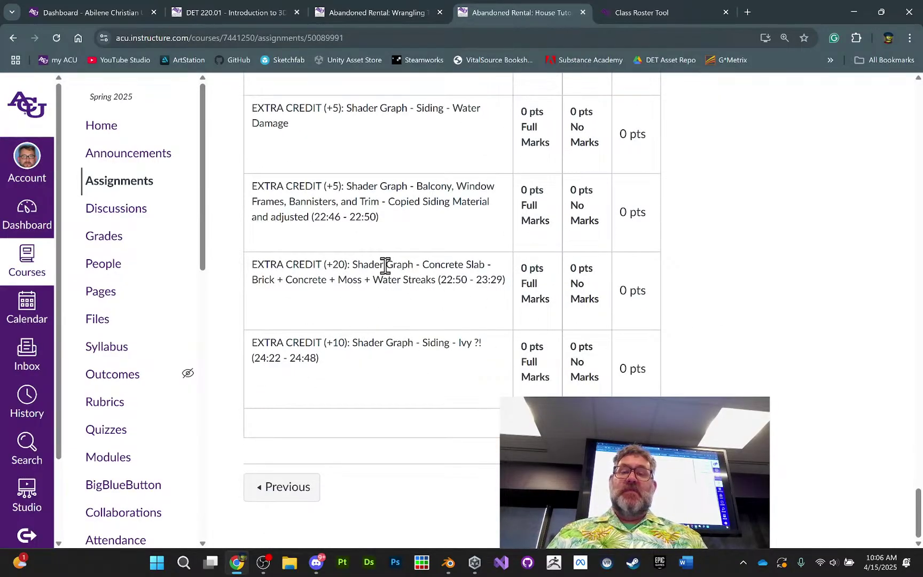
scroll(360, 262, "up", 1)
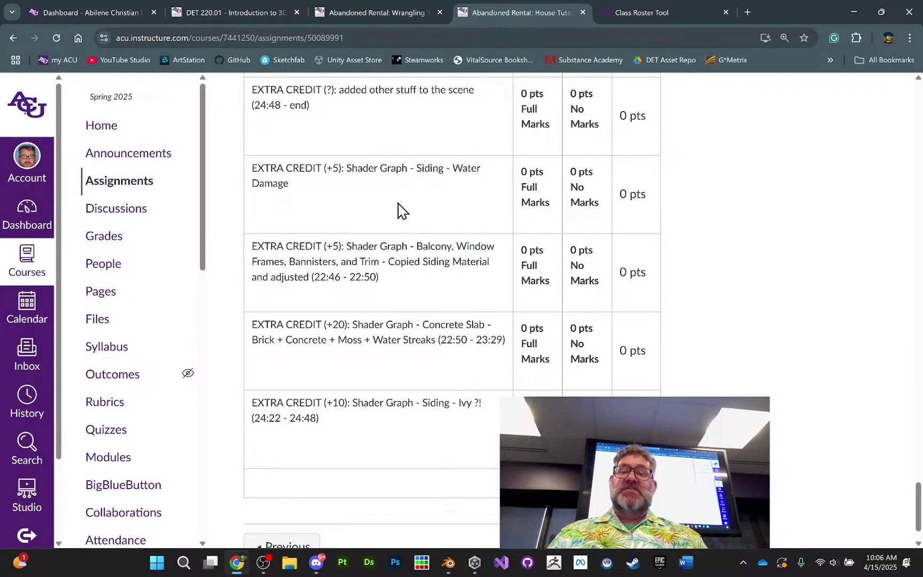
scroll(421, 176, "up", 1)
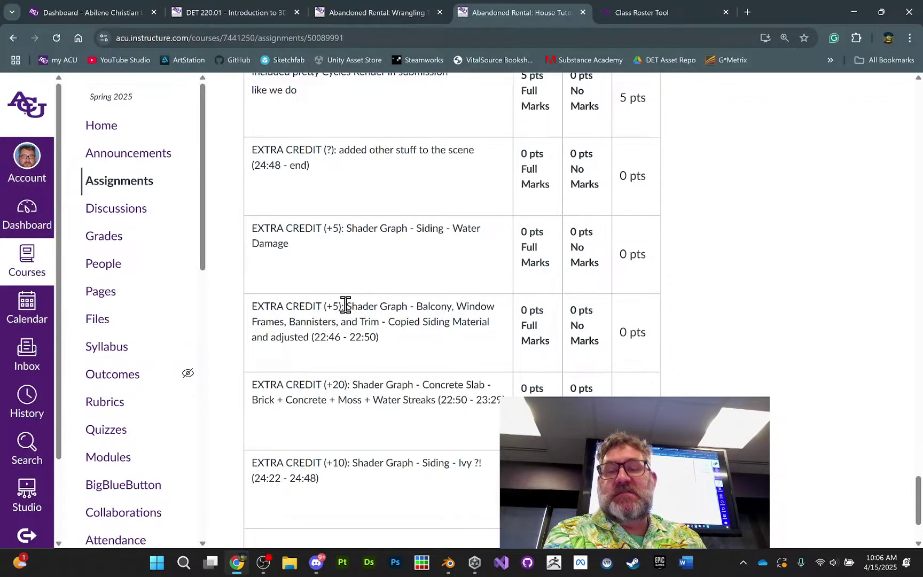
left_click_drag(346, 305, 380, 338)
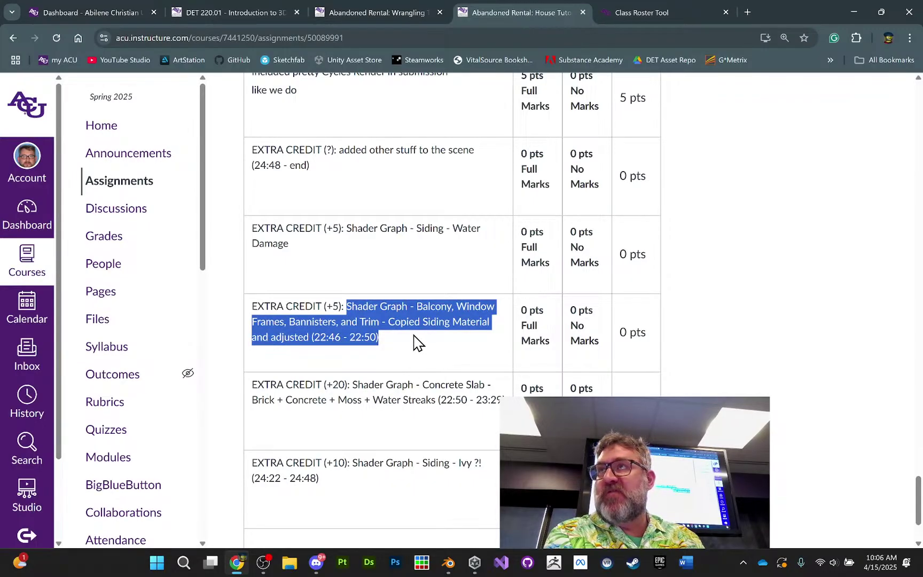
scroll(425, 340, "down", 1)
left_click(388, 324)
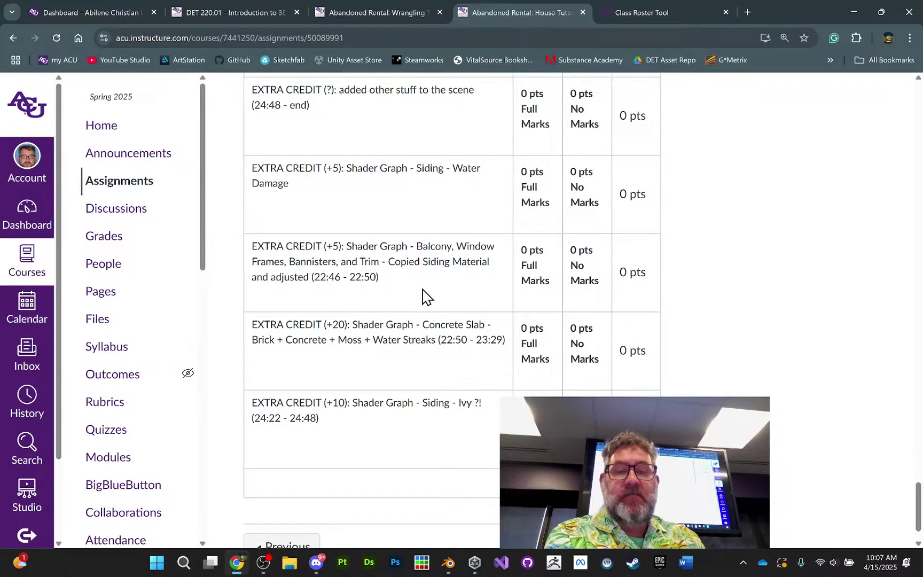
scroll(424, 295, "down", 1)
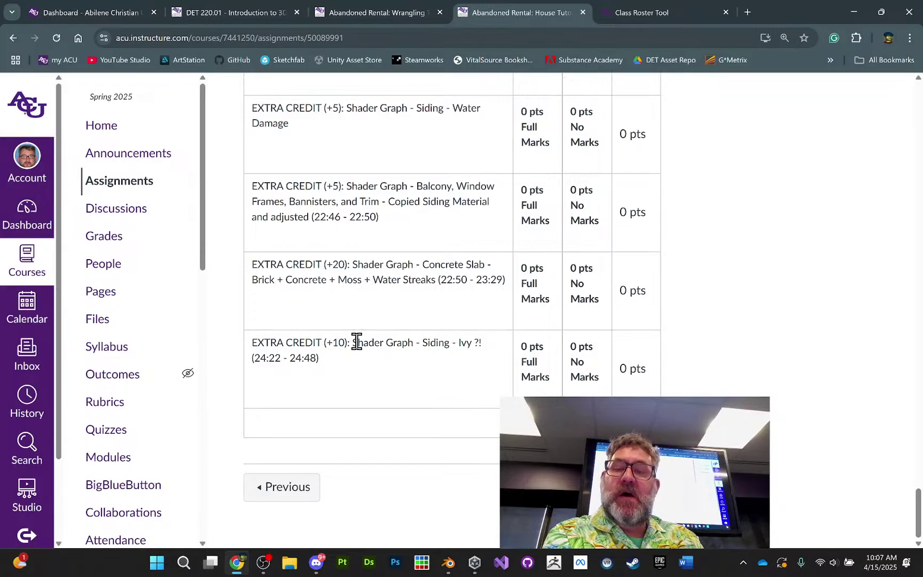
- Return to the beginning of the Abandoned Rental assignment page, looking over the texture zip downloads and the reference house image
scroll(637, 288, "up", 10)
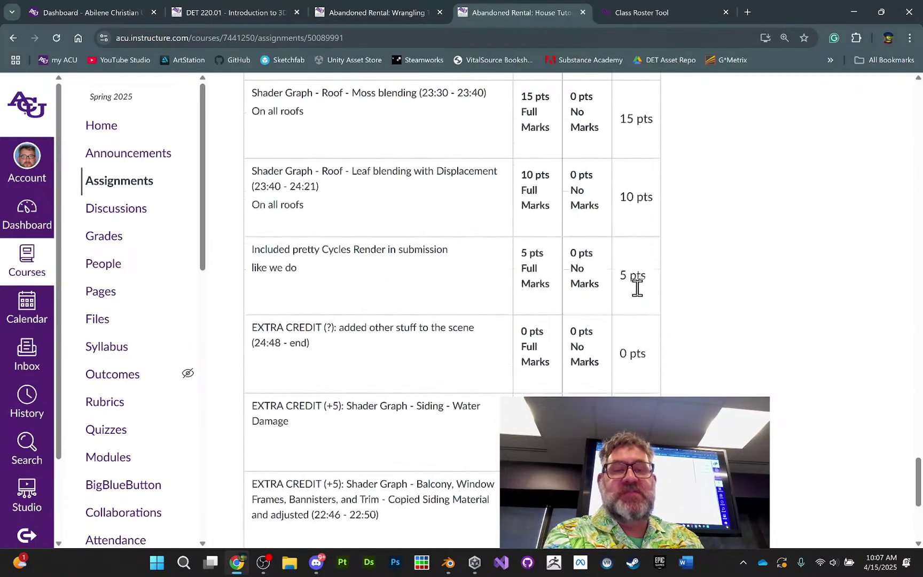
scroll(643, 310, "up", 15)
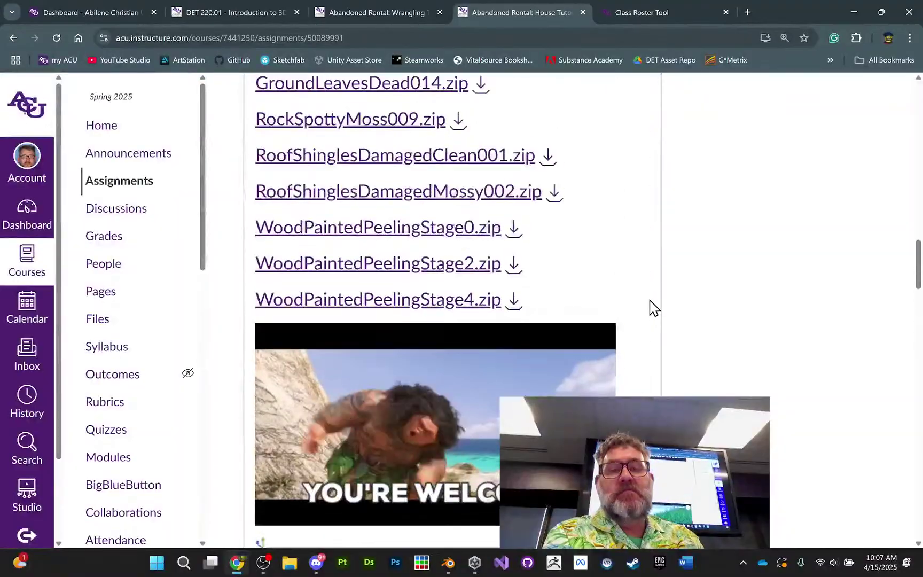
scroll(659, 311, "up", 5)
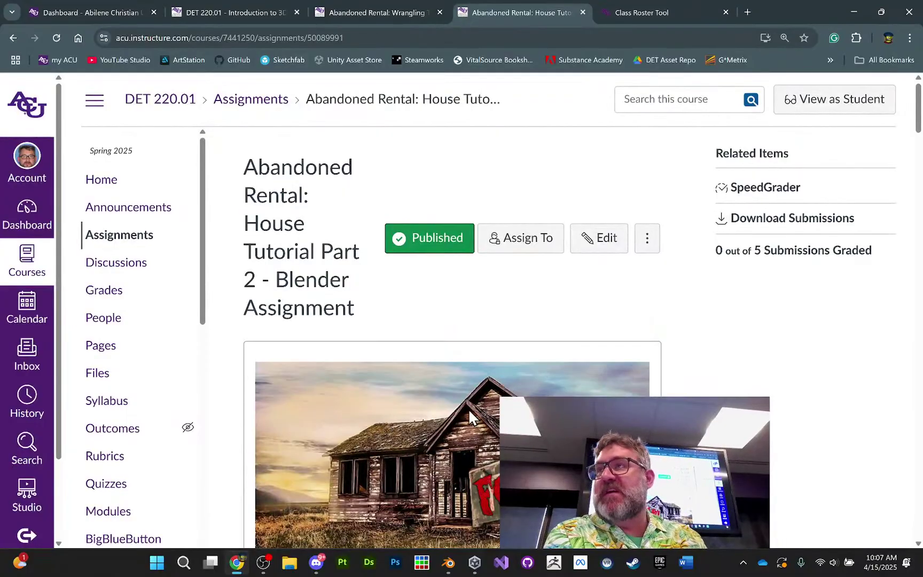
scroll(439, 429, "down", 1)
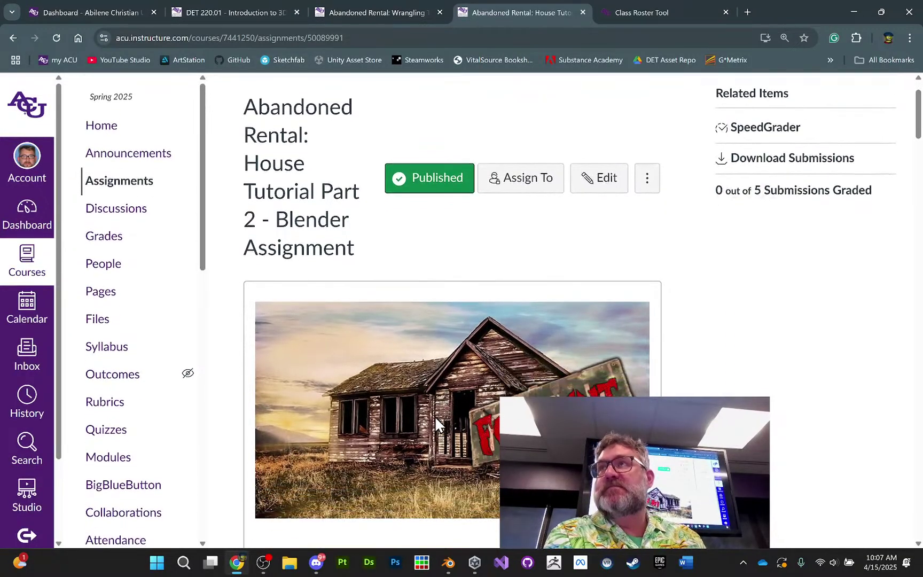